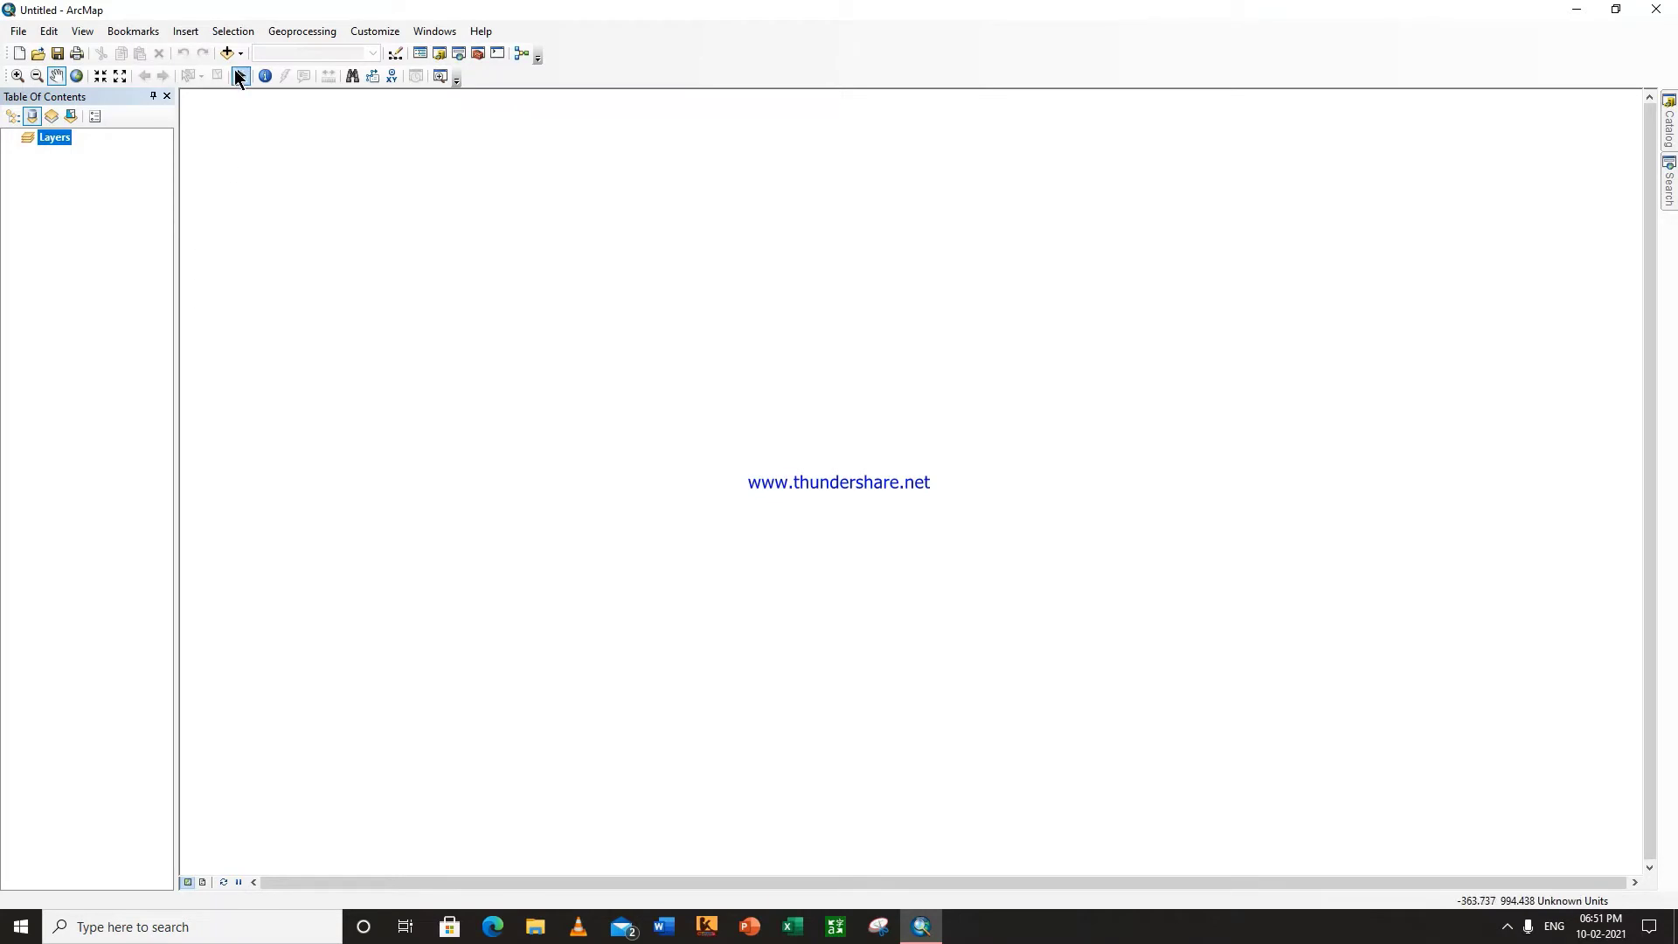
# Step: Add the layer file covid testing labs.lyr from the Documents\ArcGIS home folder to the map
pyautogui.click(235, 60)
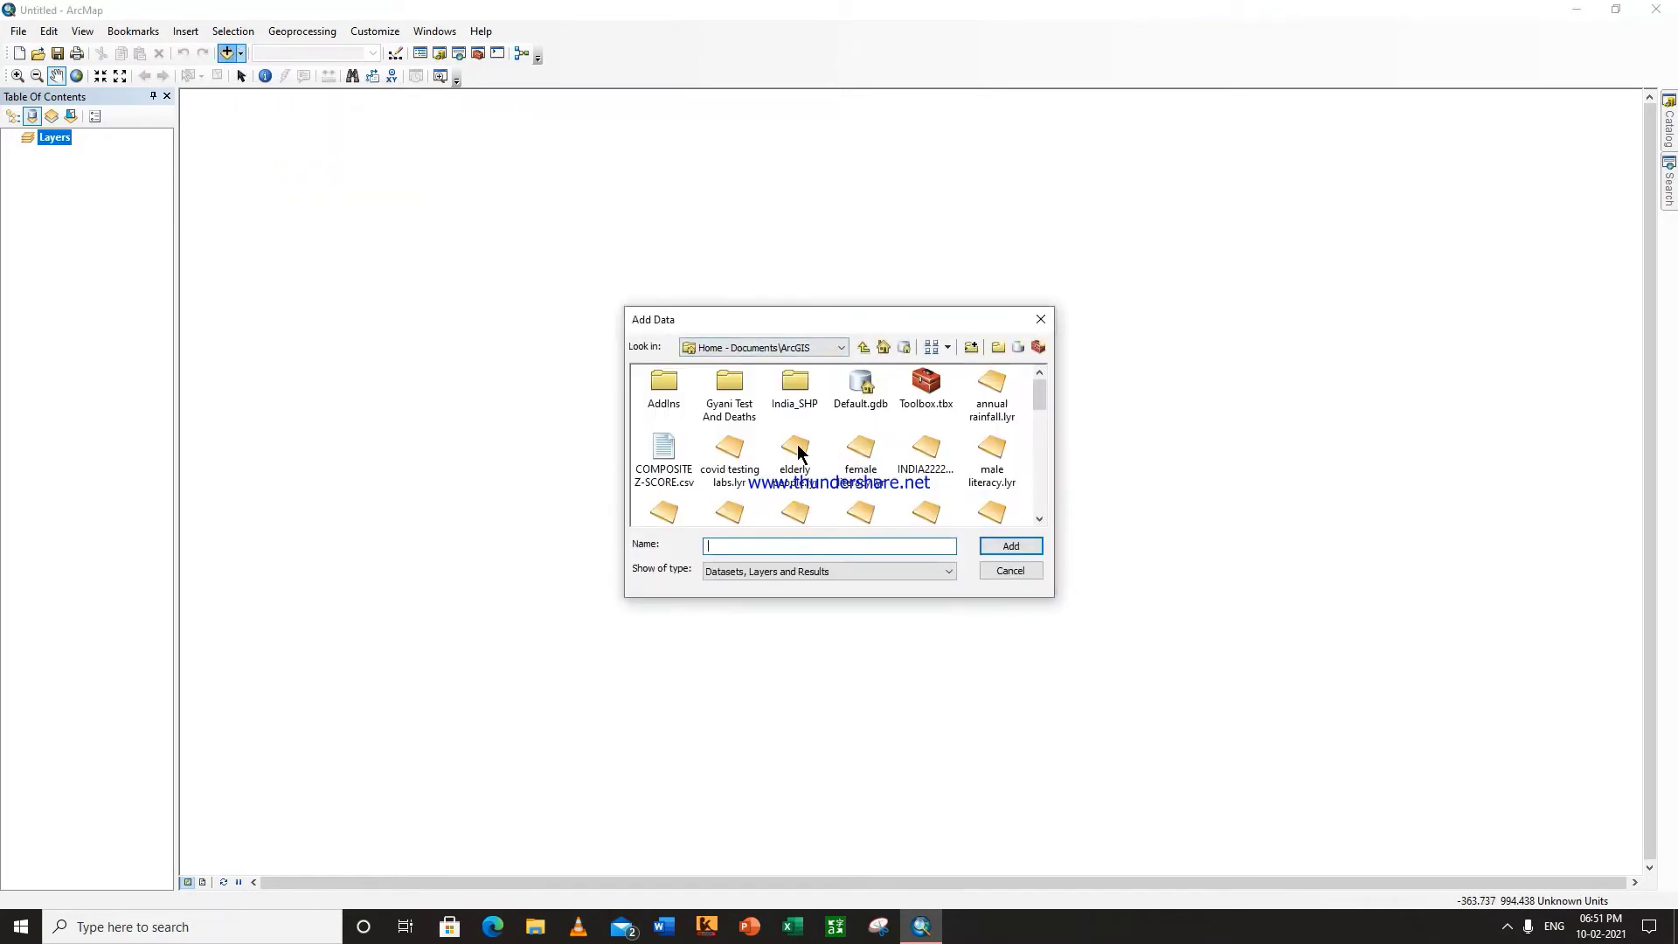
pyautogui.scroll(-2, 798, 452)
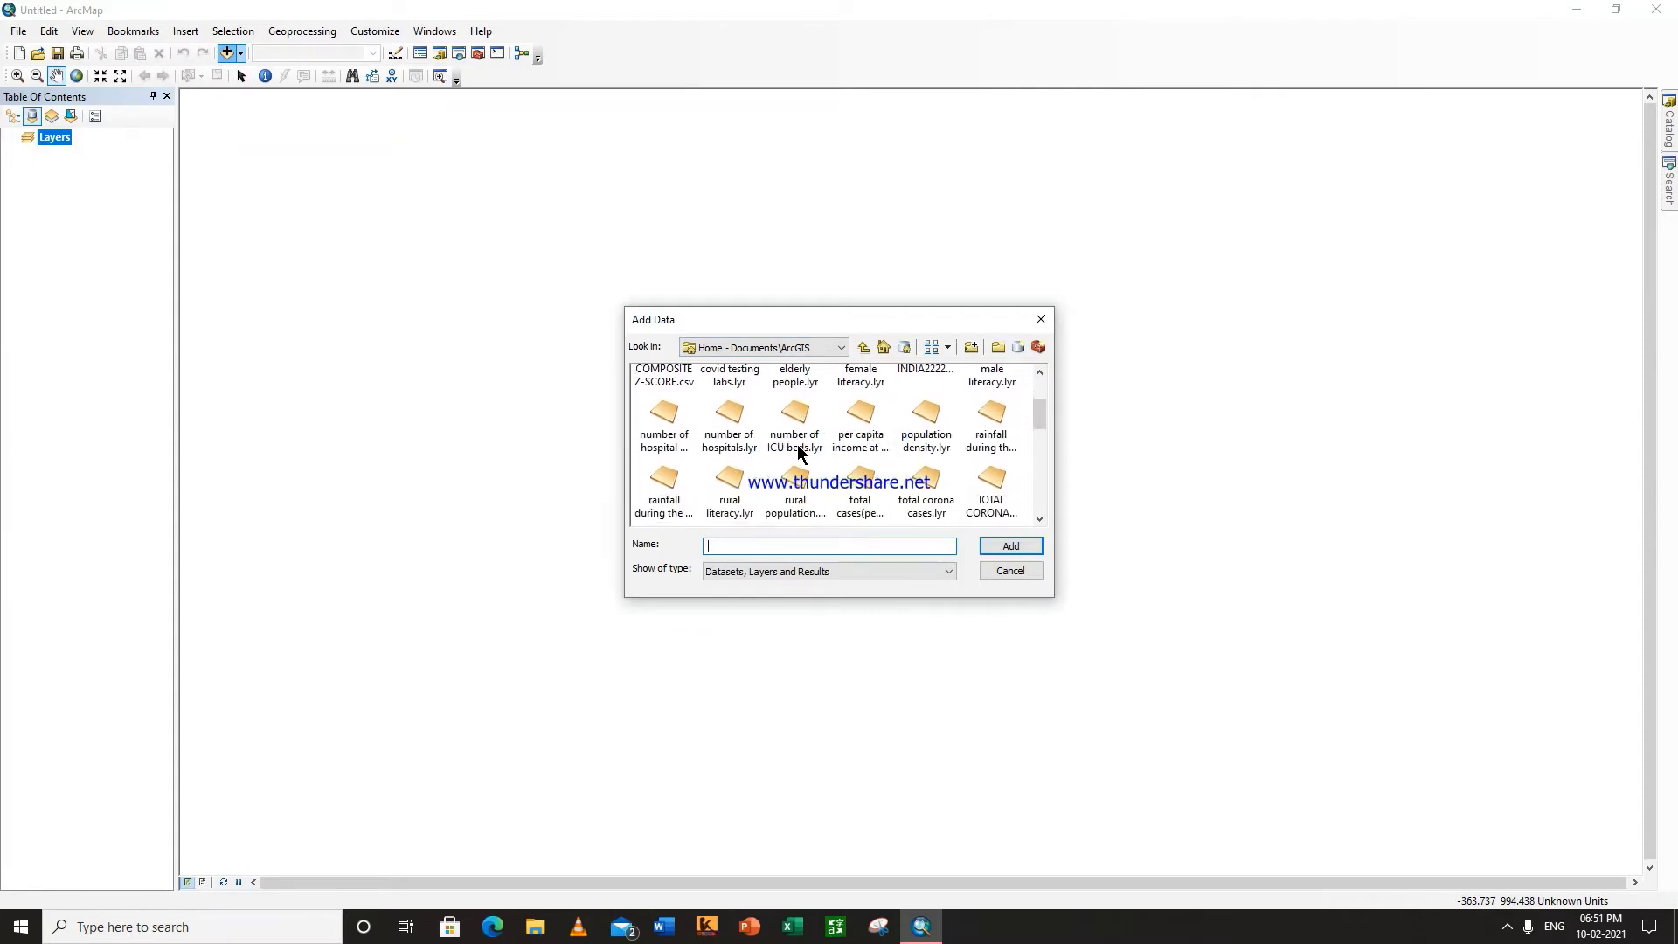
pyautogui.scroll(-1, 798, 452)
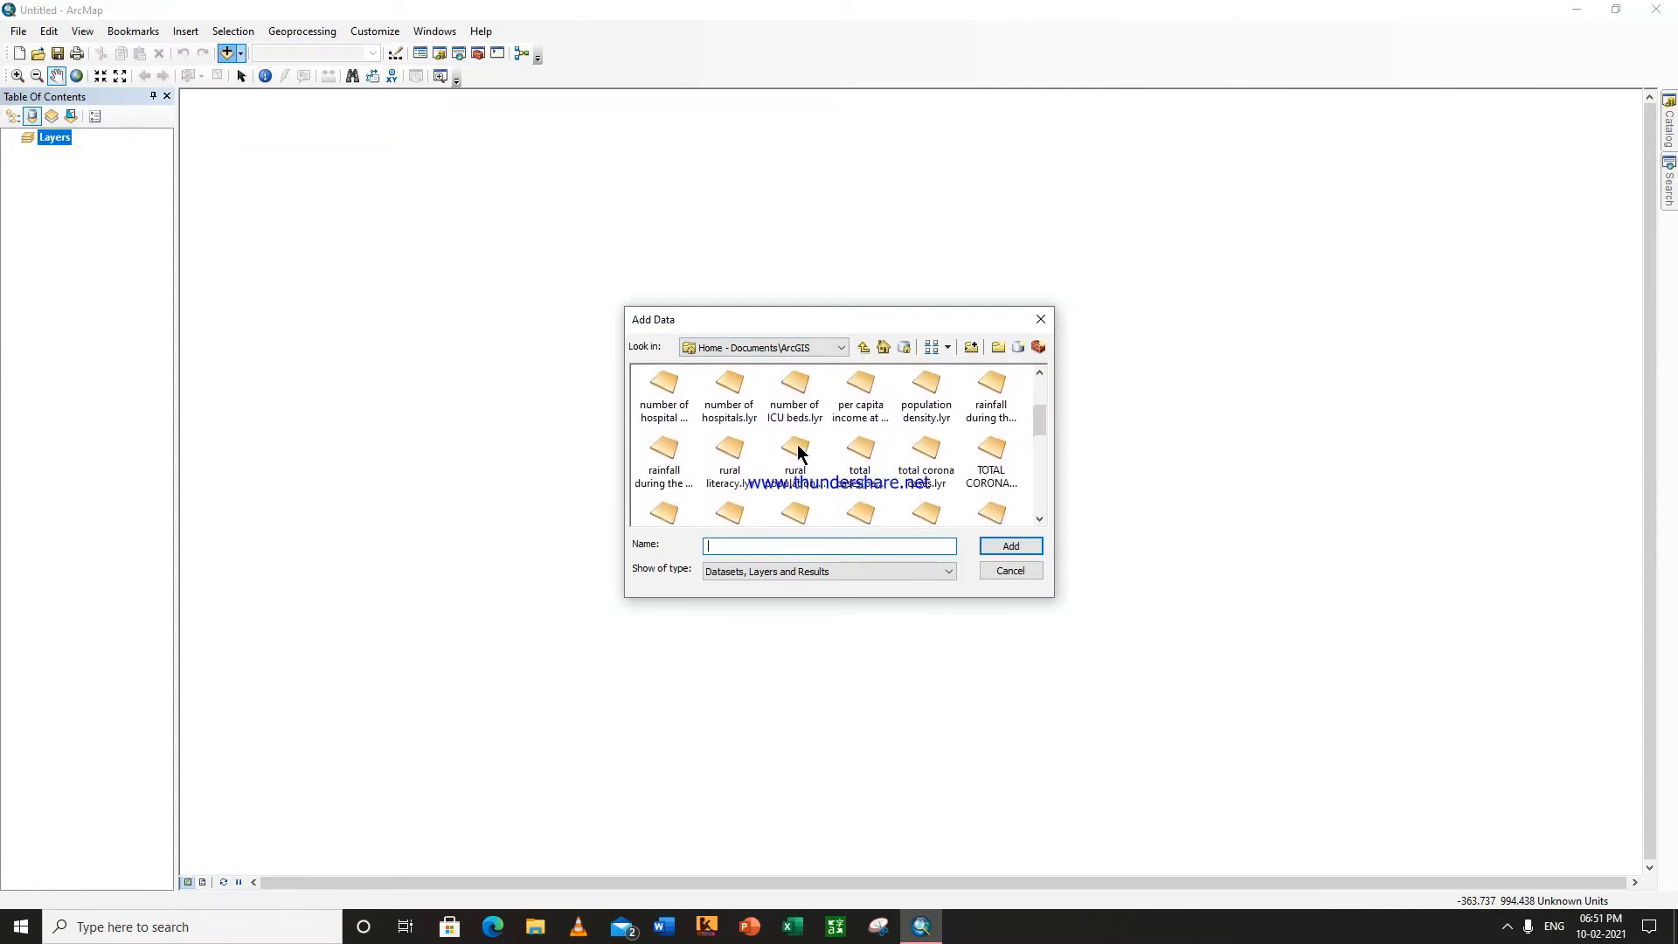
pyautogui.scroll(3, 798, 451)
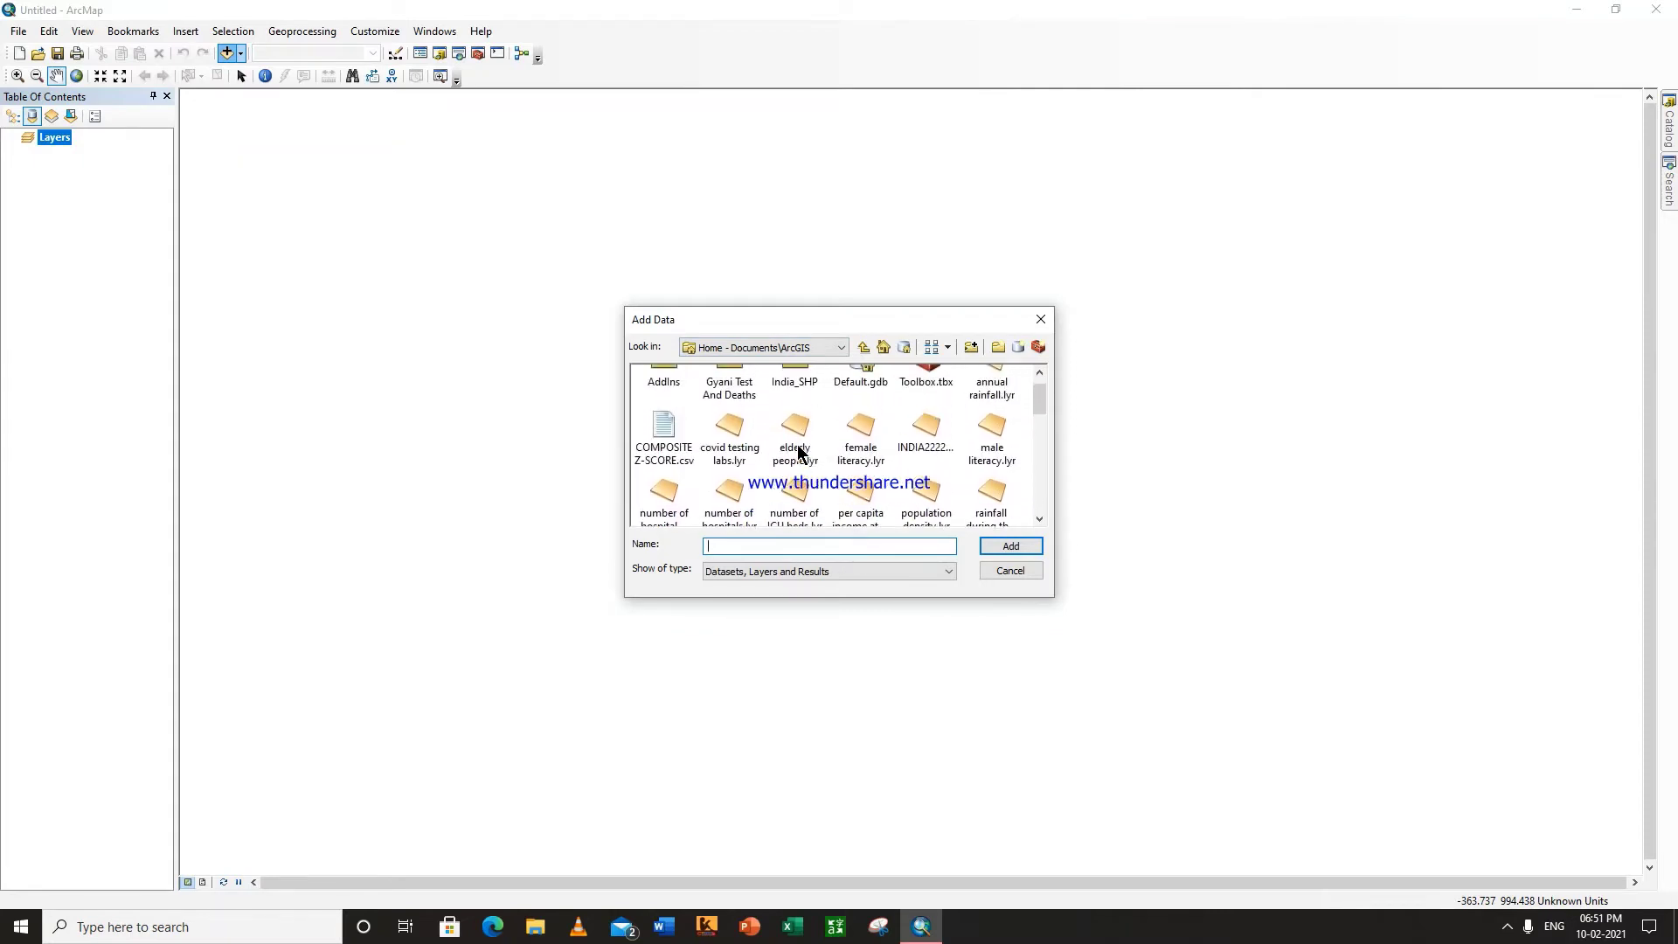
pyautogui.scroll(-1, 798, 451)
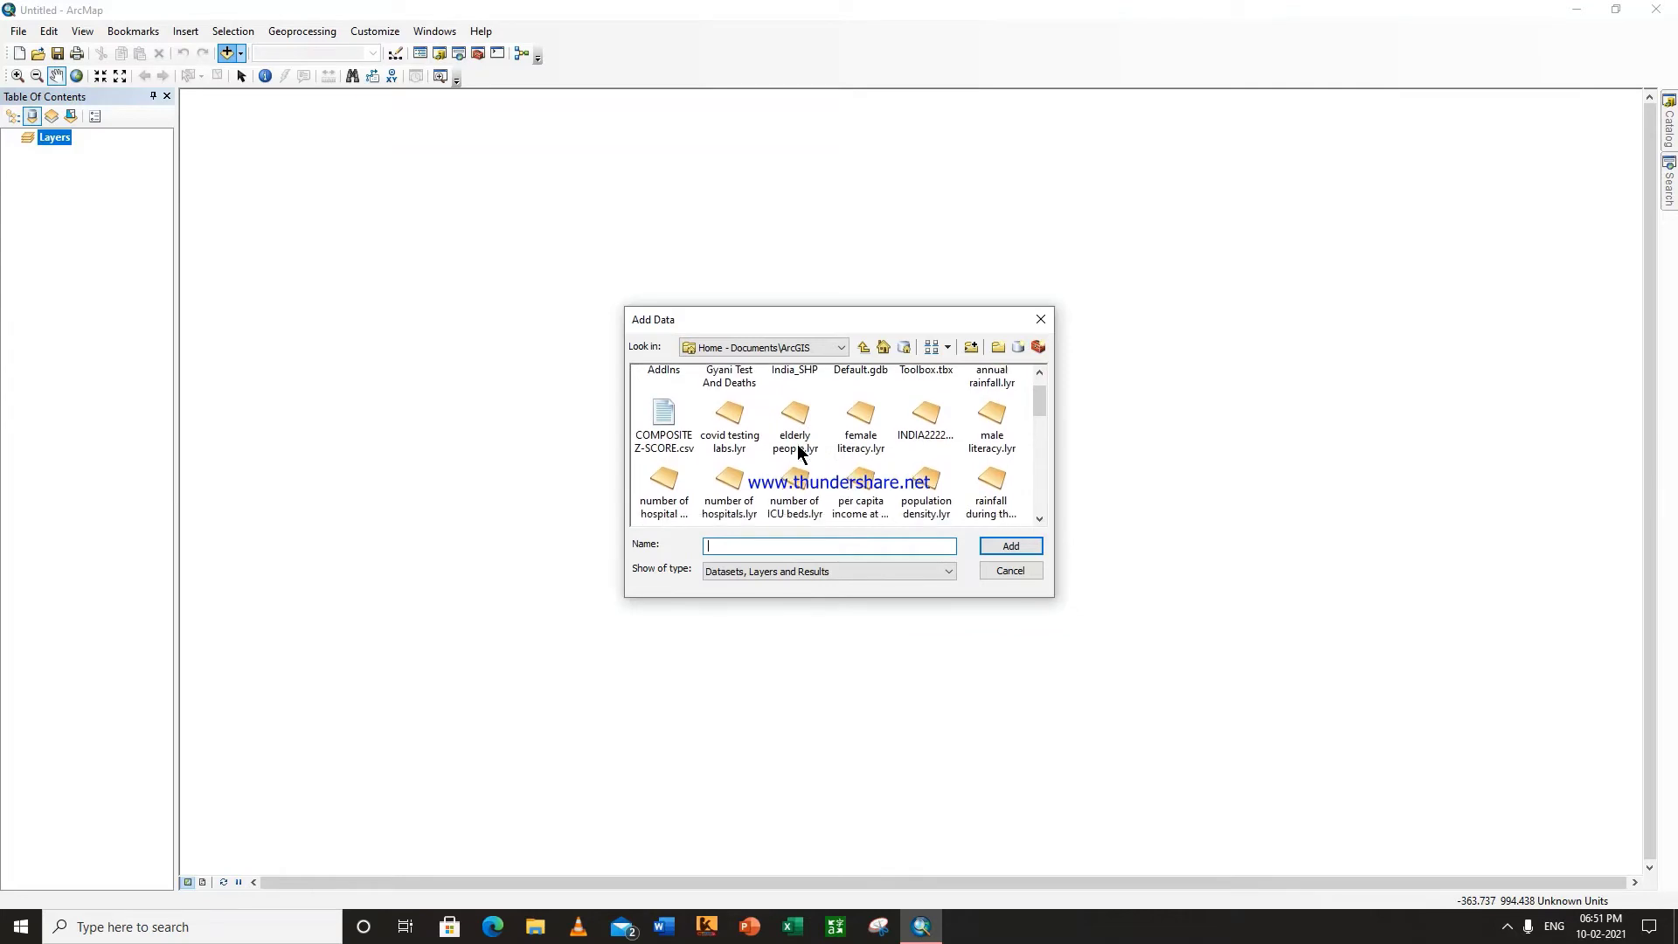
pyautogui.click(738, 415)
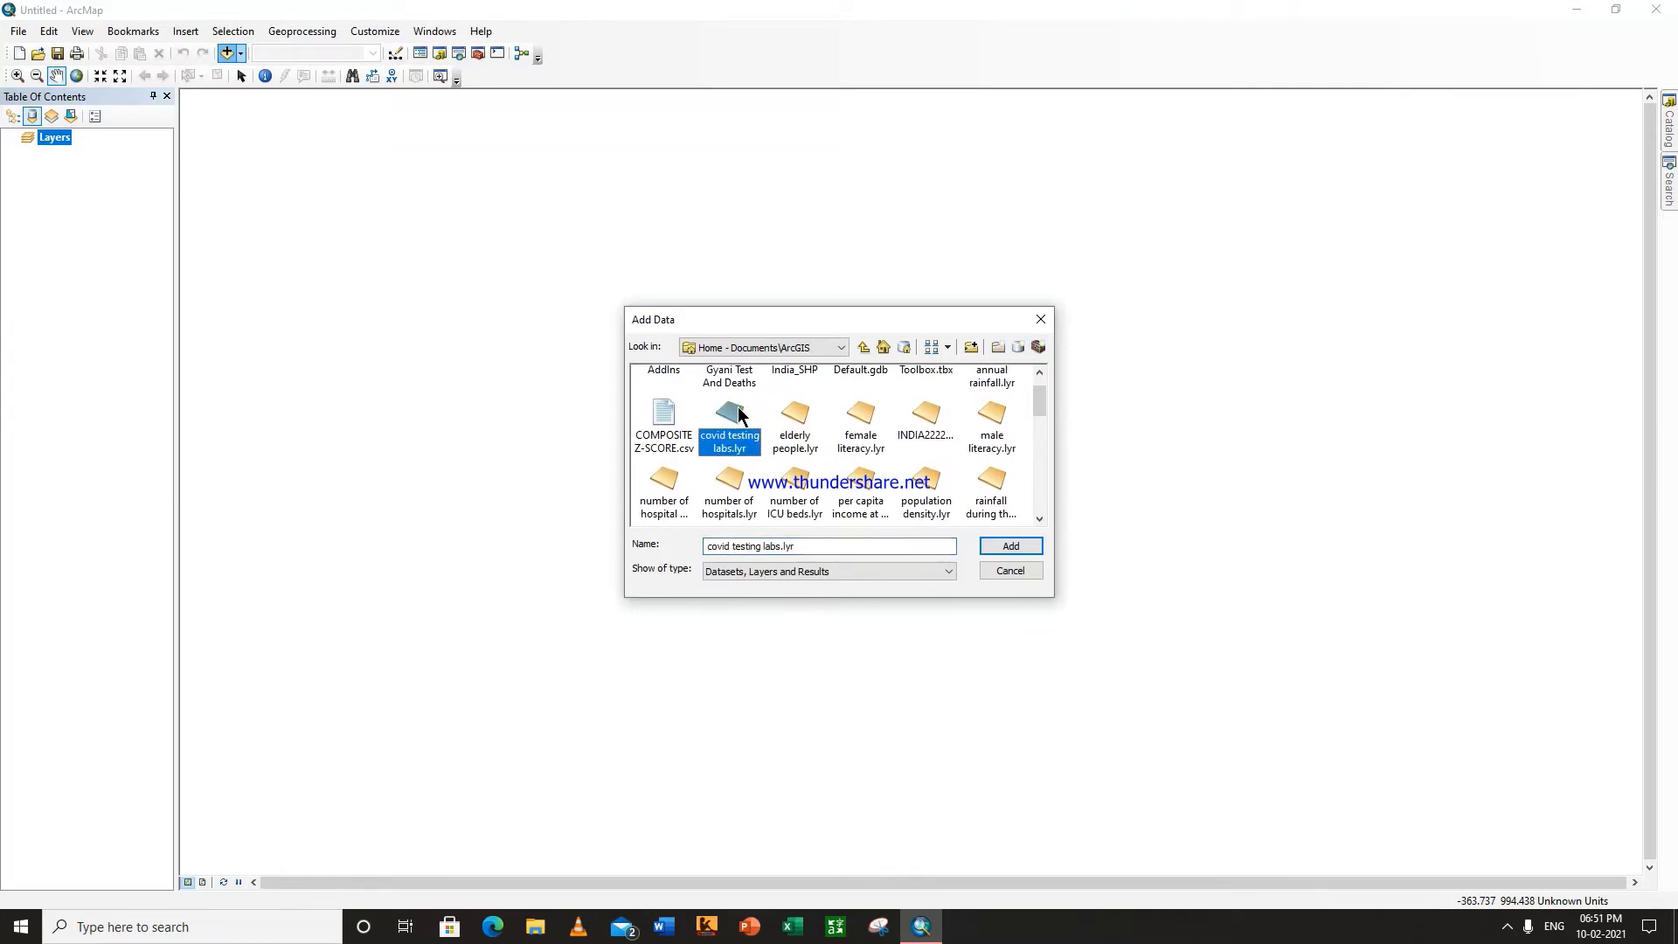
pyautogui.click(1011, 547)
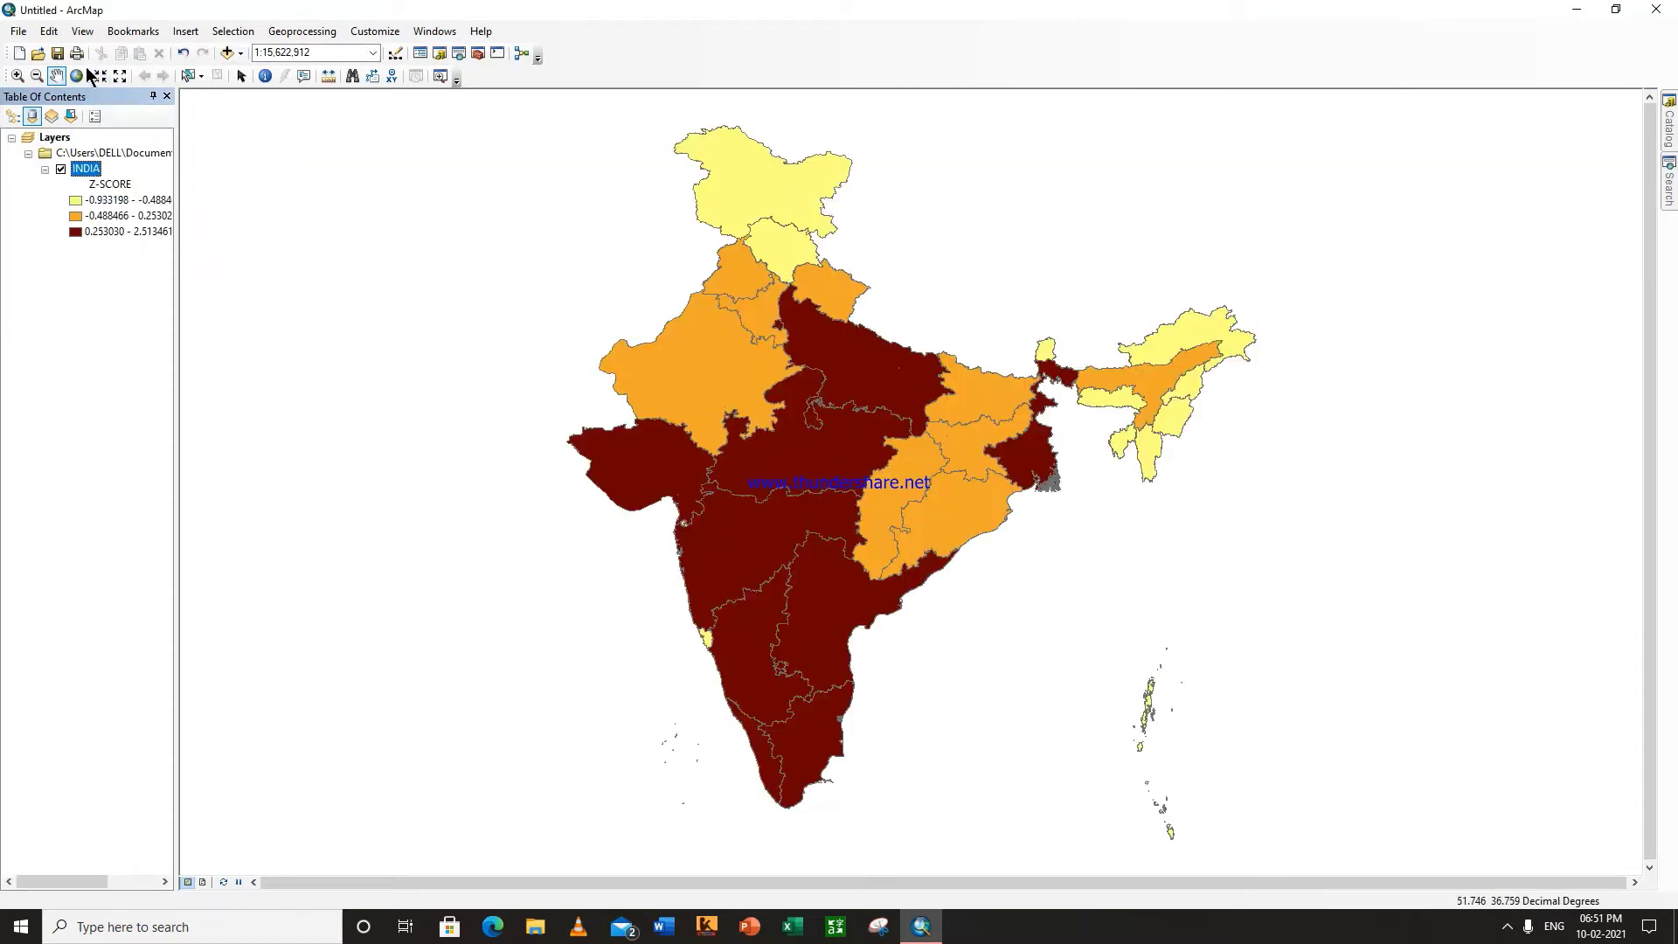
# Step: Add the layer file total corona cases.lyr to the map
pyautogui.click(240, 56)
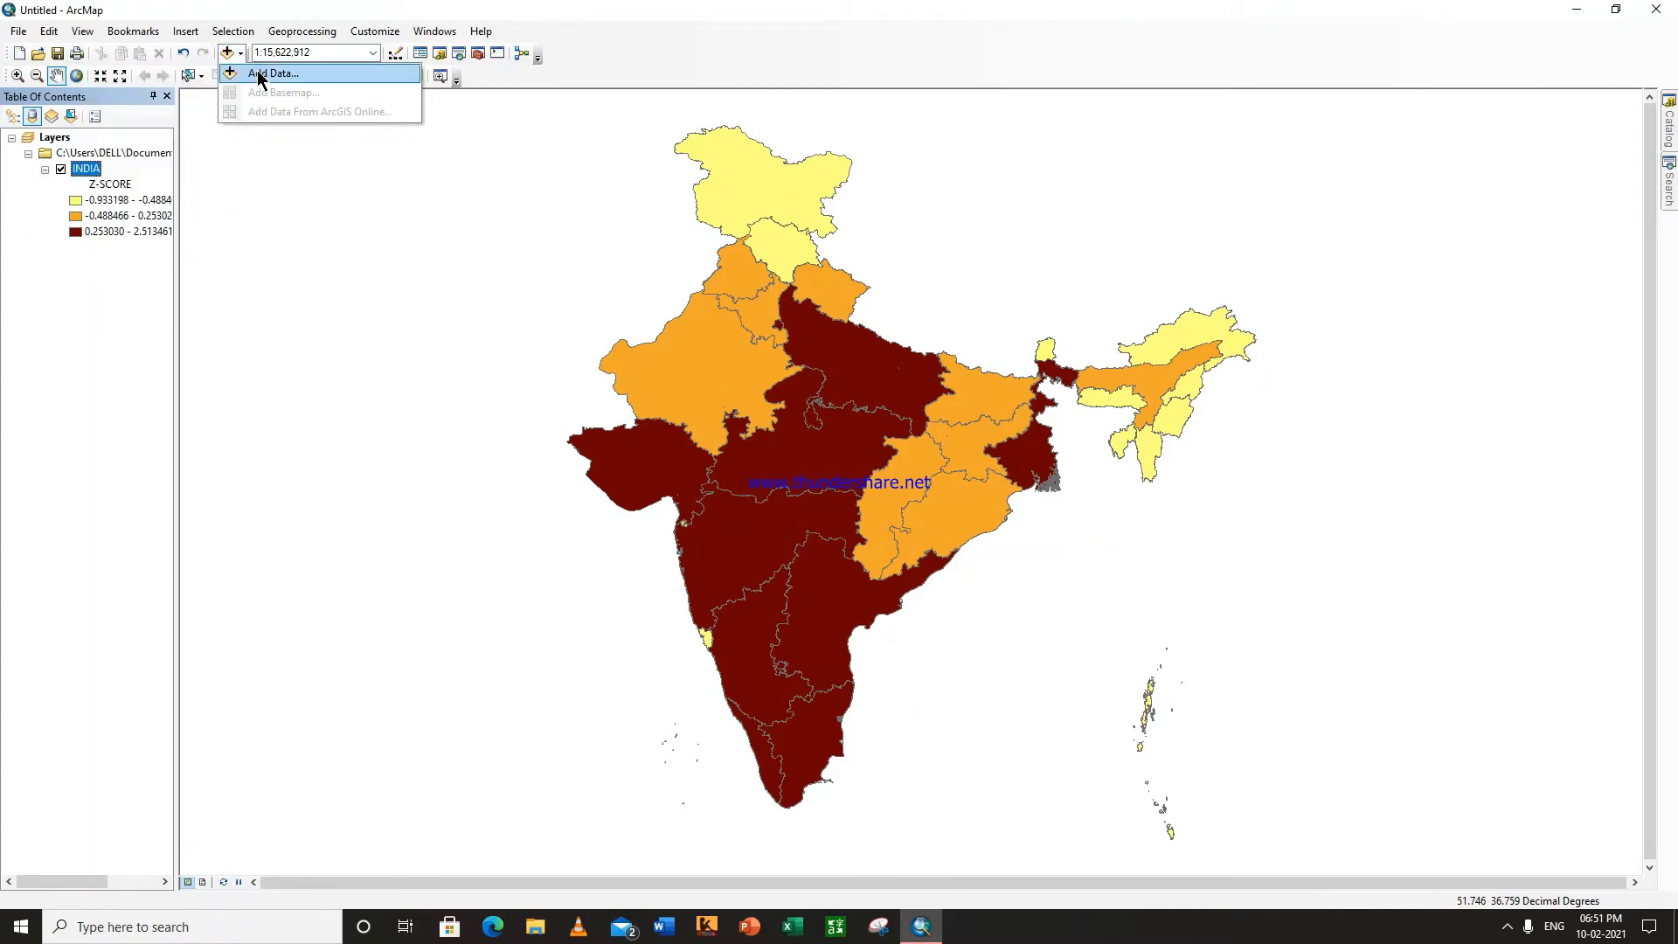
pyautogui.click(261, 76)
pyautogui.scroll(-3, 916, 467)
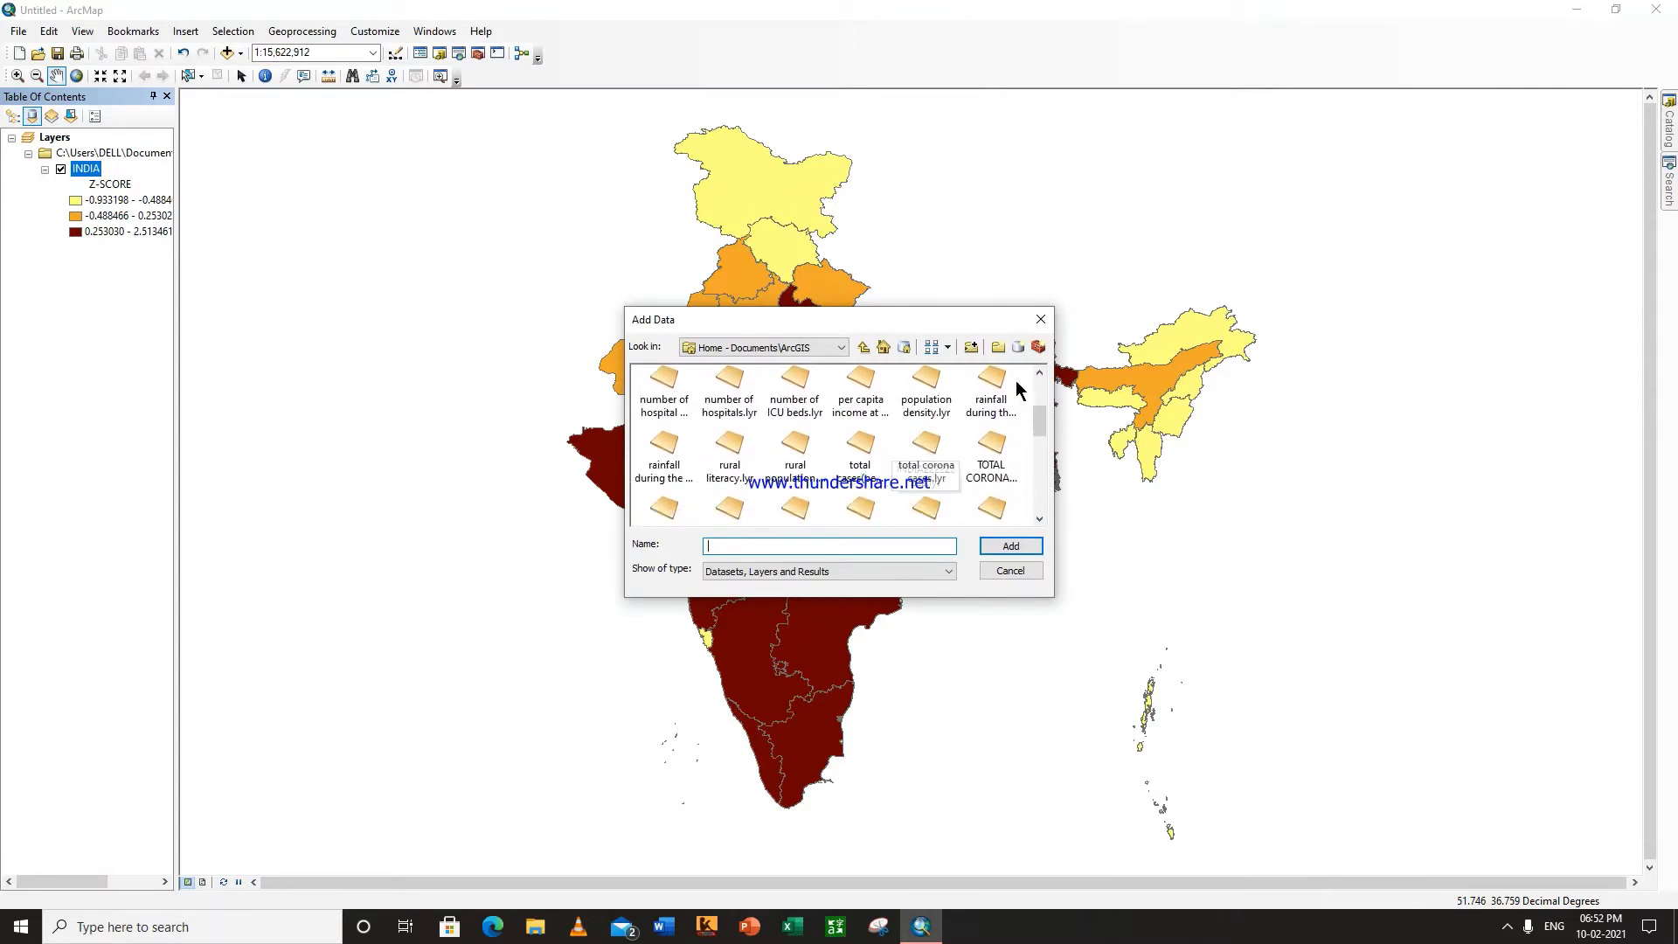
pyautogui.click(926, 455)
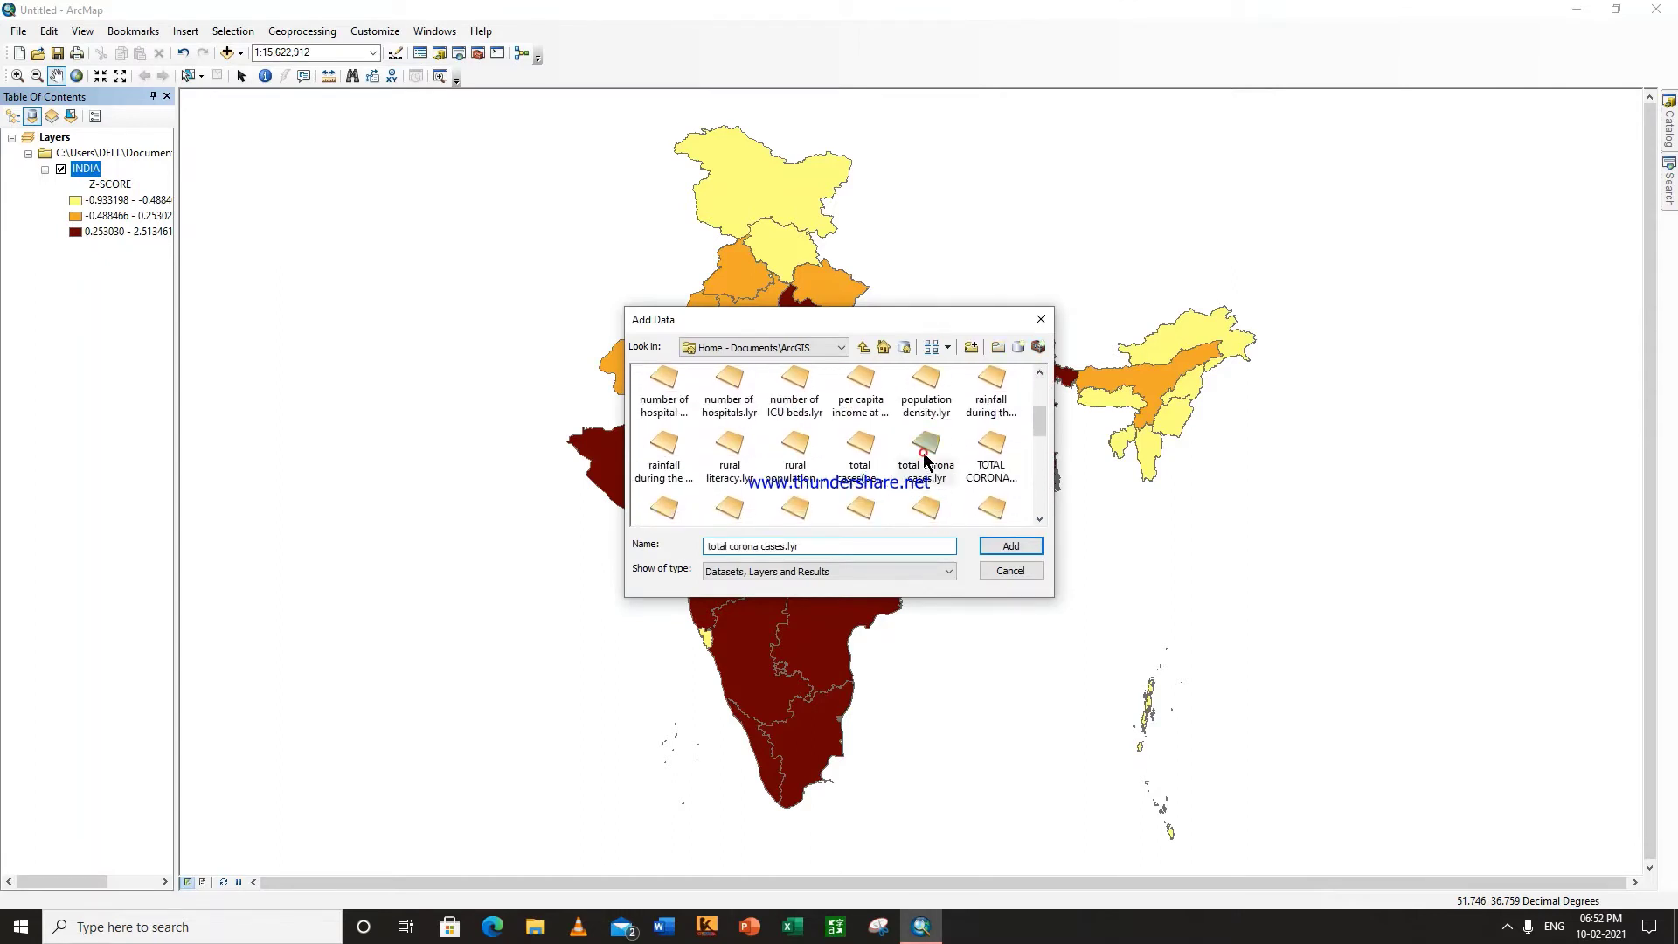
pyautogui.click(1011, 547)
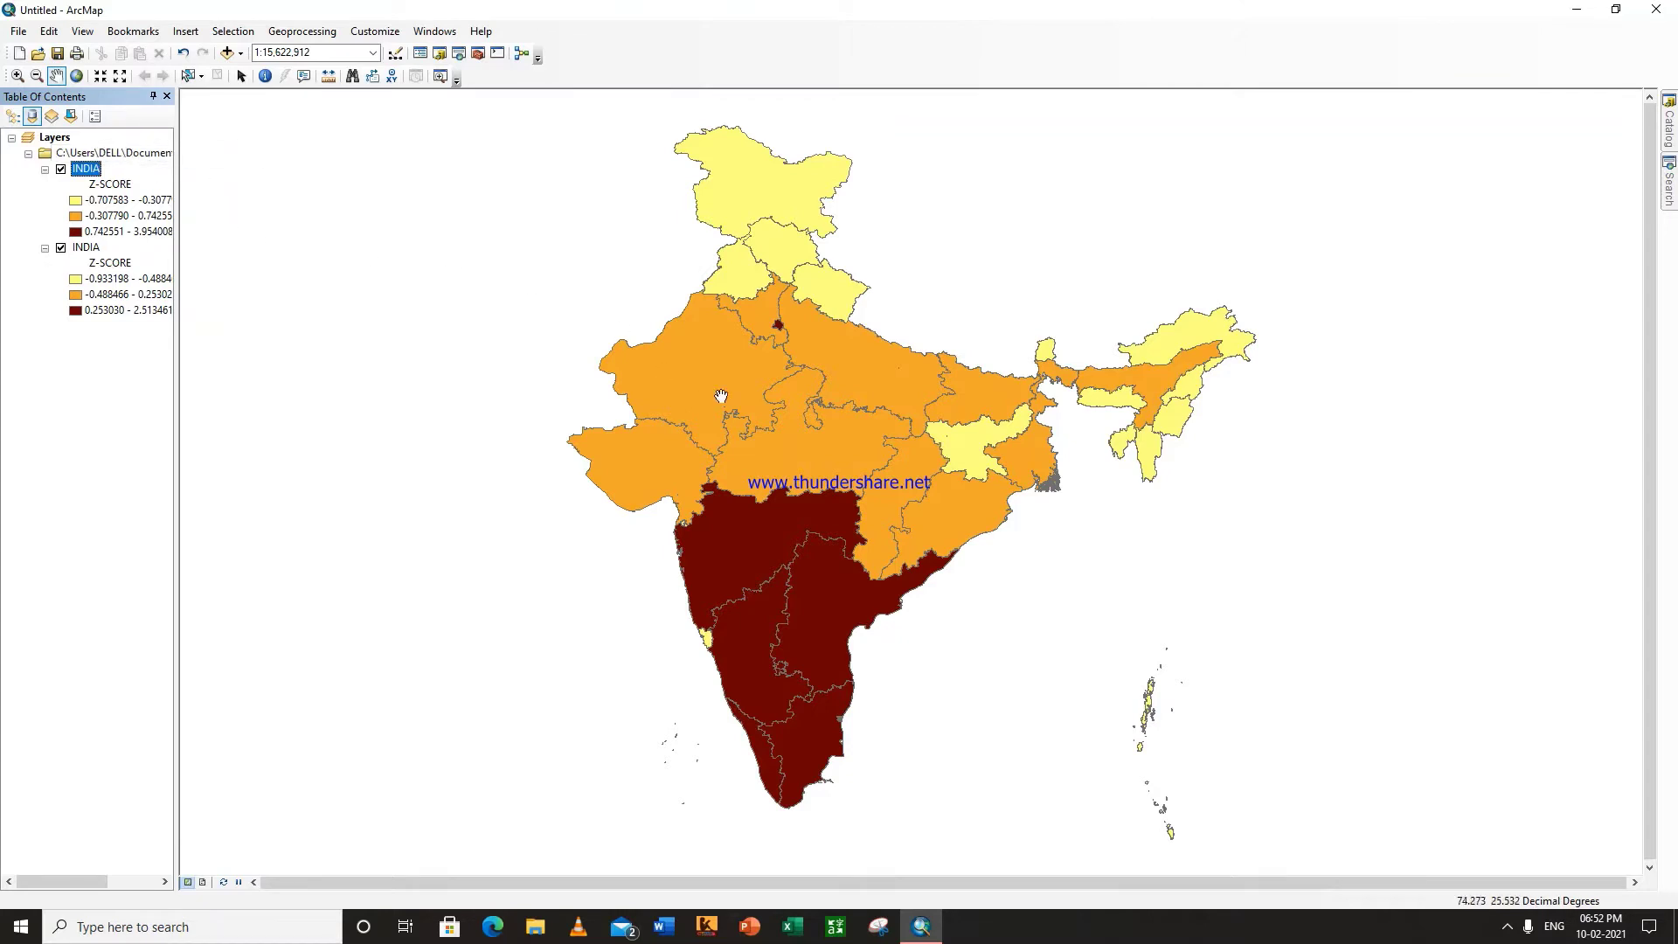
# Step: Rename the upper INDIA layer as COVID TESTING LABS
pyautogui.click(94, 171)
pyautogui.write('COVID')
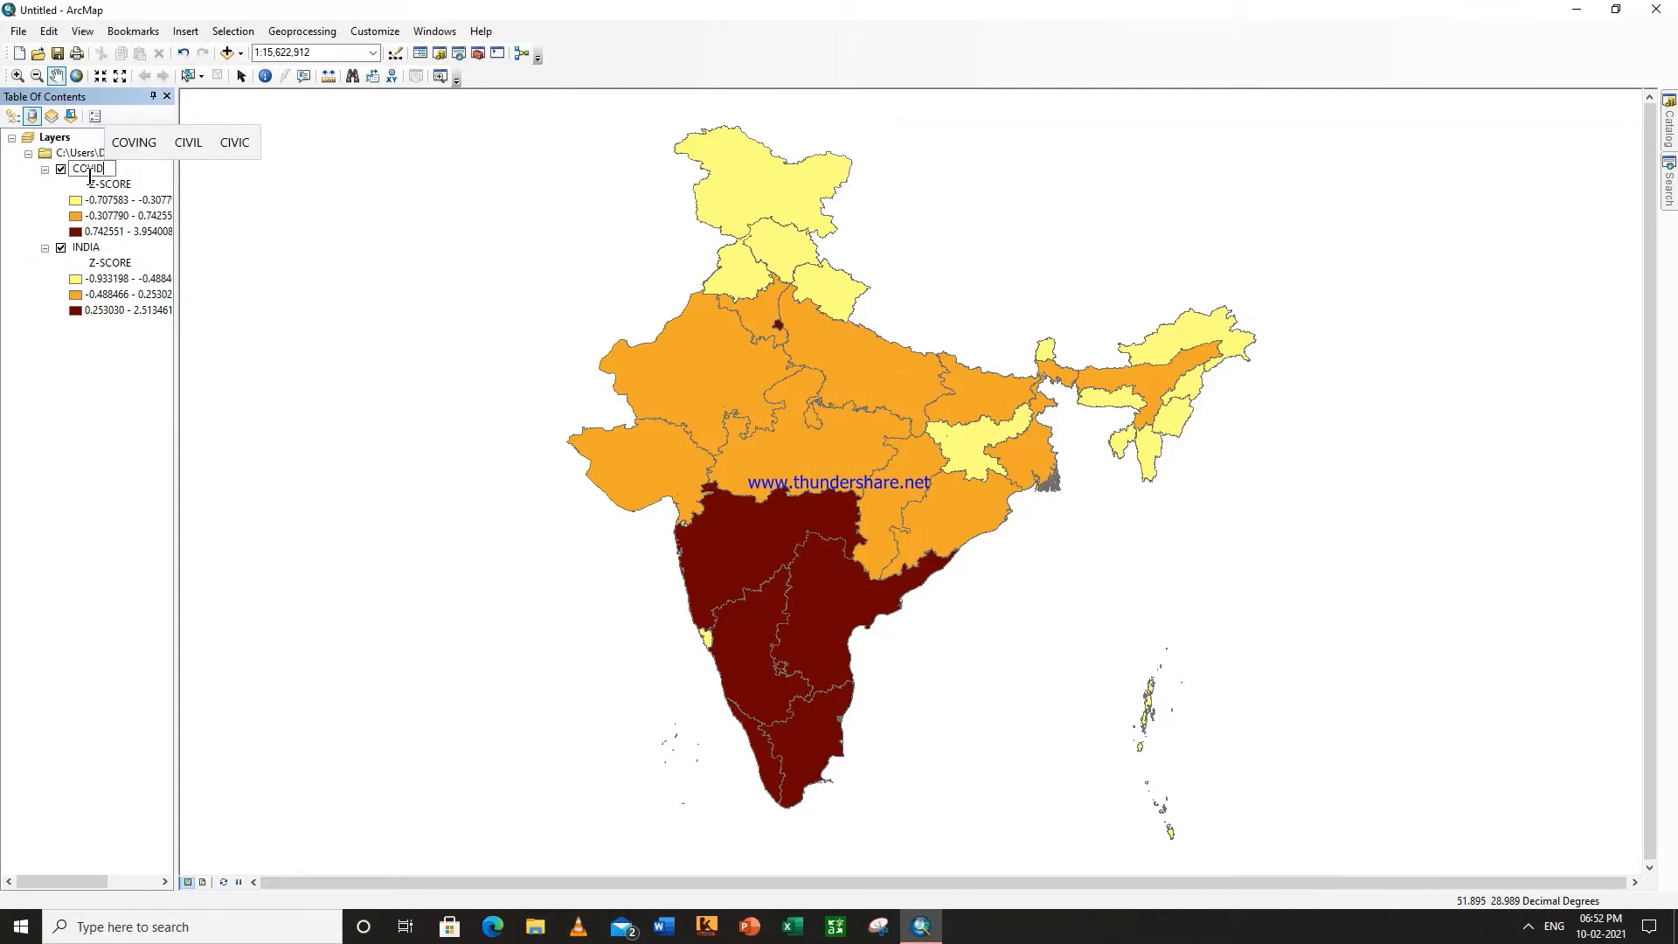
pyautogui.write(' TESTING')
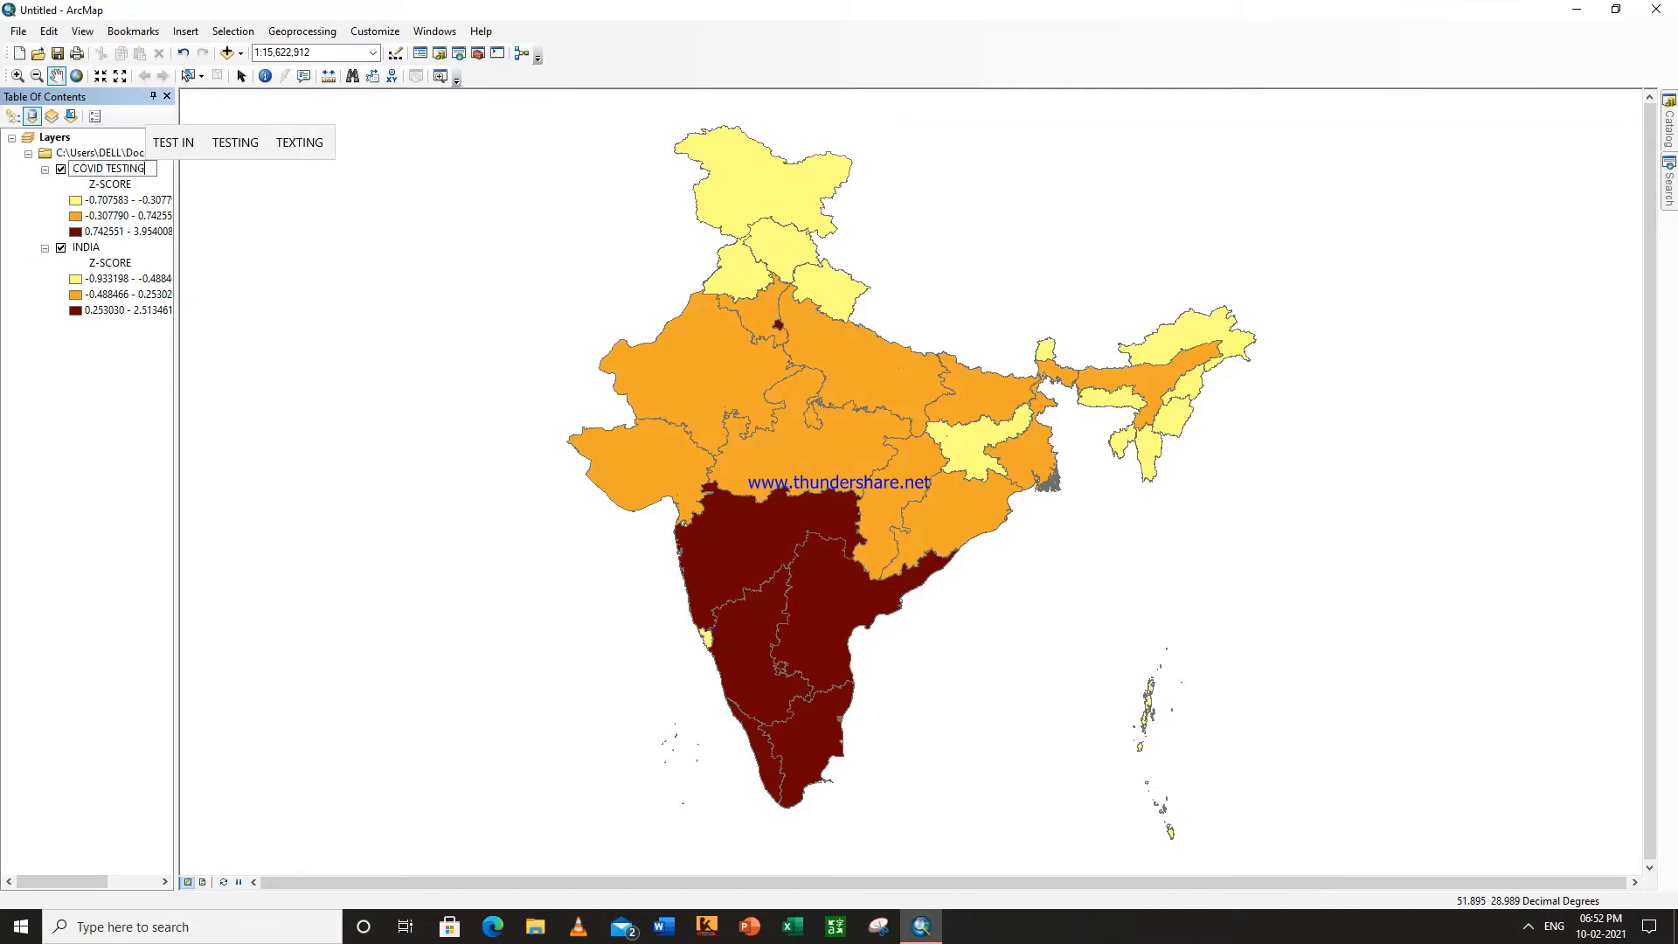
pyautogui.write(' LABS')
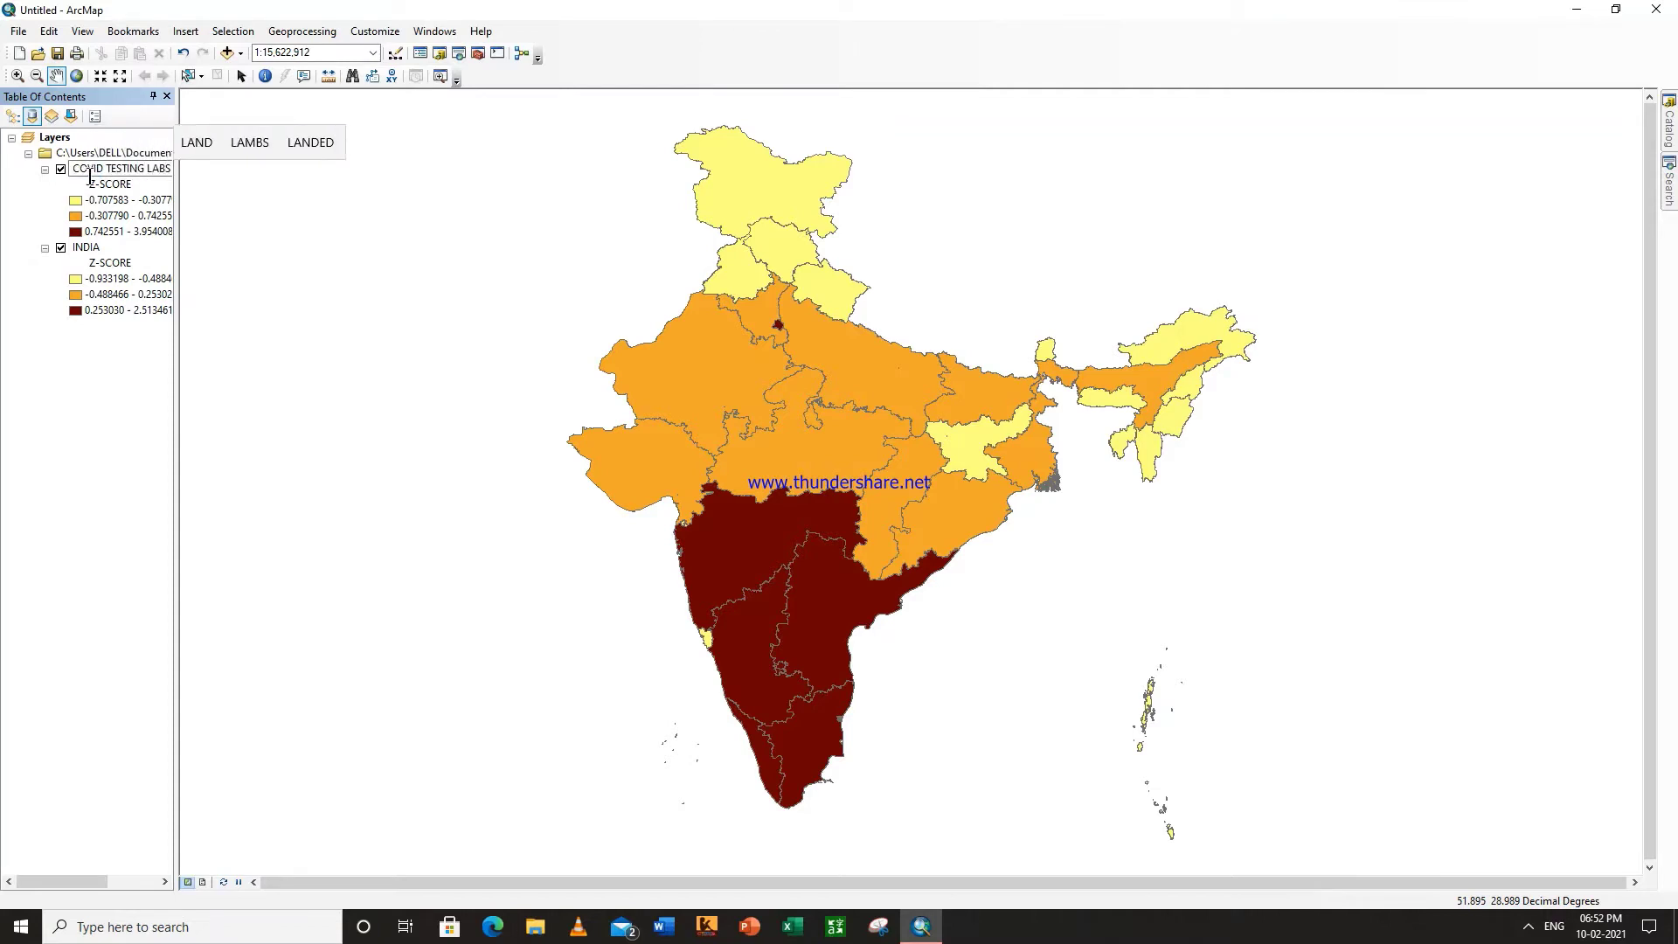
pyautogui.press('Return')
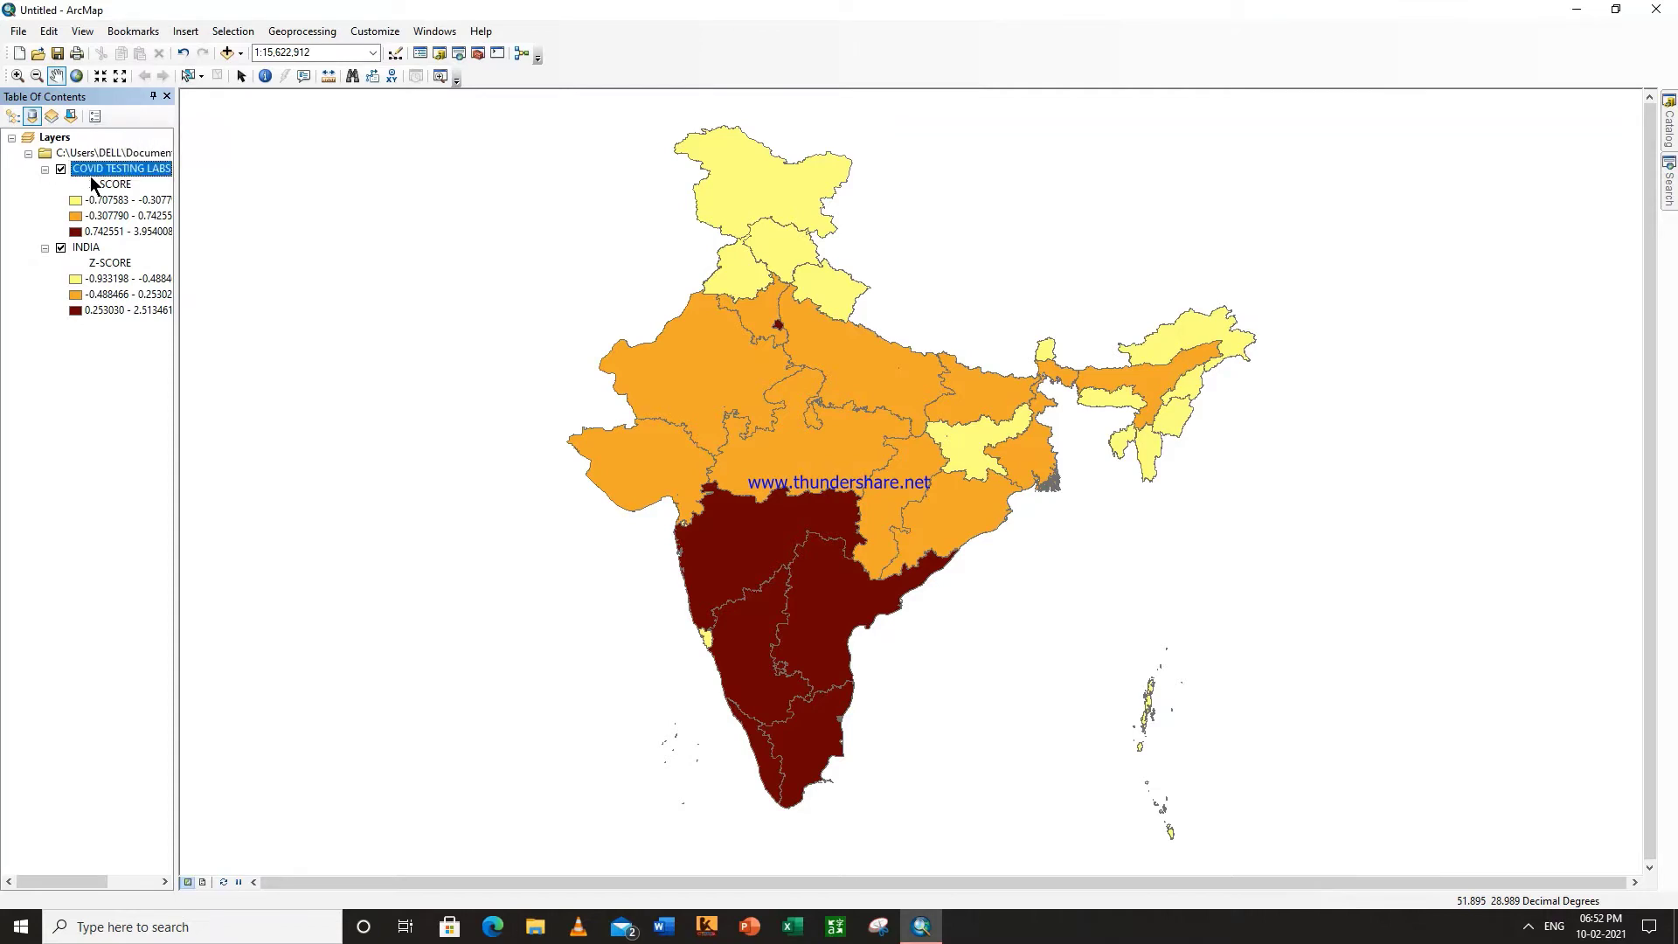
# Step: Rename the remaining INDIA layer as TOTAL CORONA CASES in its layer properties
pyautogui.click(87, 248)
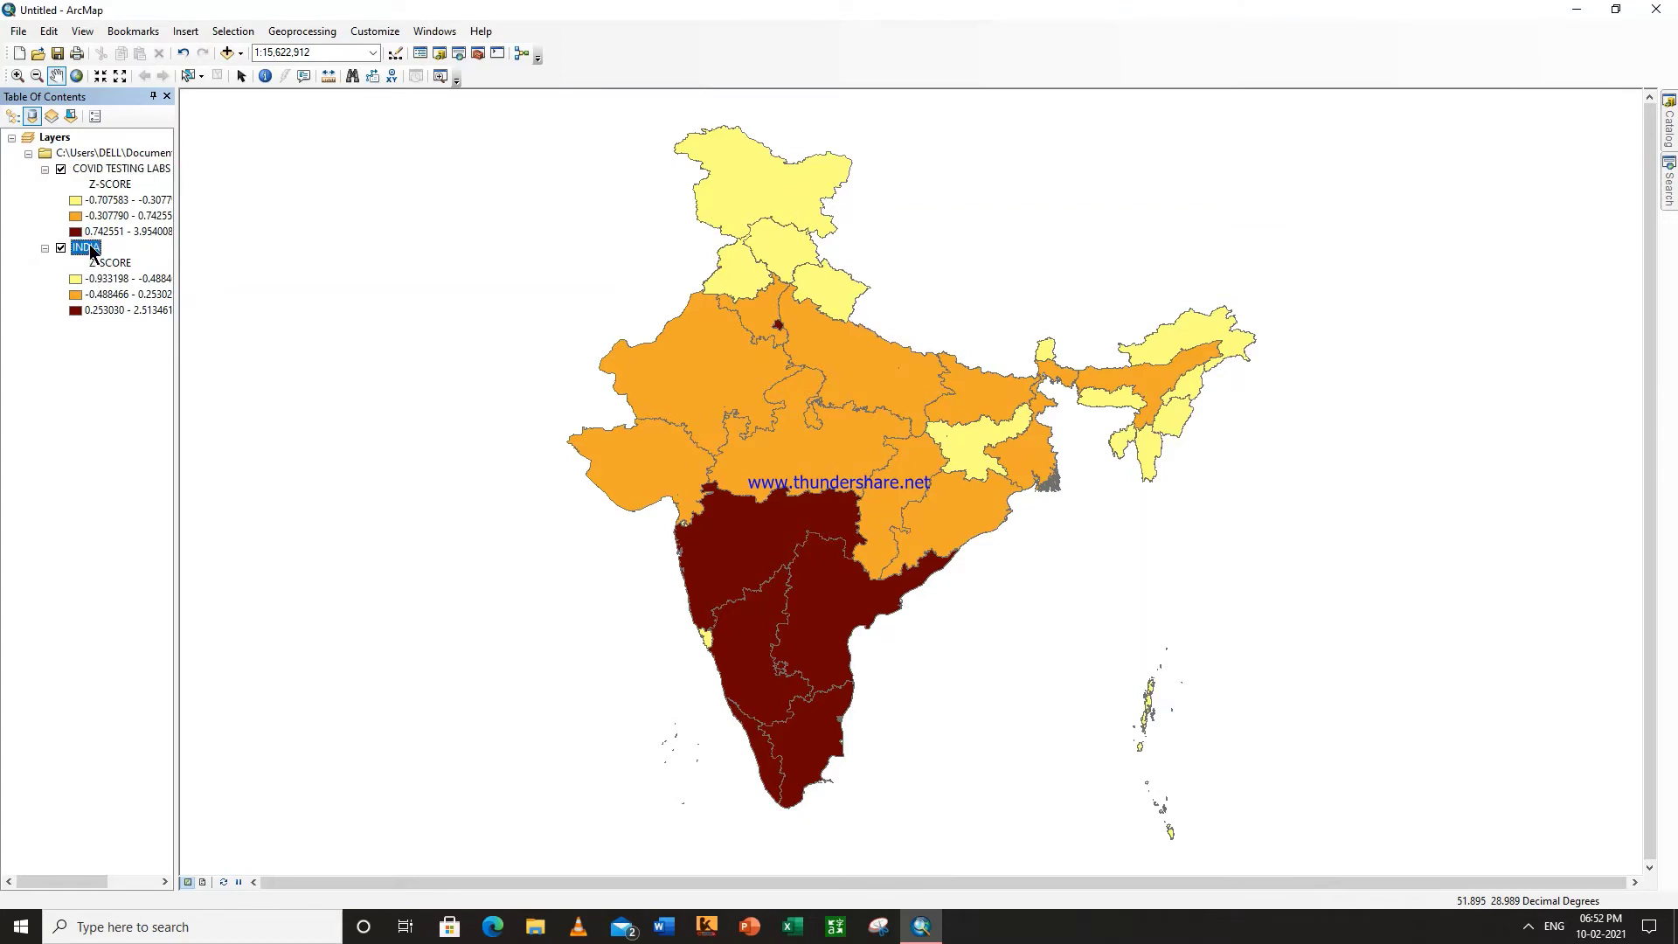
pyautogui.click(90, 248)
pyautogui.doubleClick(91, 249)
pyautogui.click(583, 250)
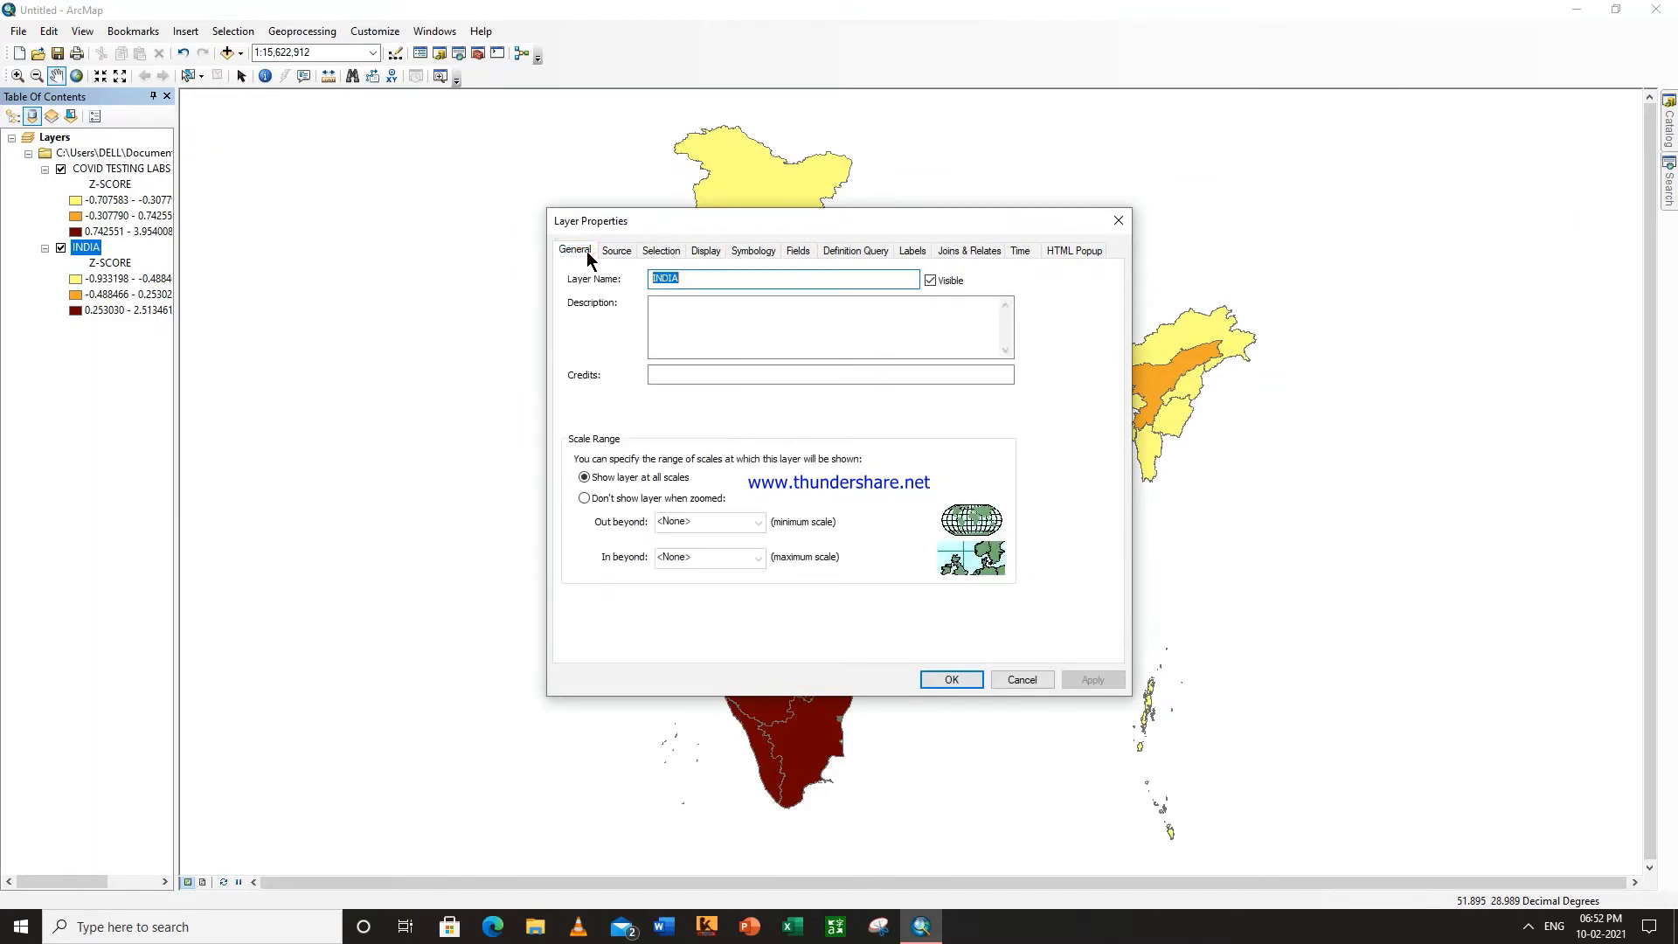
pyautogui.write('TOT')
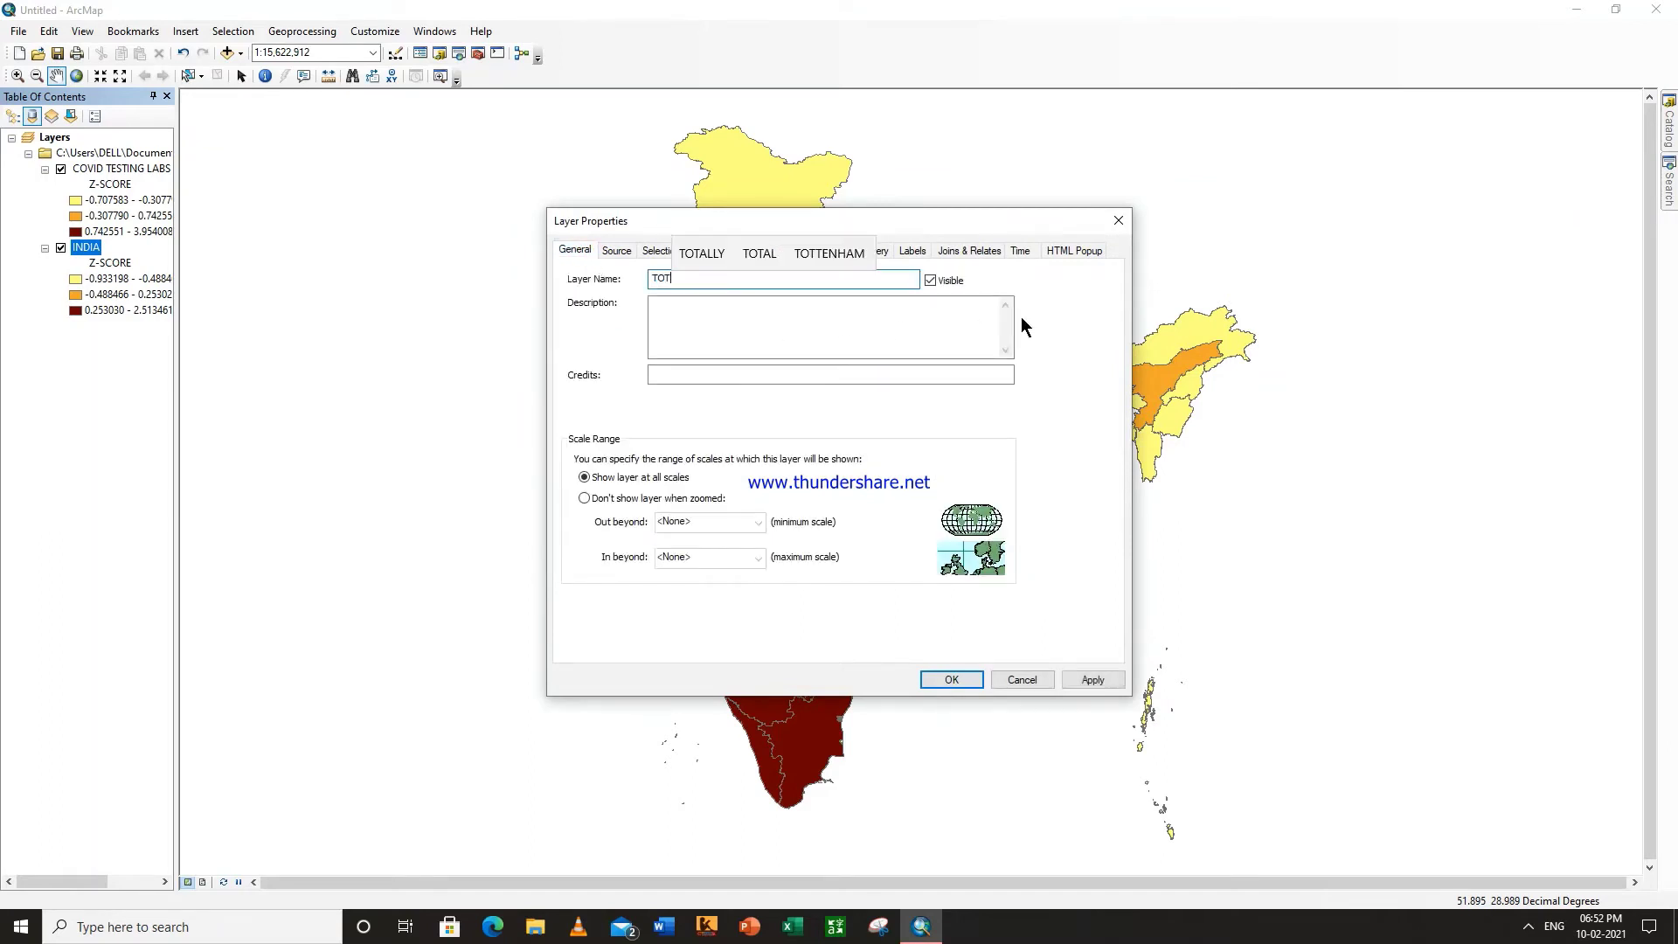
pyautogui.write('AL CORONA')
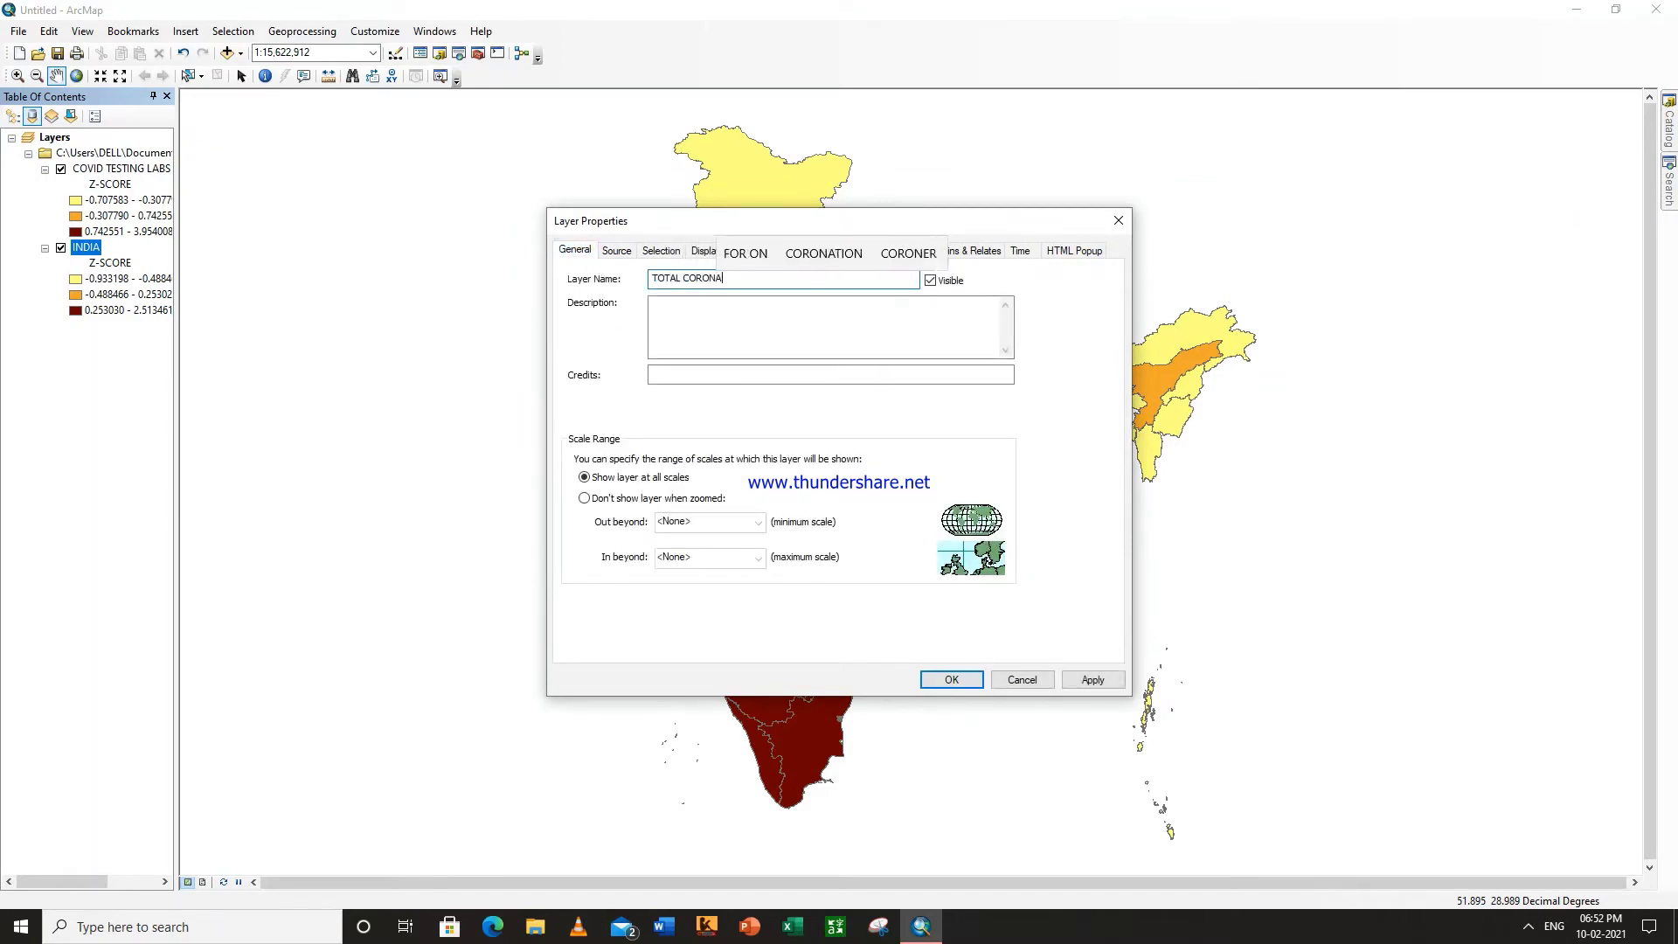
pyautogui.write(' CASES')
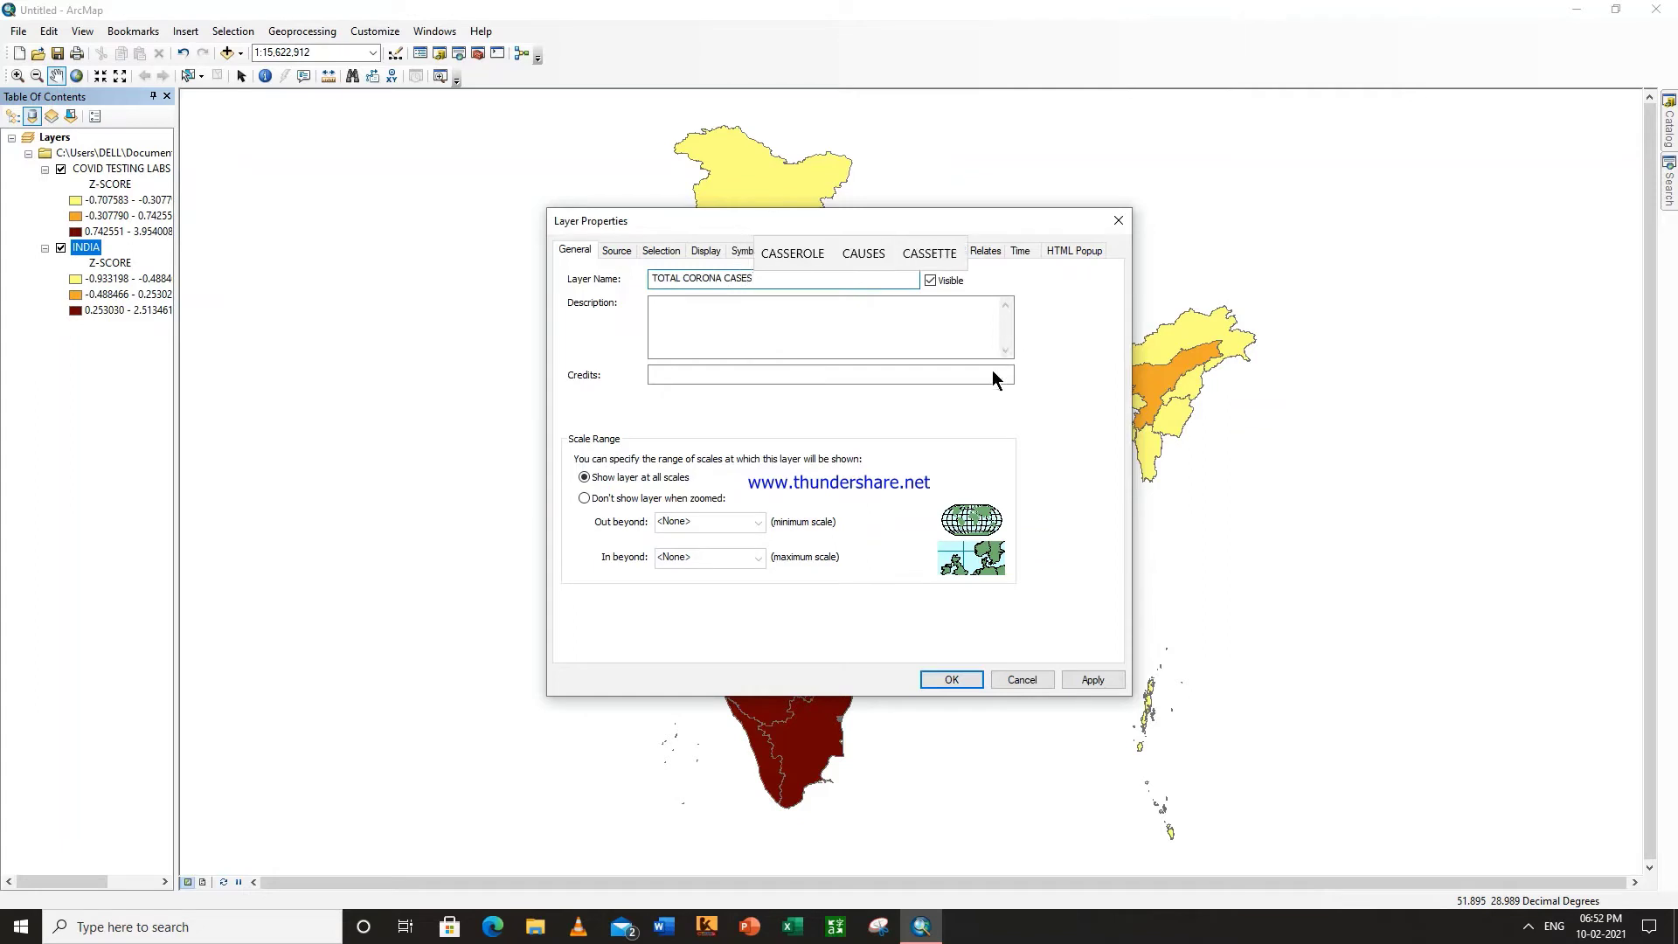
pyautogui.click(936, 684)
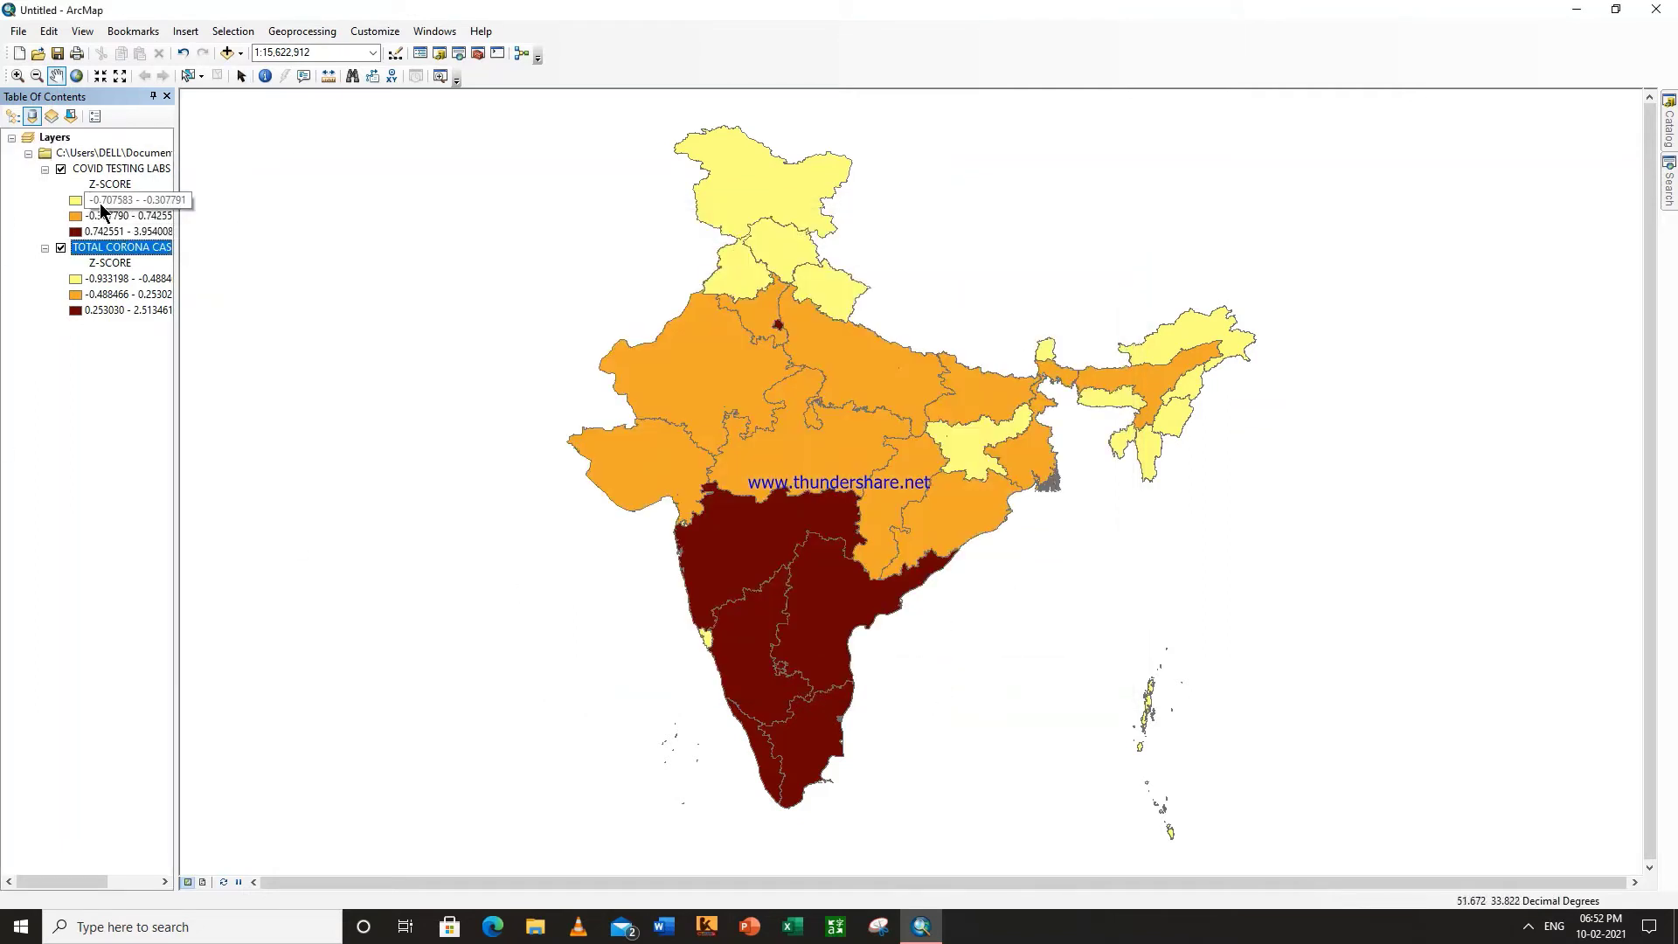
# Step: Apply the 10% Simple hatch symbol to the lowest Z-SCORE class of the TOTAL CORONA CASES layer
pyautogui.doubleClick(76, 204)
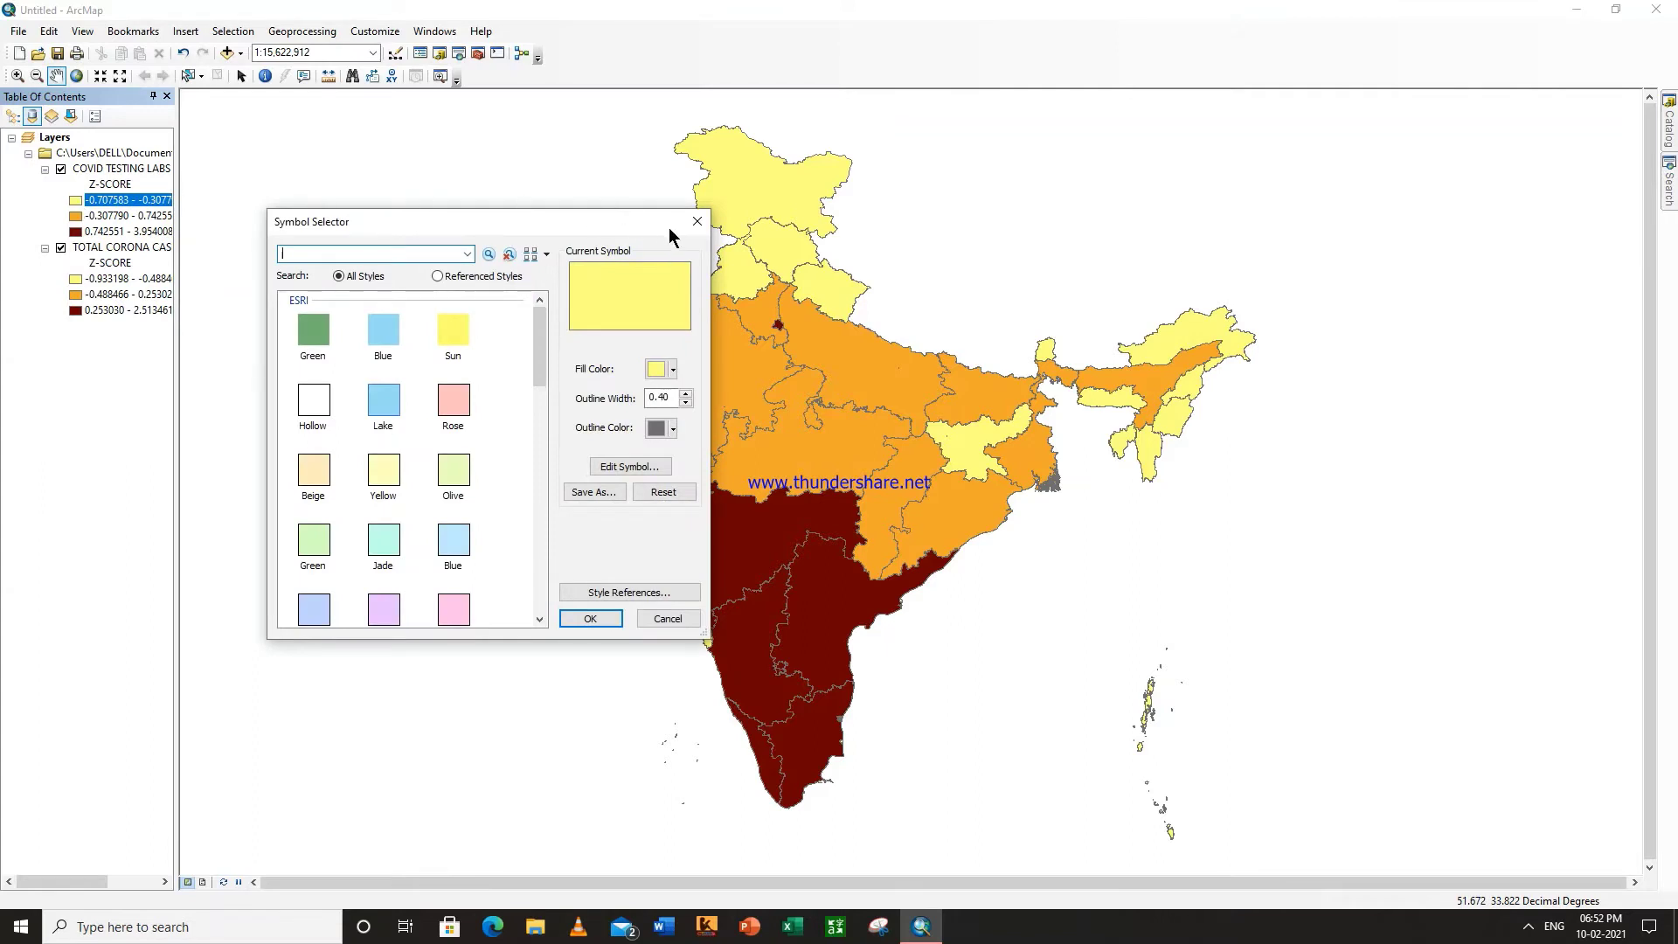
pyautogui.click(697, 221)
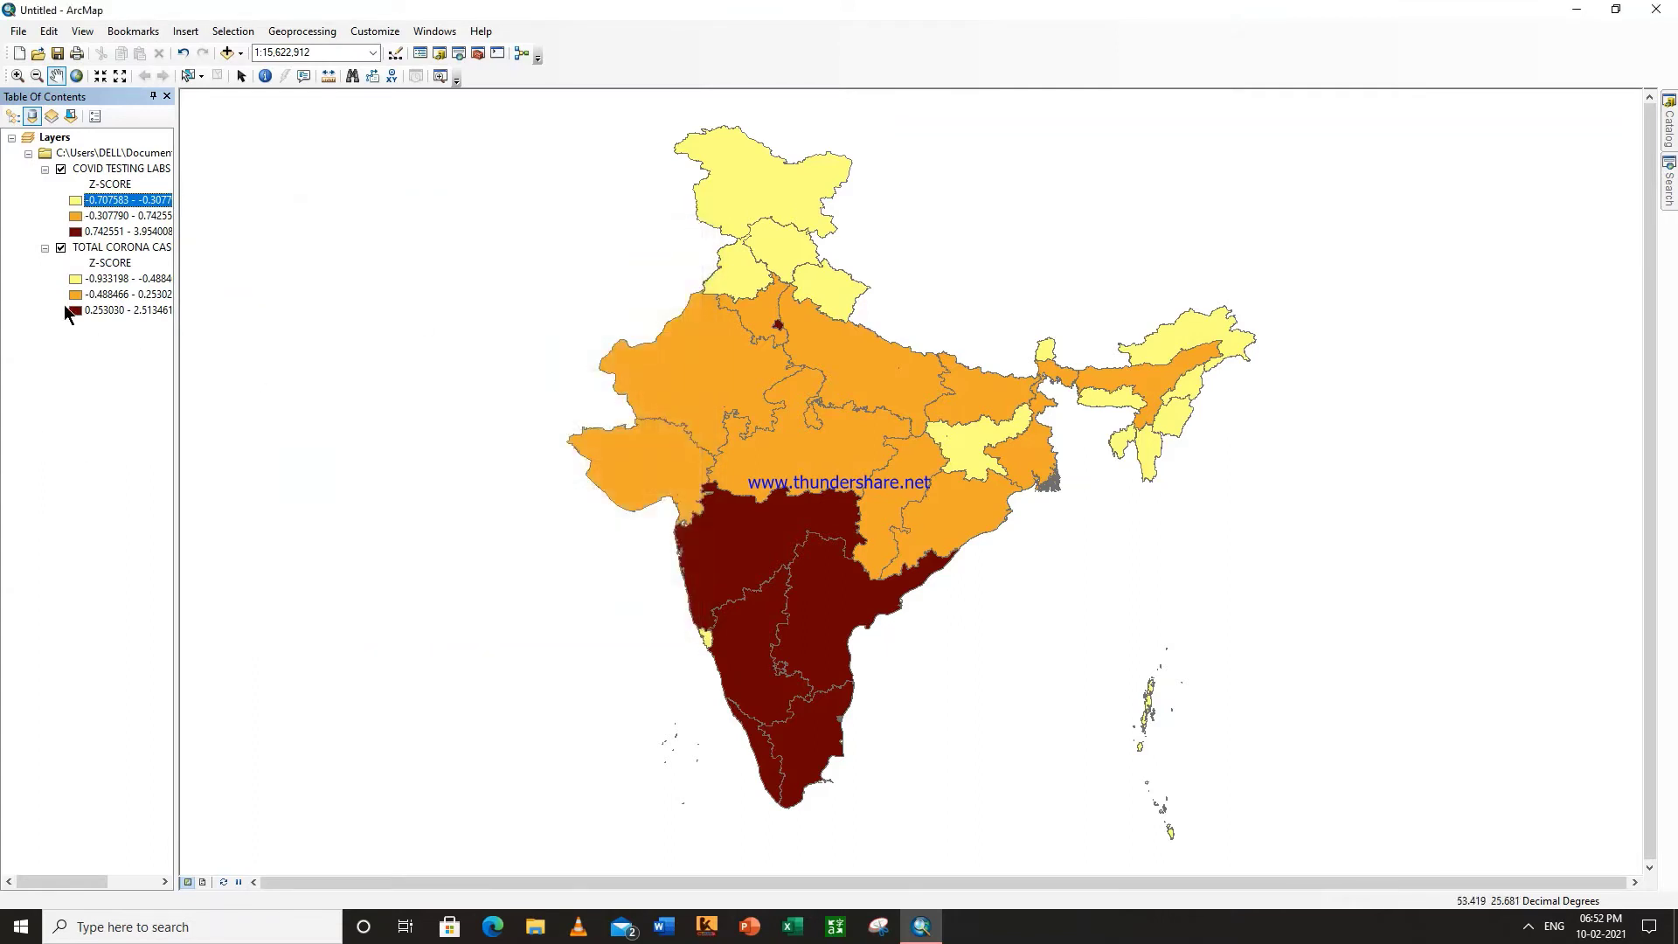
pyautogui.click(76, 280)
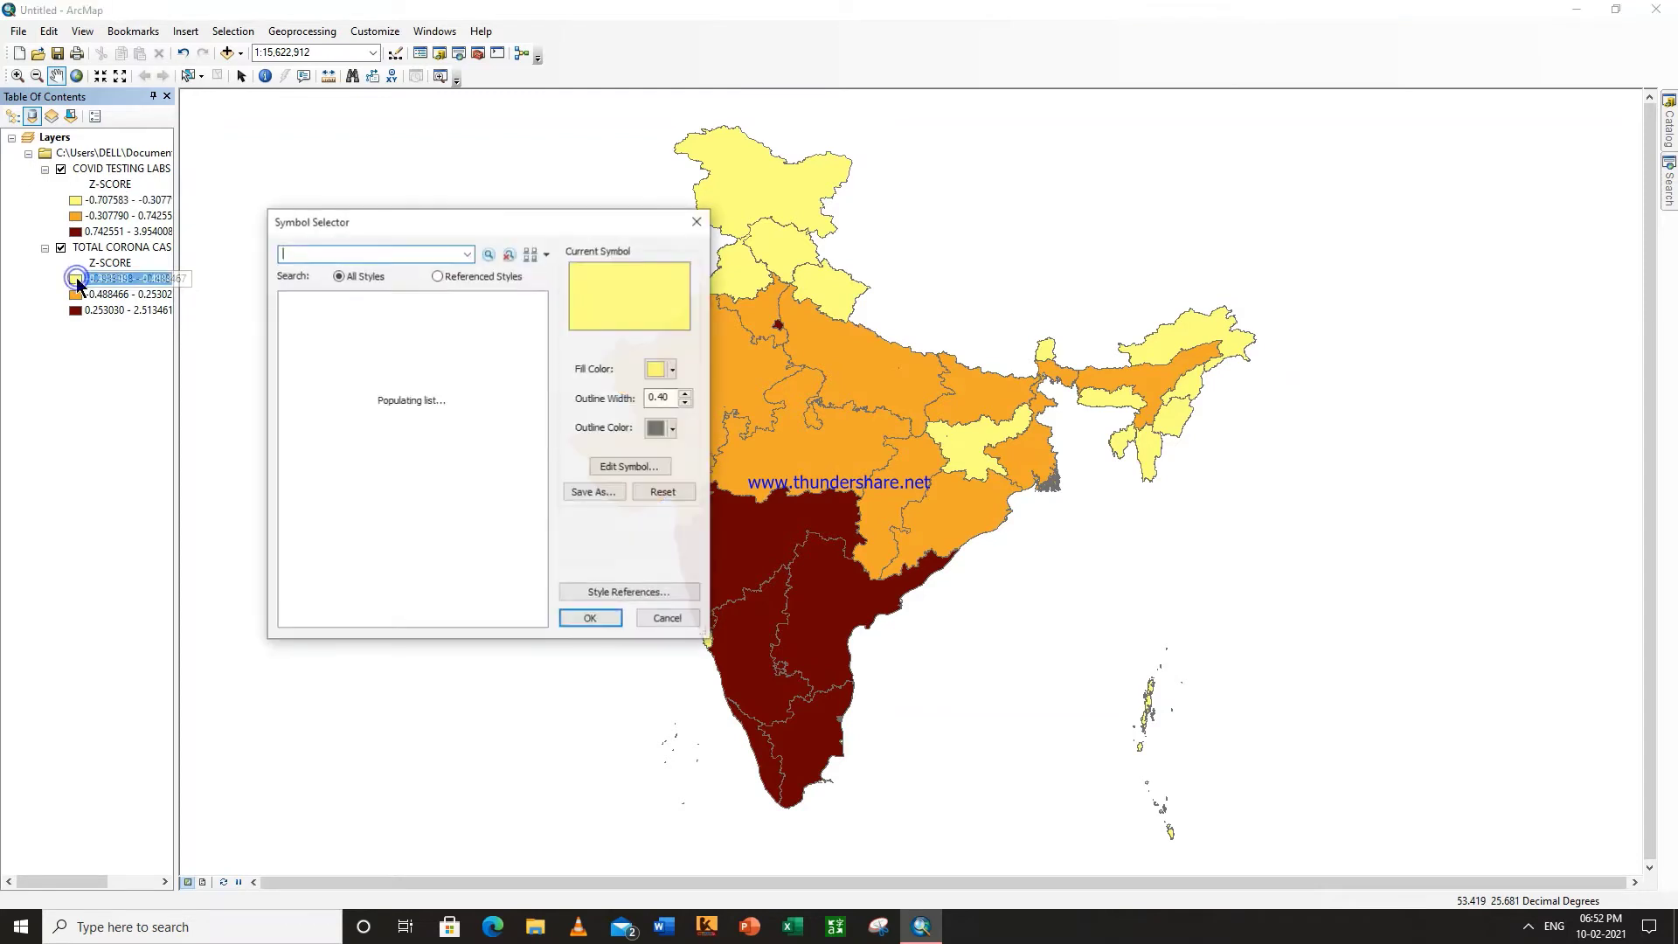
pyautogui.click(543, 355)
pyautogui.moveTo(543, 355); pyautogui.dragTo(543, 564)
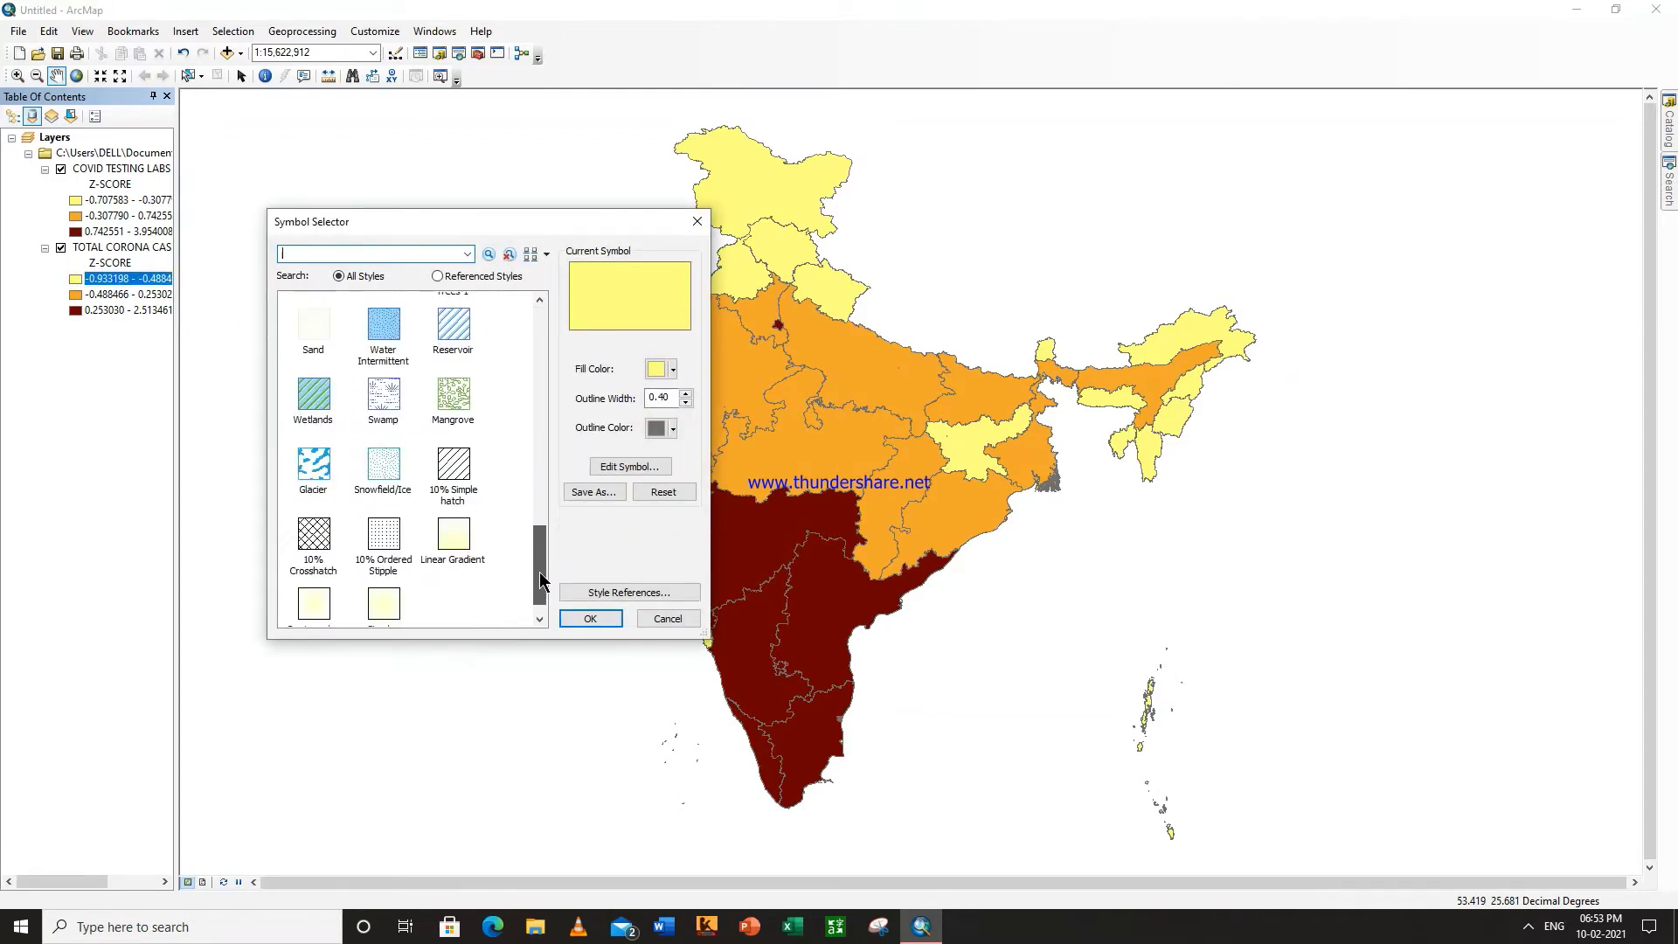
pyautogui.click(454, 467)
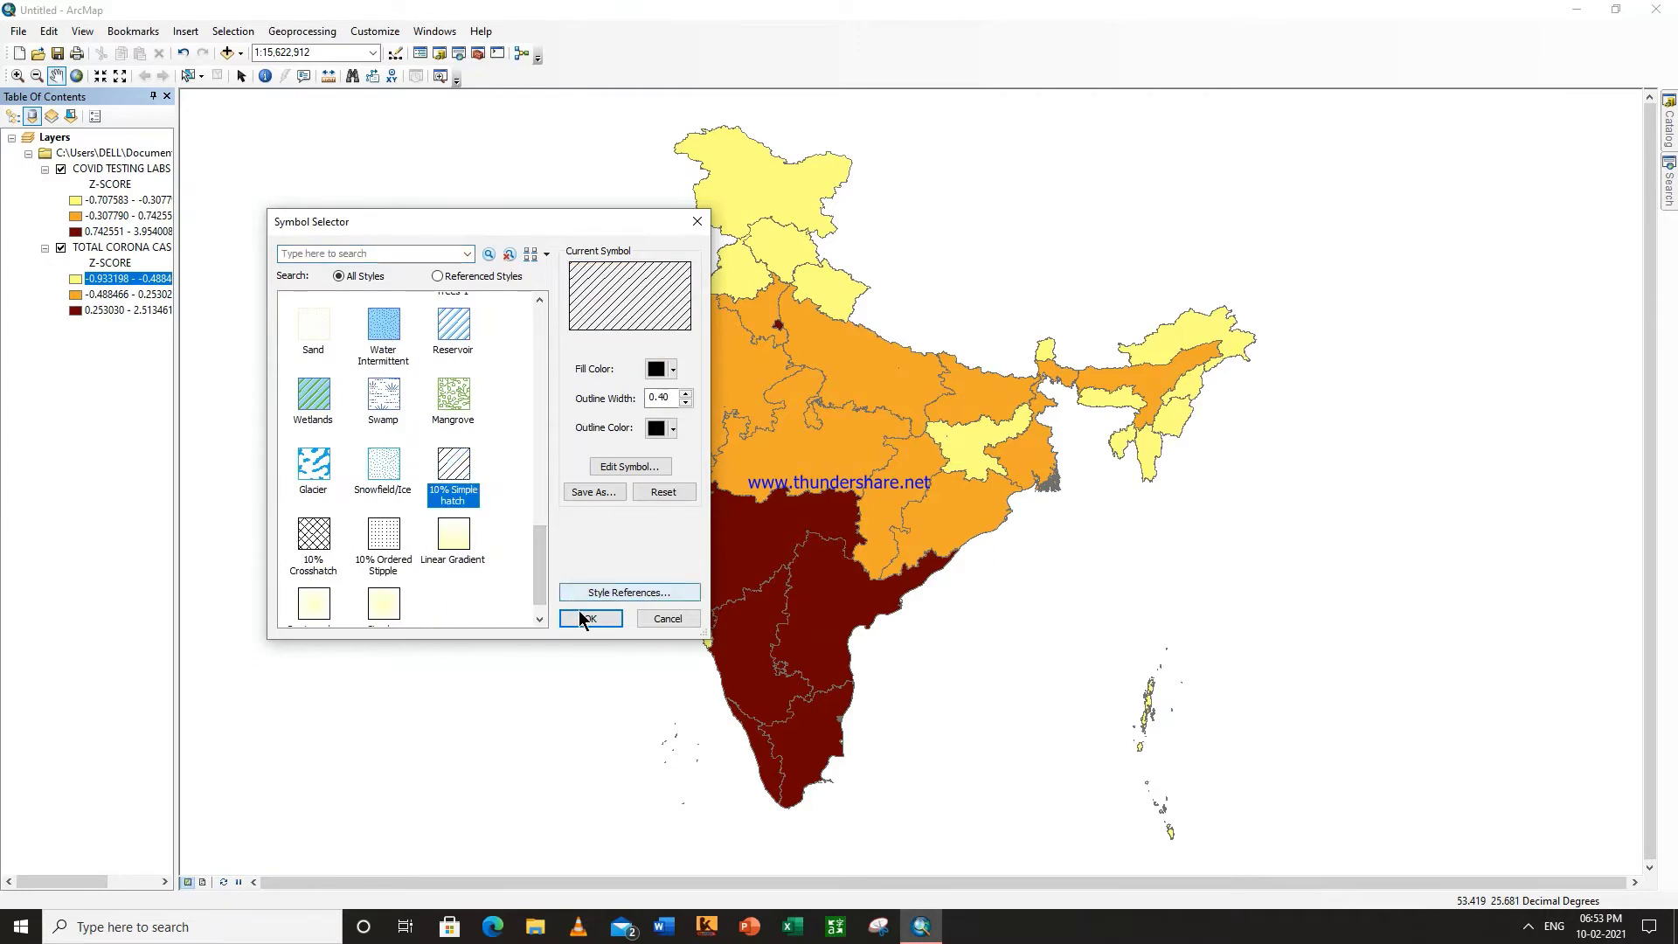
pyautogui.click(586, 618)
# Step: Apply the 10% Simple hatch symbol to the middle Z-SCORE class of the TOTAL CORONA CASES layer
pyautogui.doubleClick(75, 296)
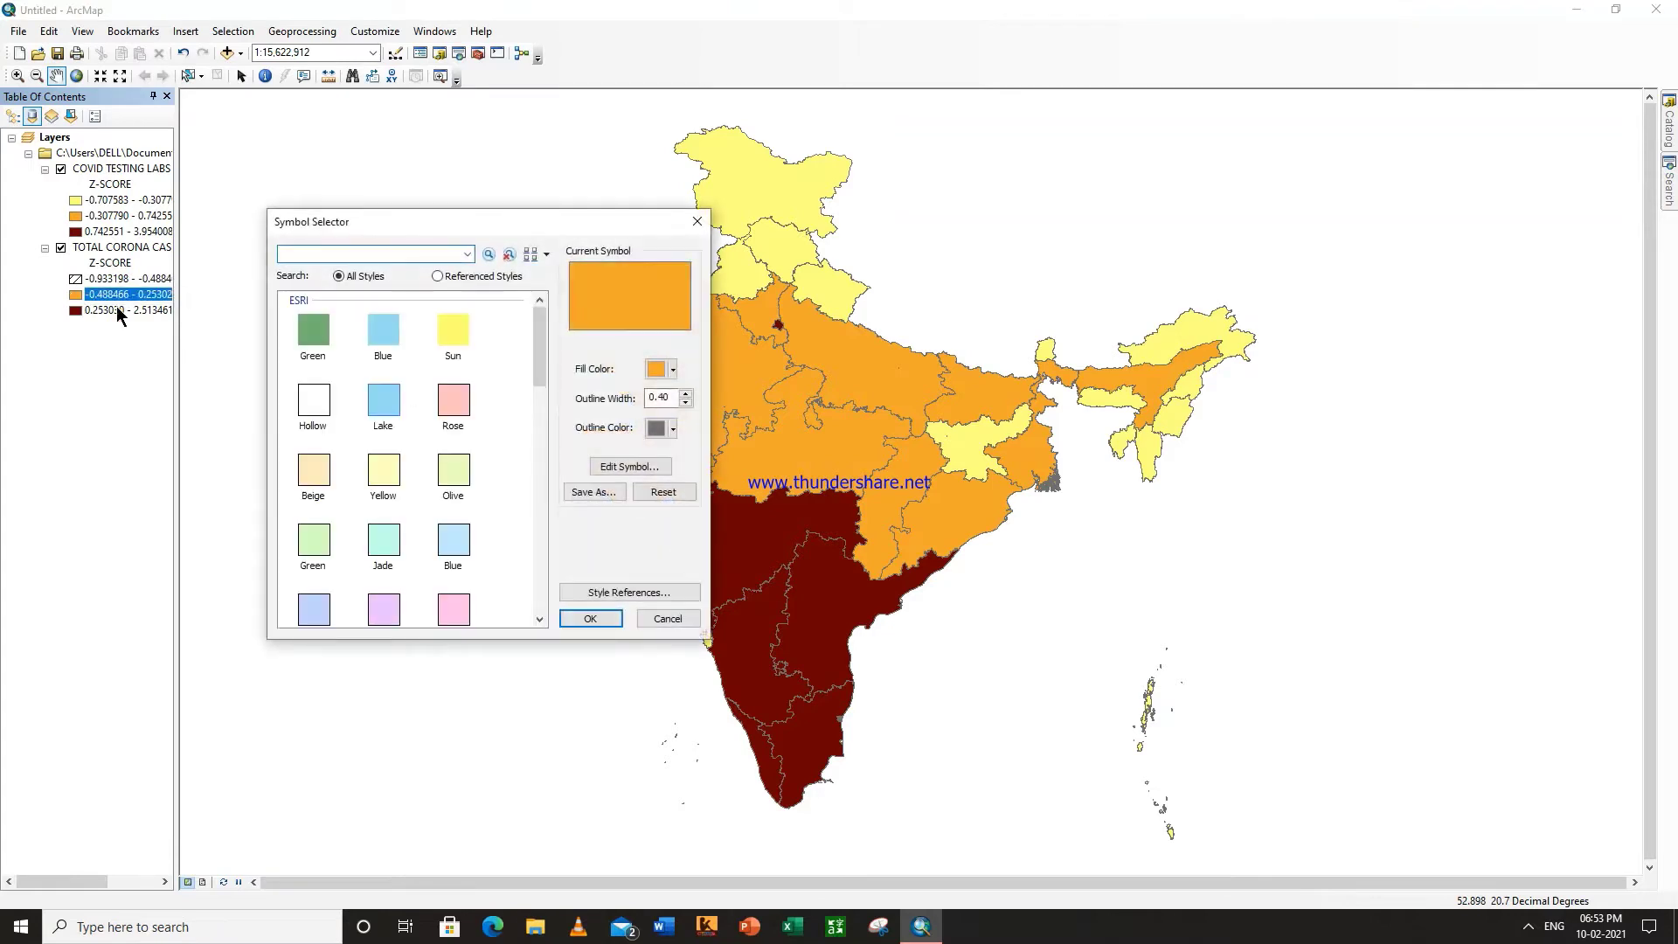
pyautogui.moveTo(536, 325); pyautogui.dragTo(539, 493)
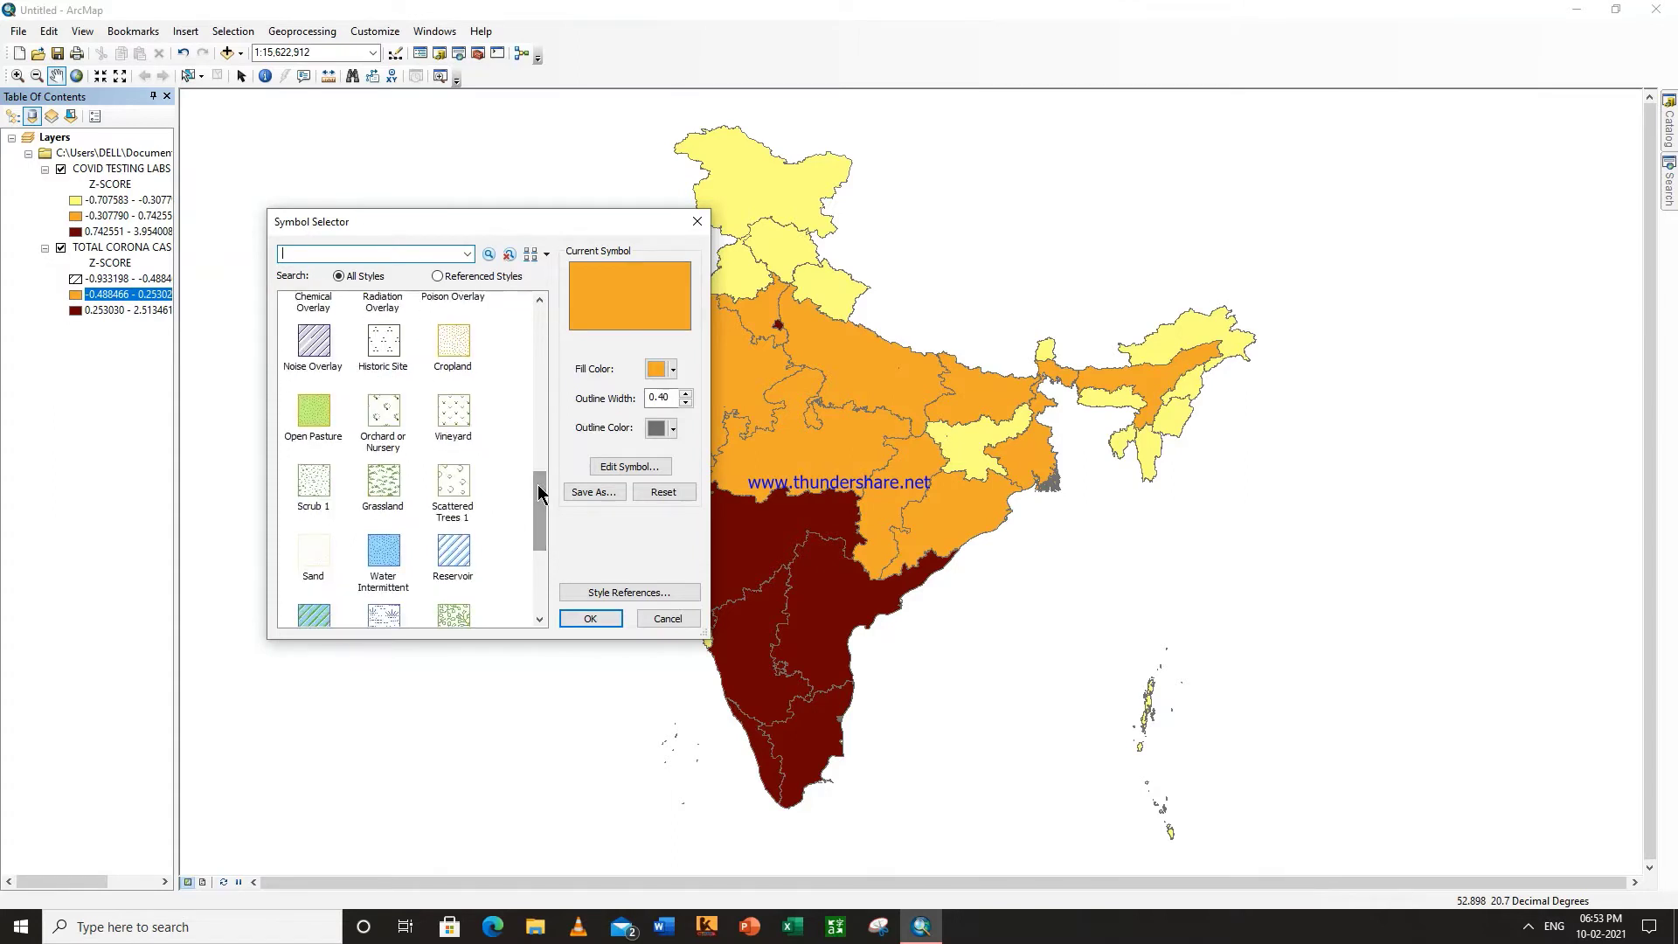
pyautogui.moveTo(538, 488); pyautogui.dragTo(356, 539)
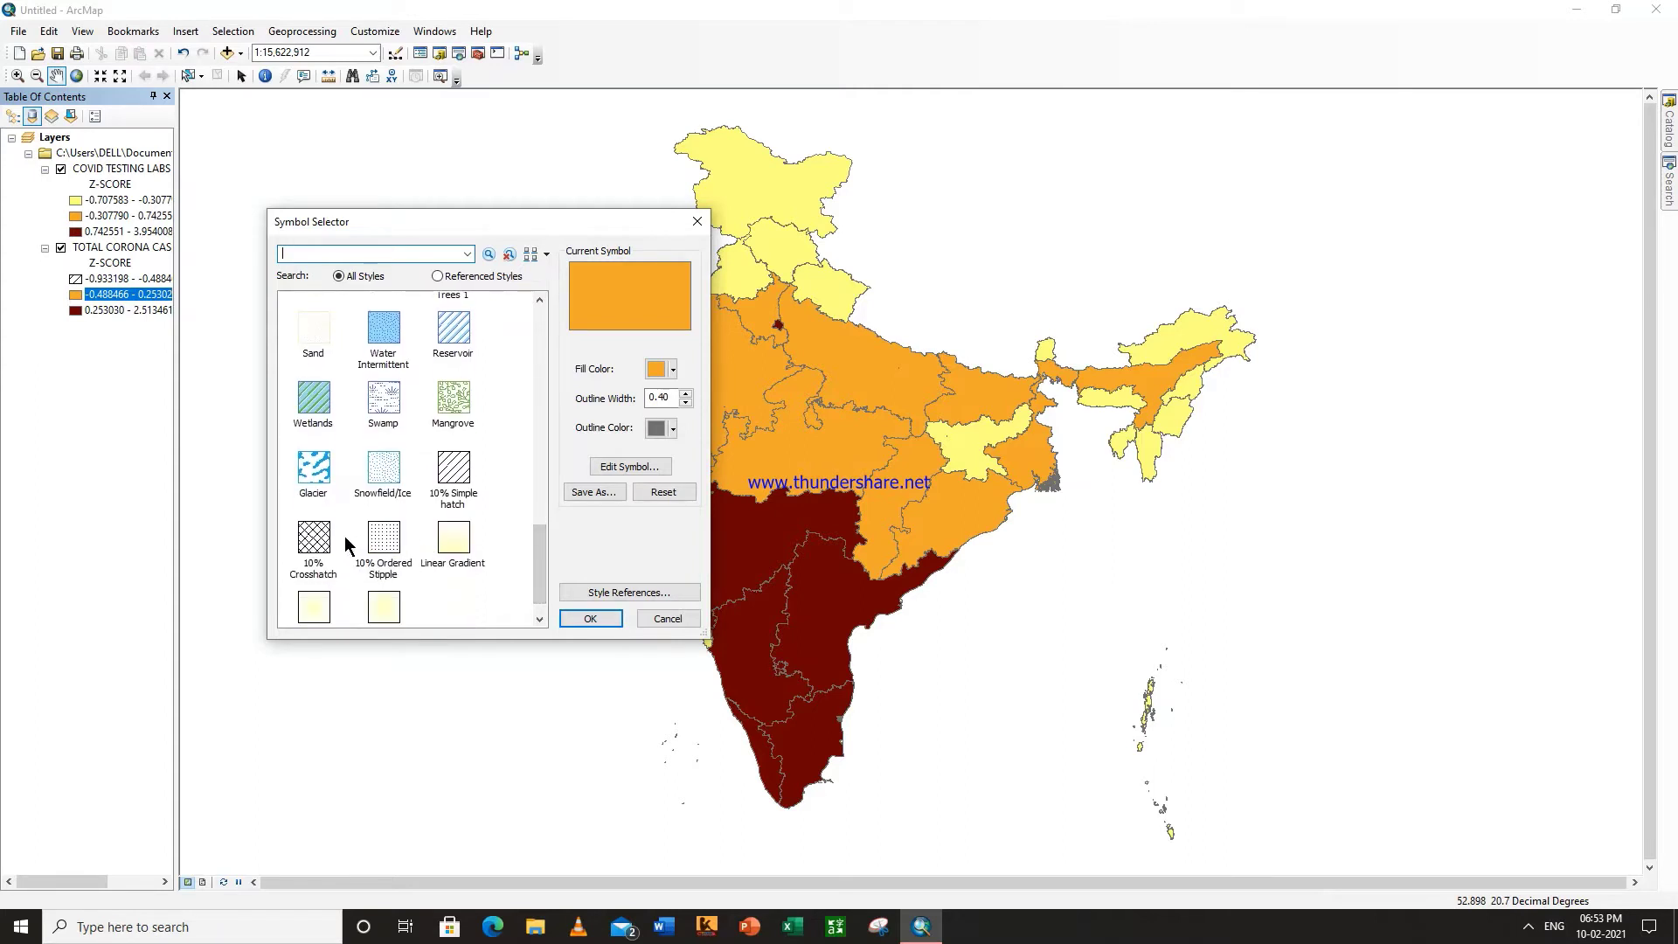
pyautogui.click(463, 473)
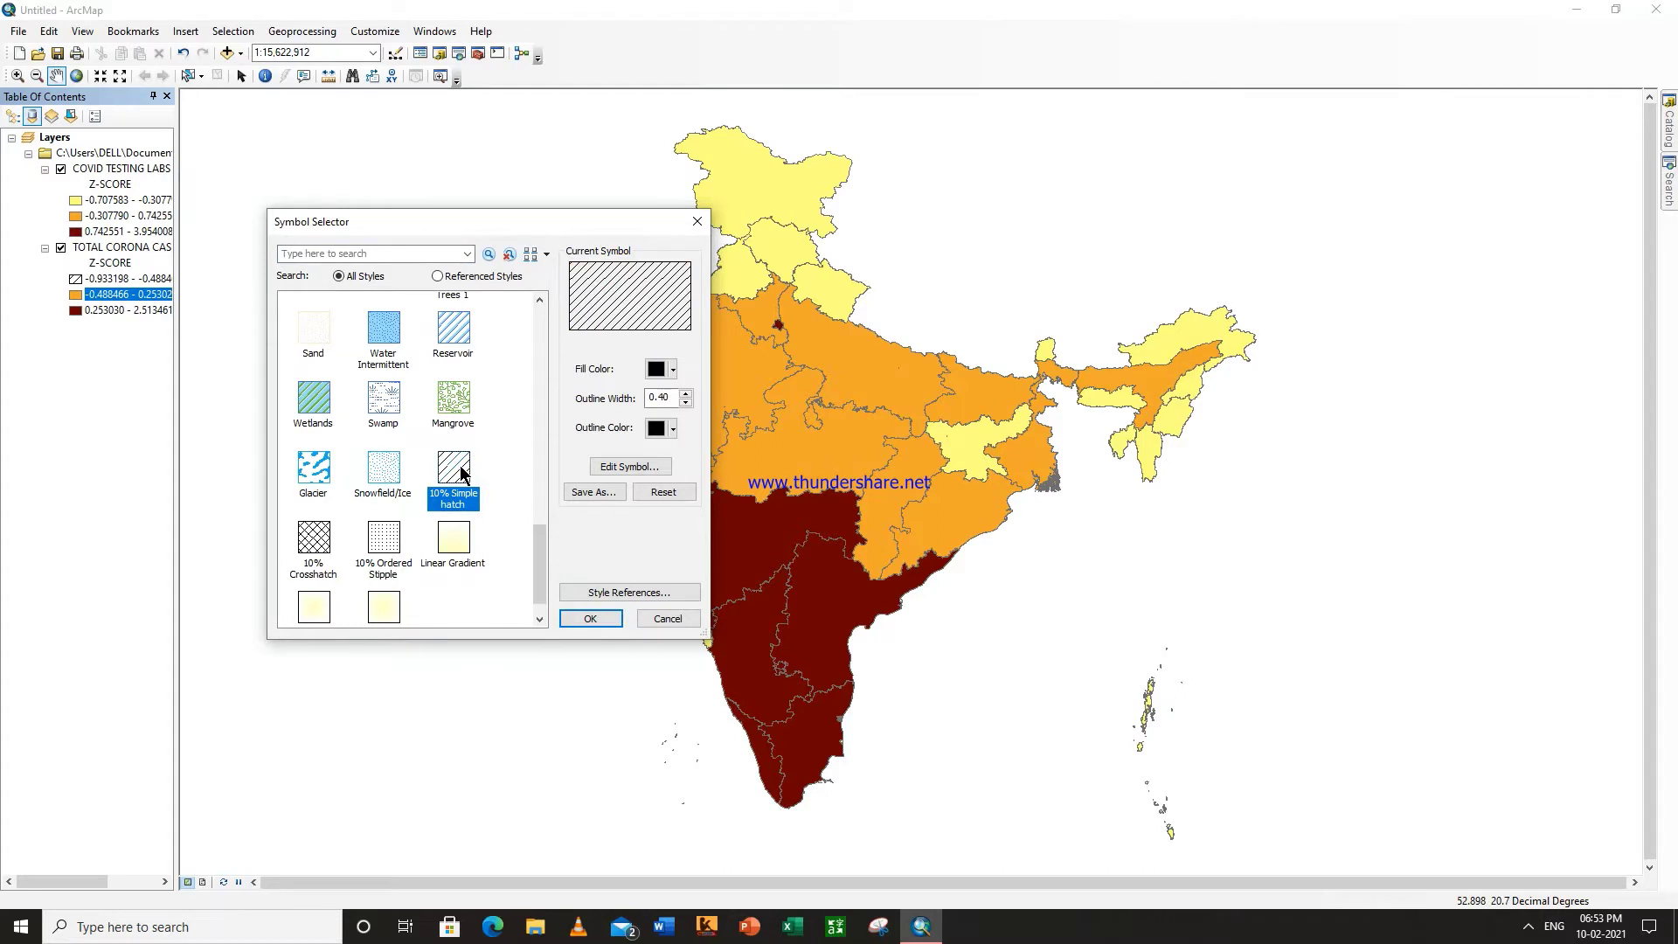
pyautogui.click(592, 619)
# Step: Change the symbol of the lowest TOTAL CORONA CASES class to 10% Ordered Stipple
pyautogui.doubleClick(74, 279)
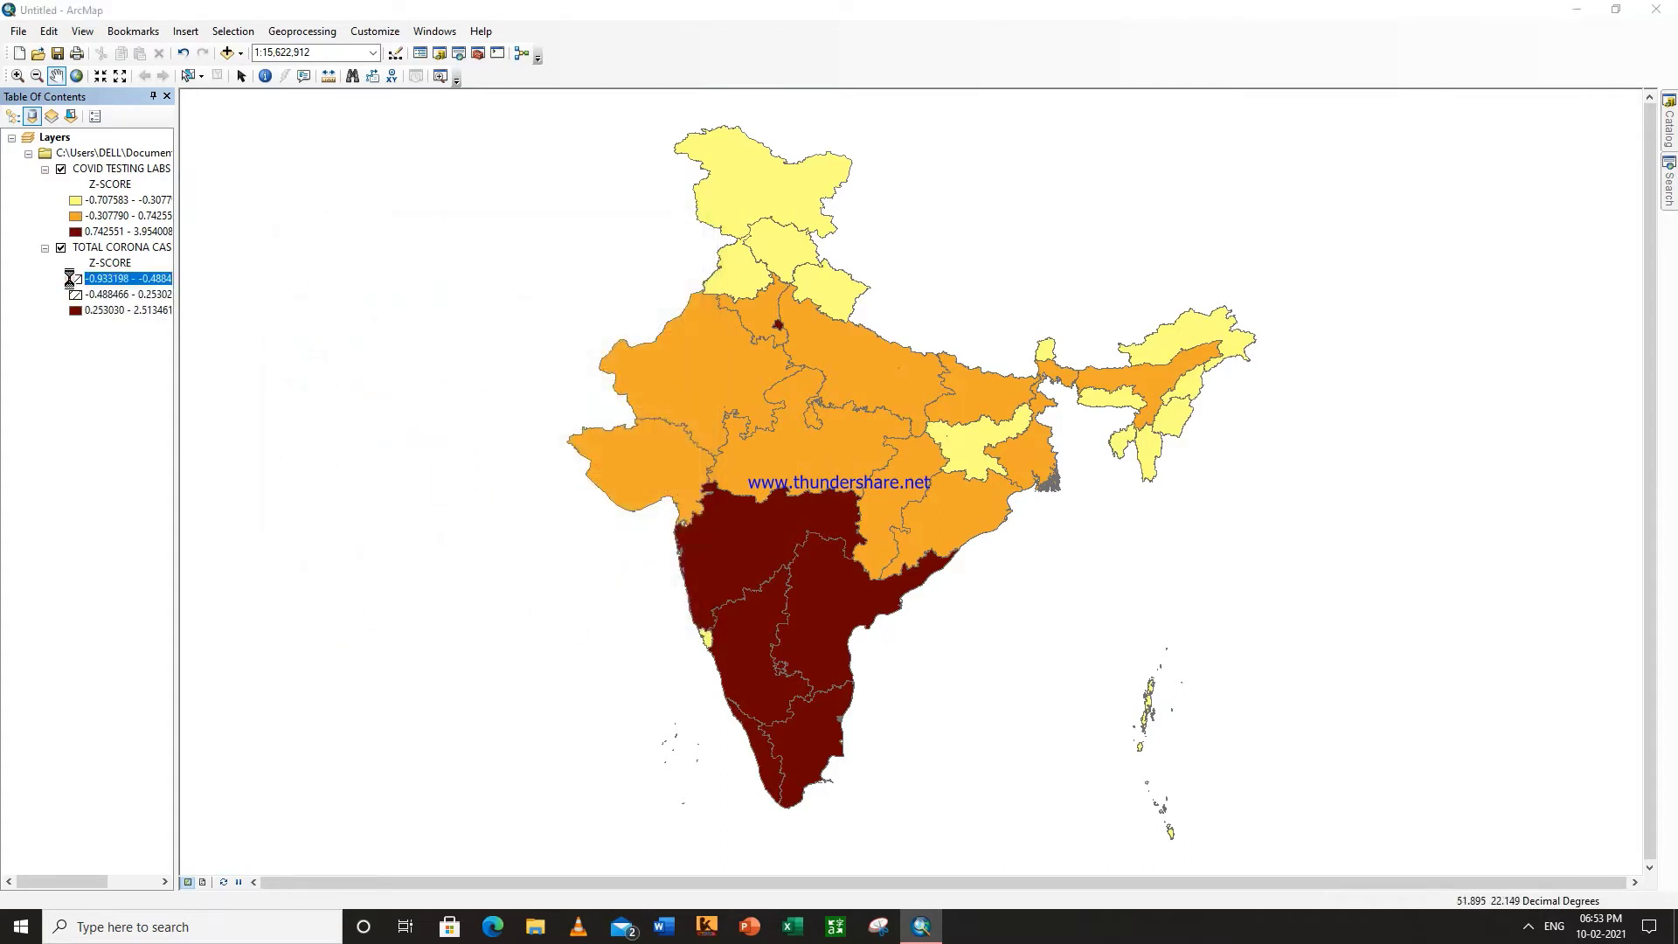
pyautogui.moveTo(542, 364)
pyautogui.mouseDown()
pyautogui.moveTo(539, 490)
pyautogui.moveTo(499, 548)
pyautogui.mouseUp()
pyautogui.click(389, 510)
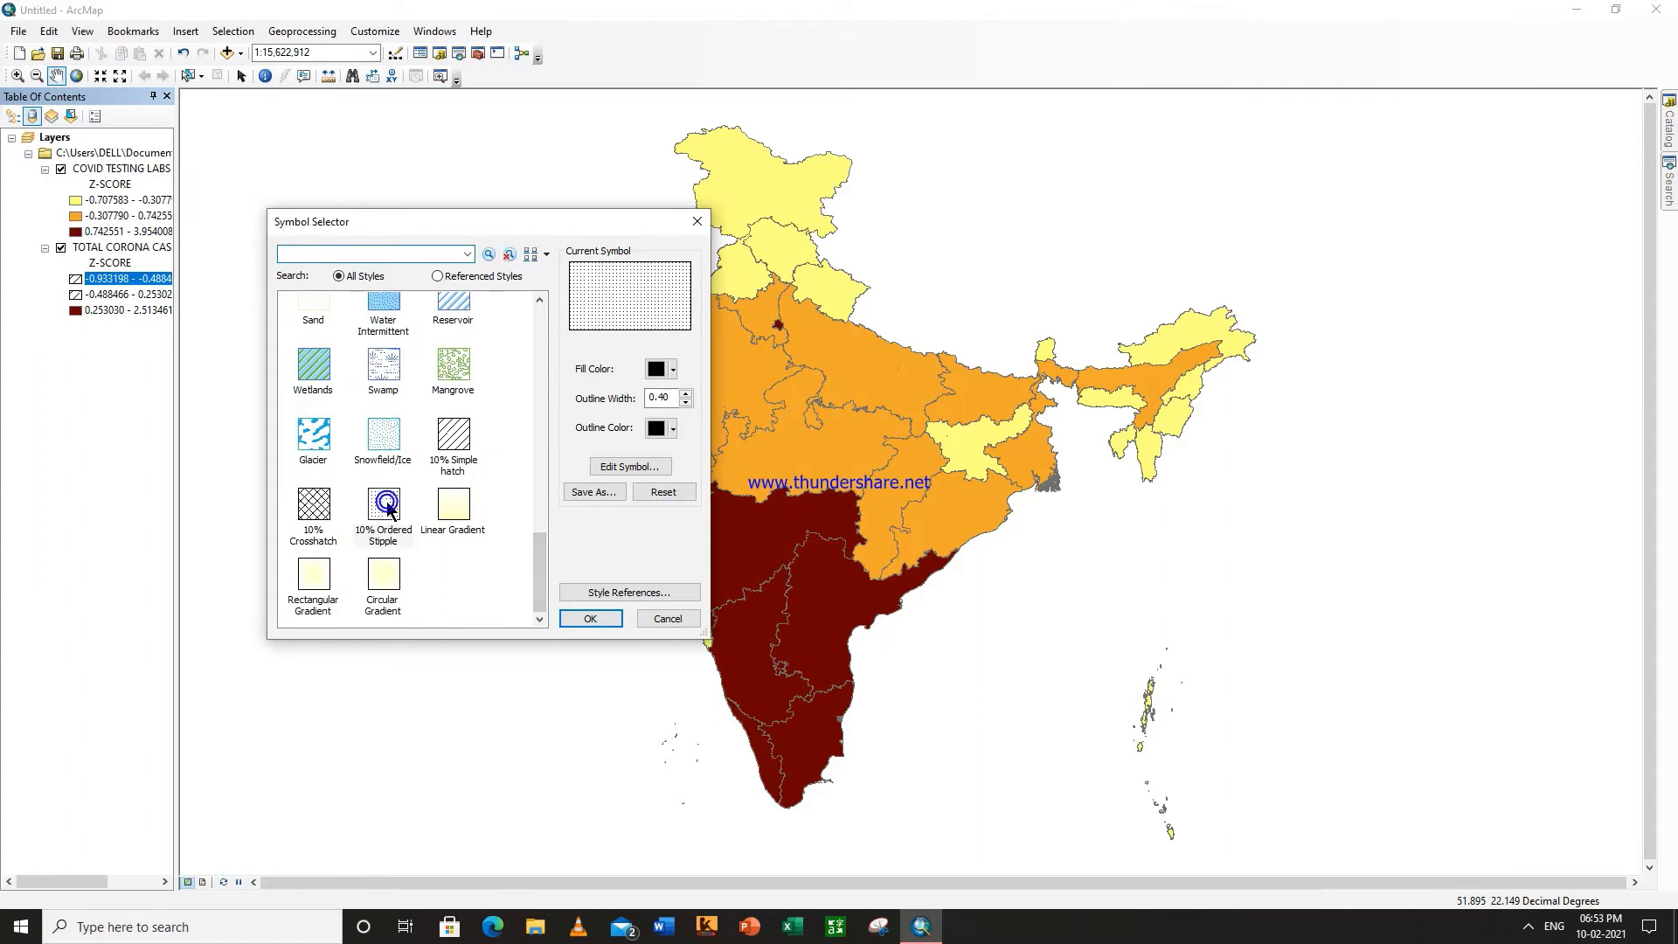
pyautogui.click(591, 619)
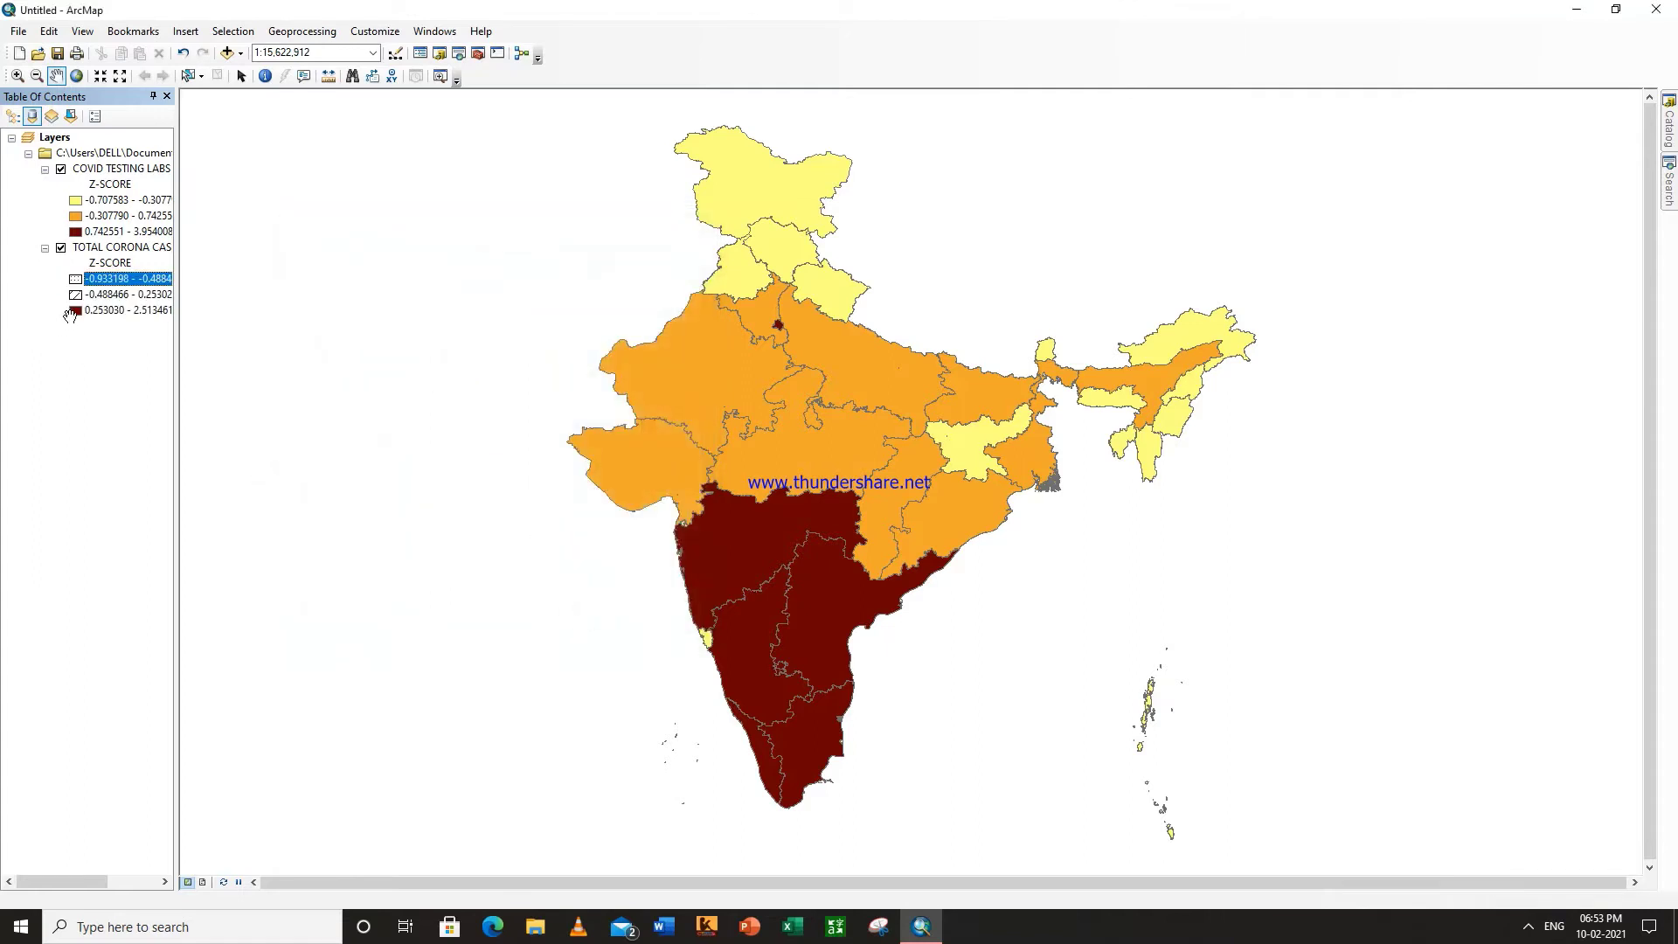
# Step: Apply the 10% Crosshatch symbol to the highest Z-SCORE class of the TOTAL CORONA CASES layer
pyautogui.click(77, 310)
pyautogui.moveTo(538, 364); pyautogui.dragTo(528, 596)
pyautogui.click(313, 524)
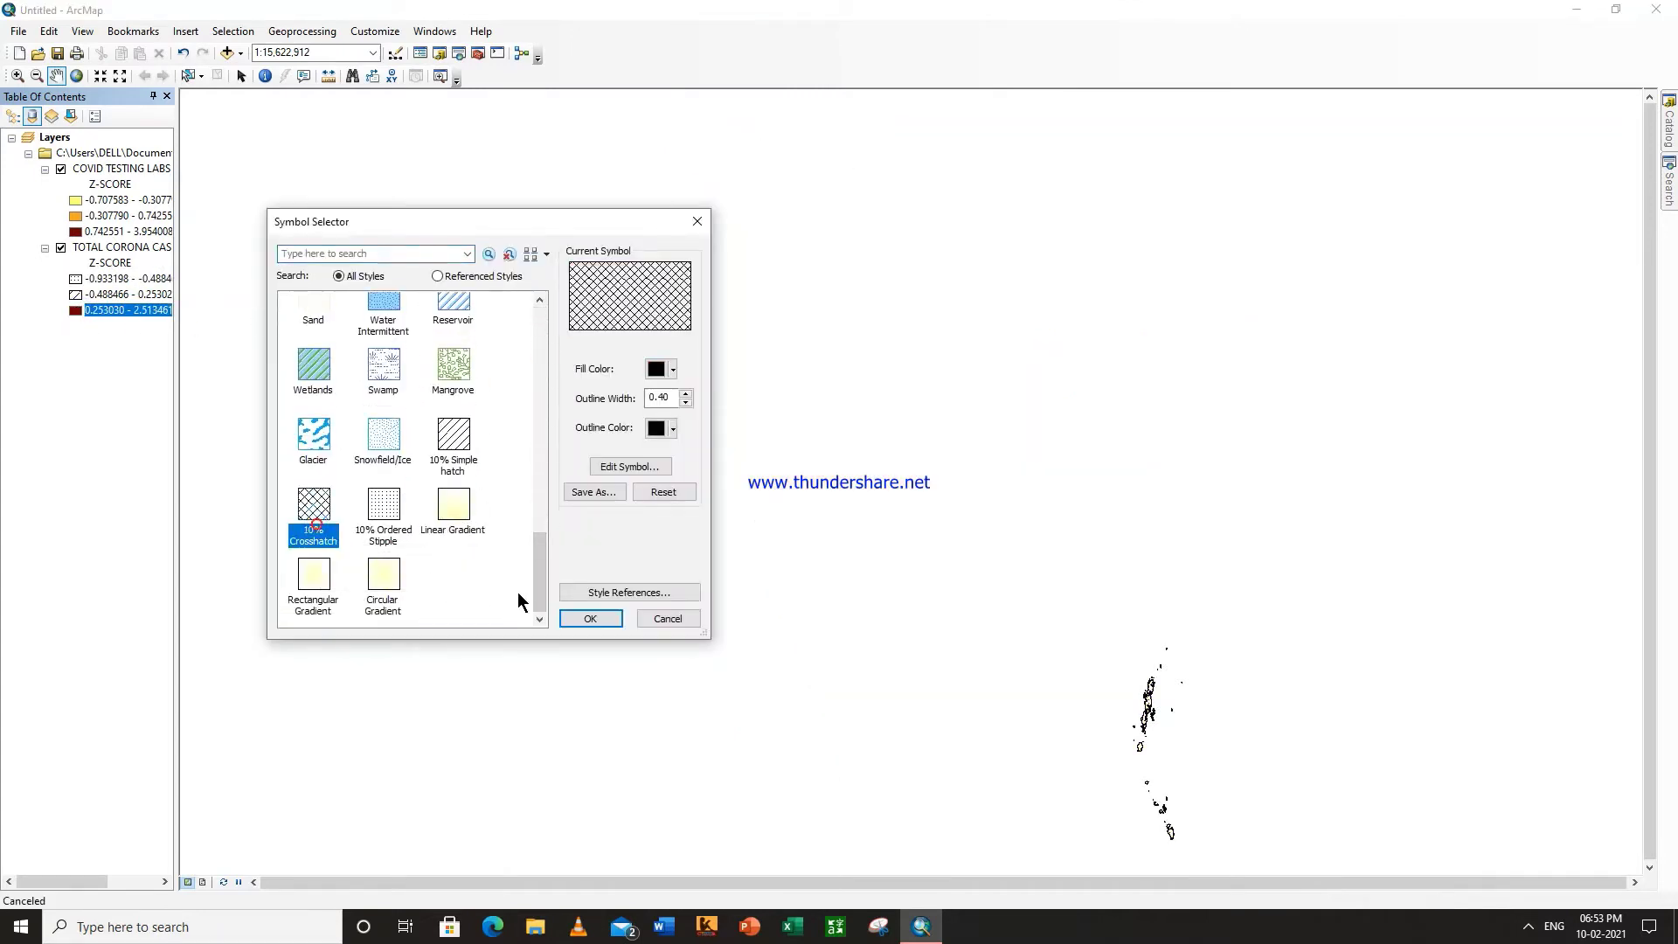
pyautogui.click(577, 618)
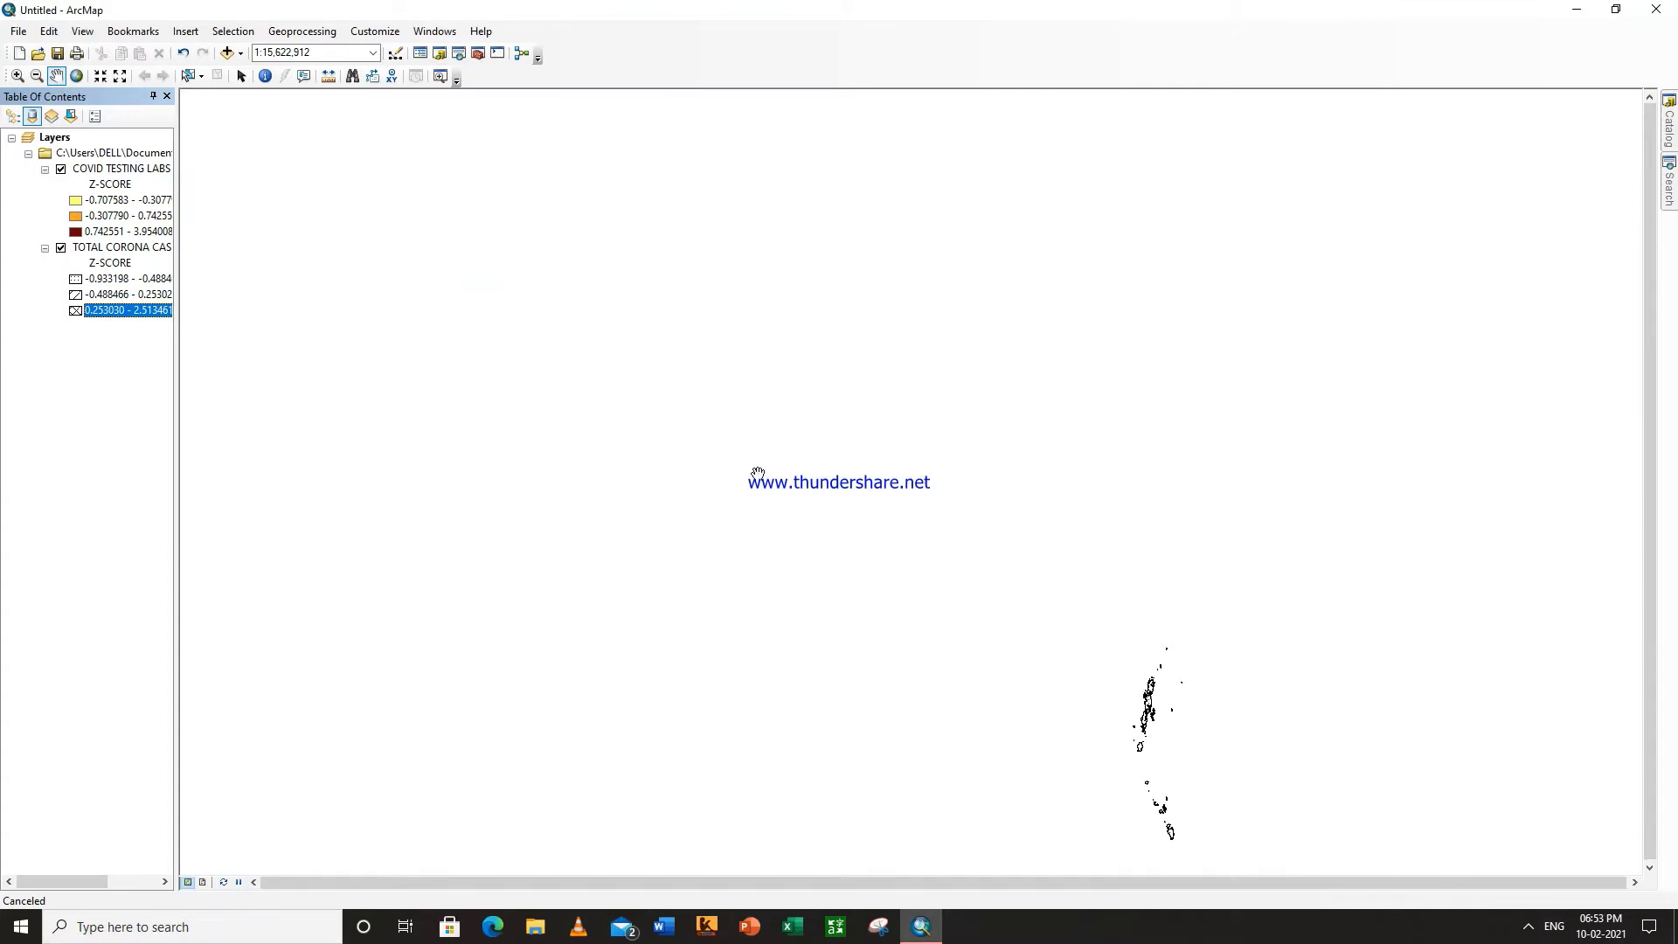
pyautogui.scroll(-1, 758, 475)
pyautogui.scroll(-3, 758, 474)
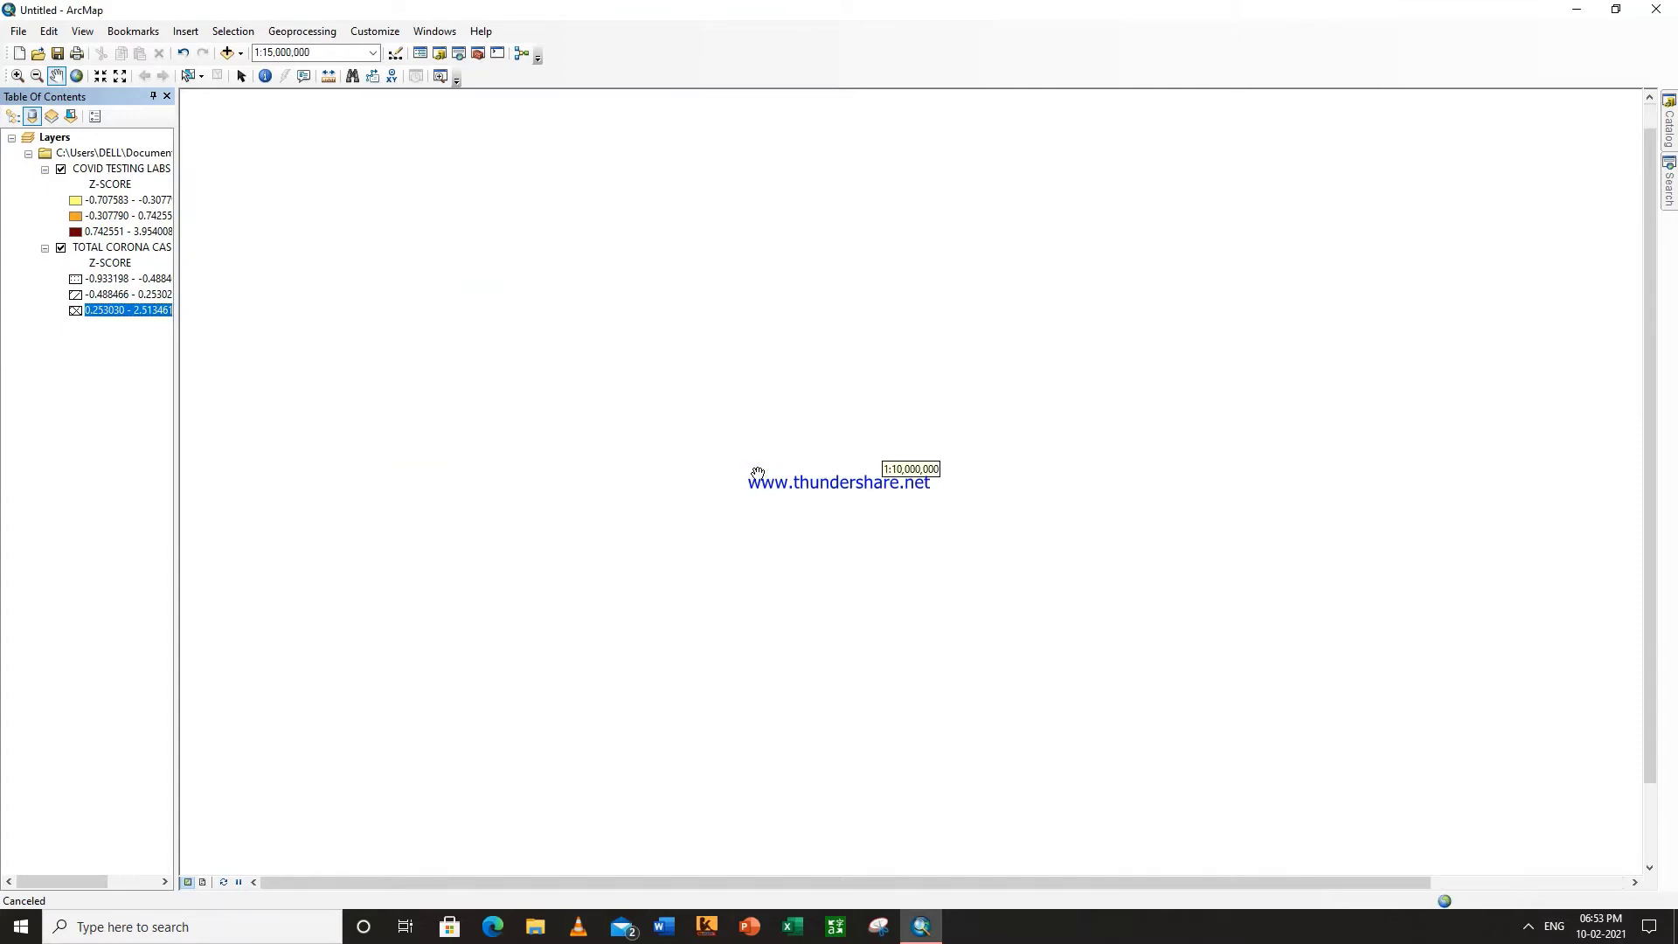
pyautogui.moveTo(1231, 485); pyautogui.dragTo(910, 484)
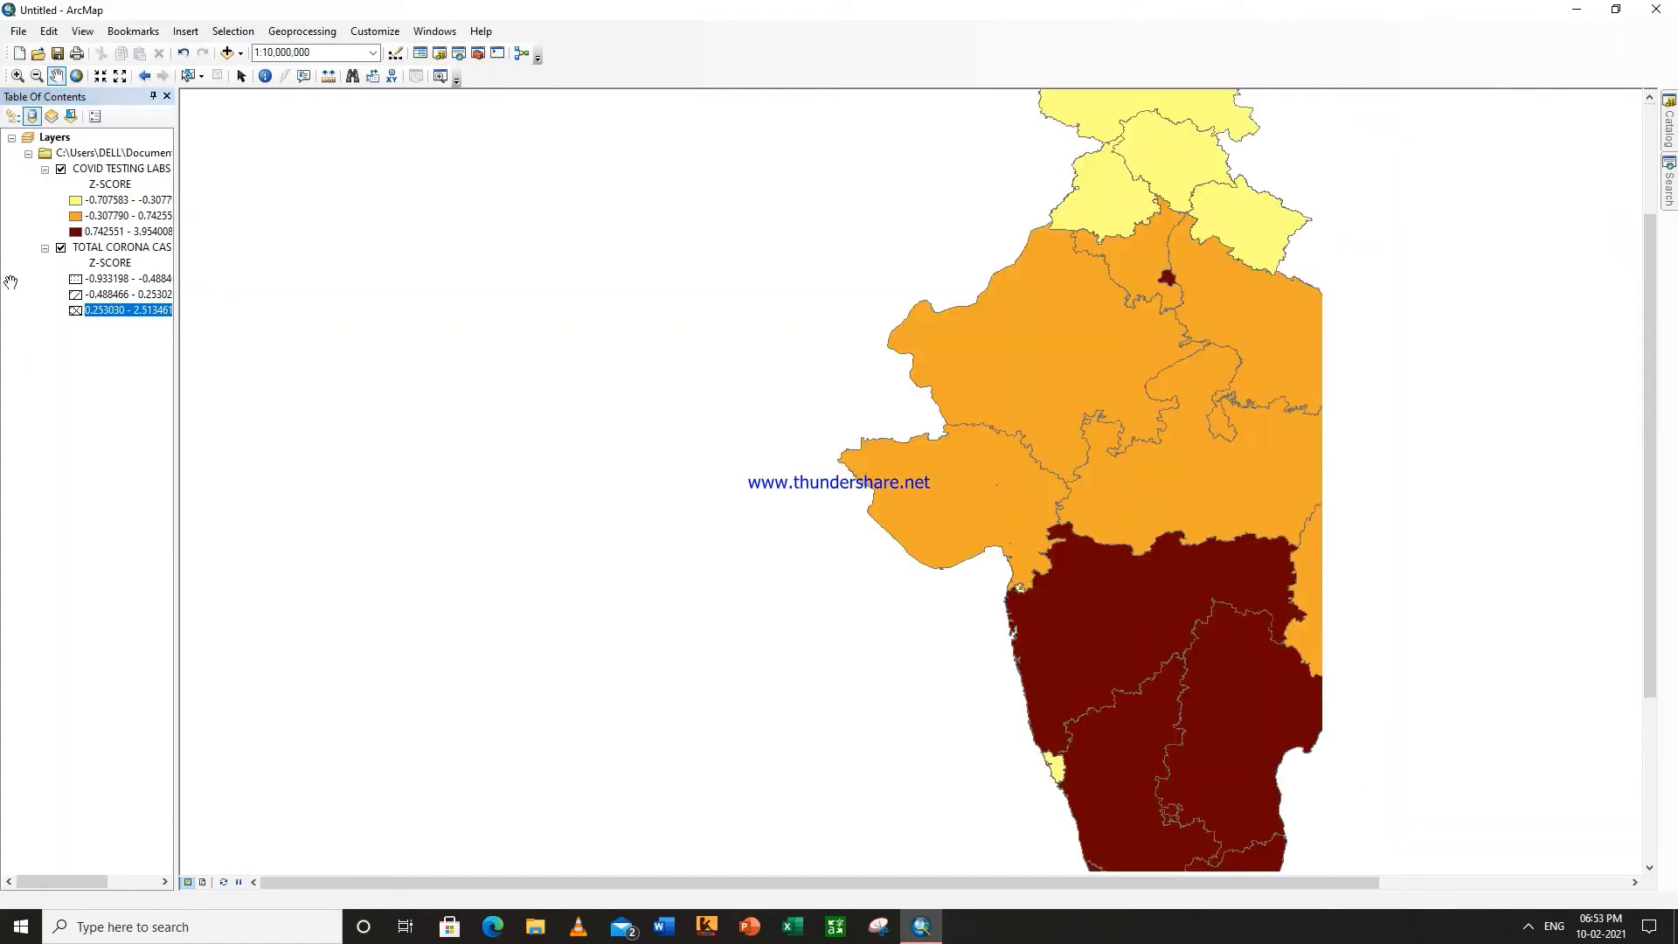
pyautogui.click(79, 77)
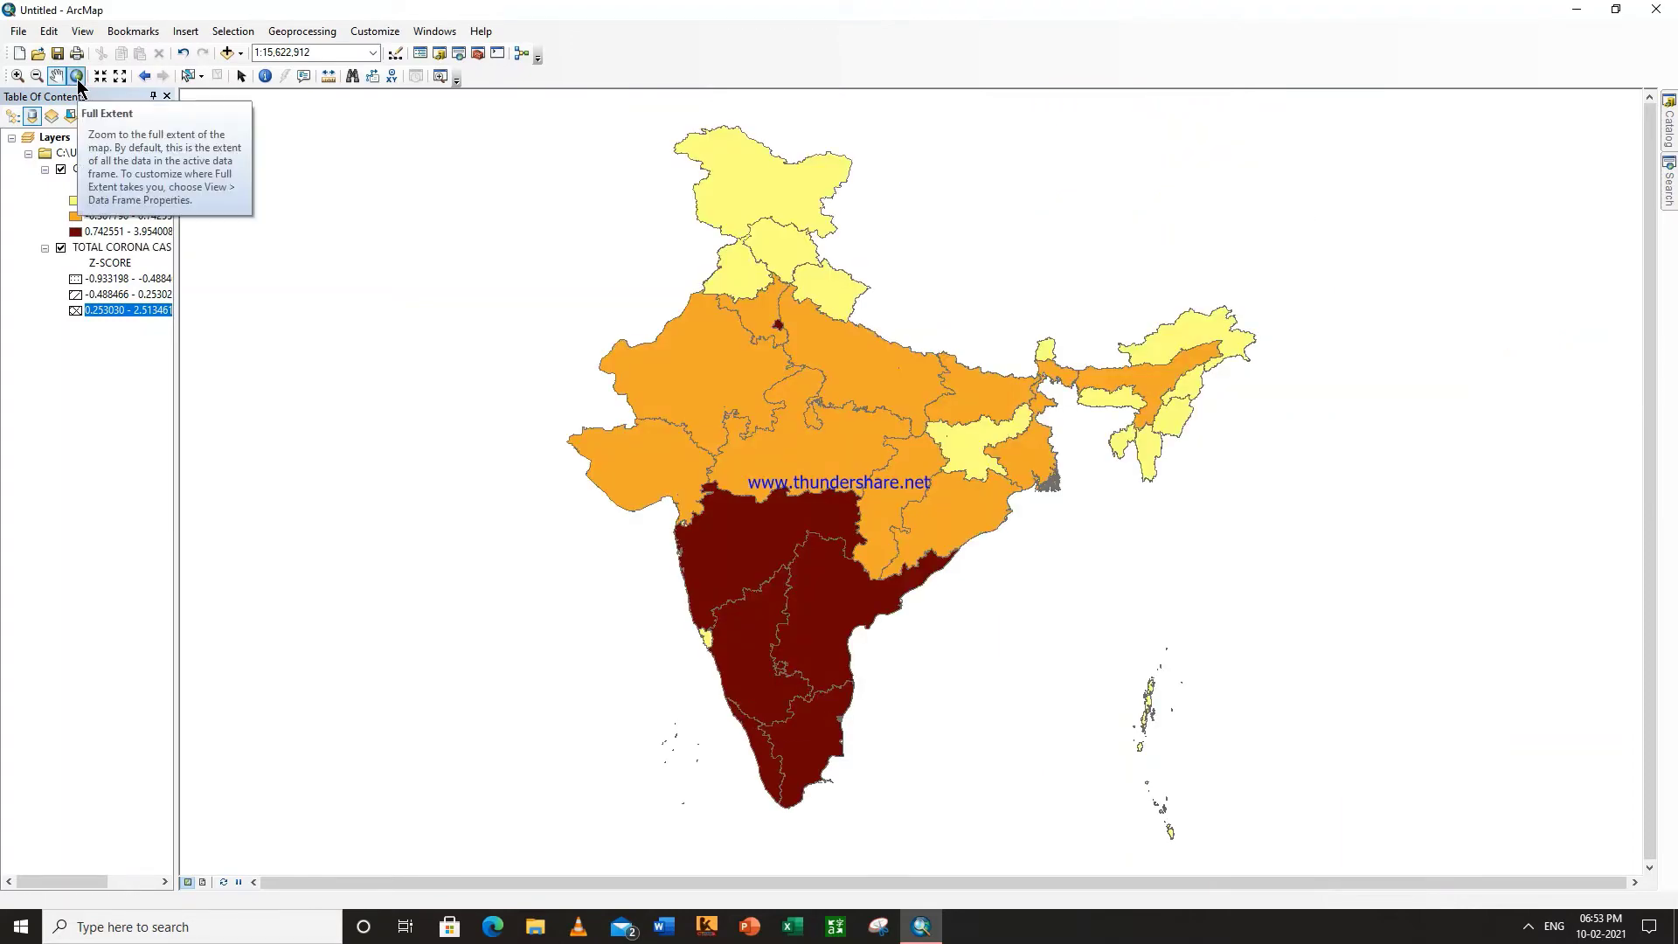
# Step: List the layers by drawing order and move the COVID TESTING LABS layer below TOTAL CORONA CASES
pyautogui.click(12, 116)
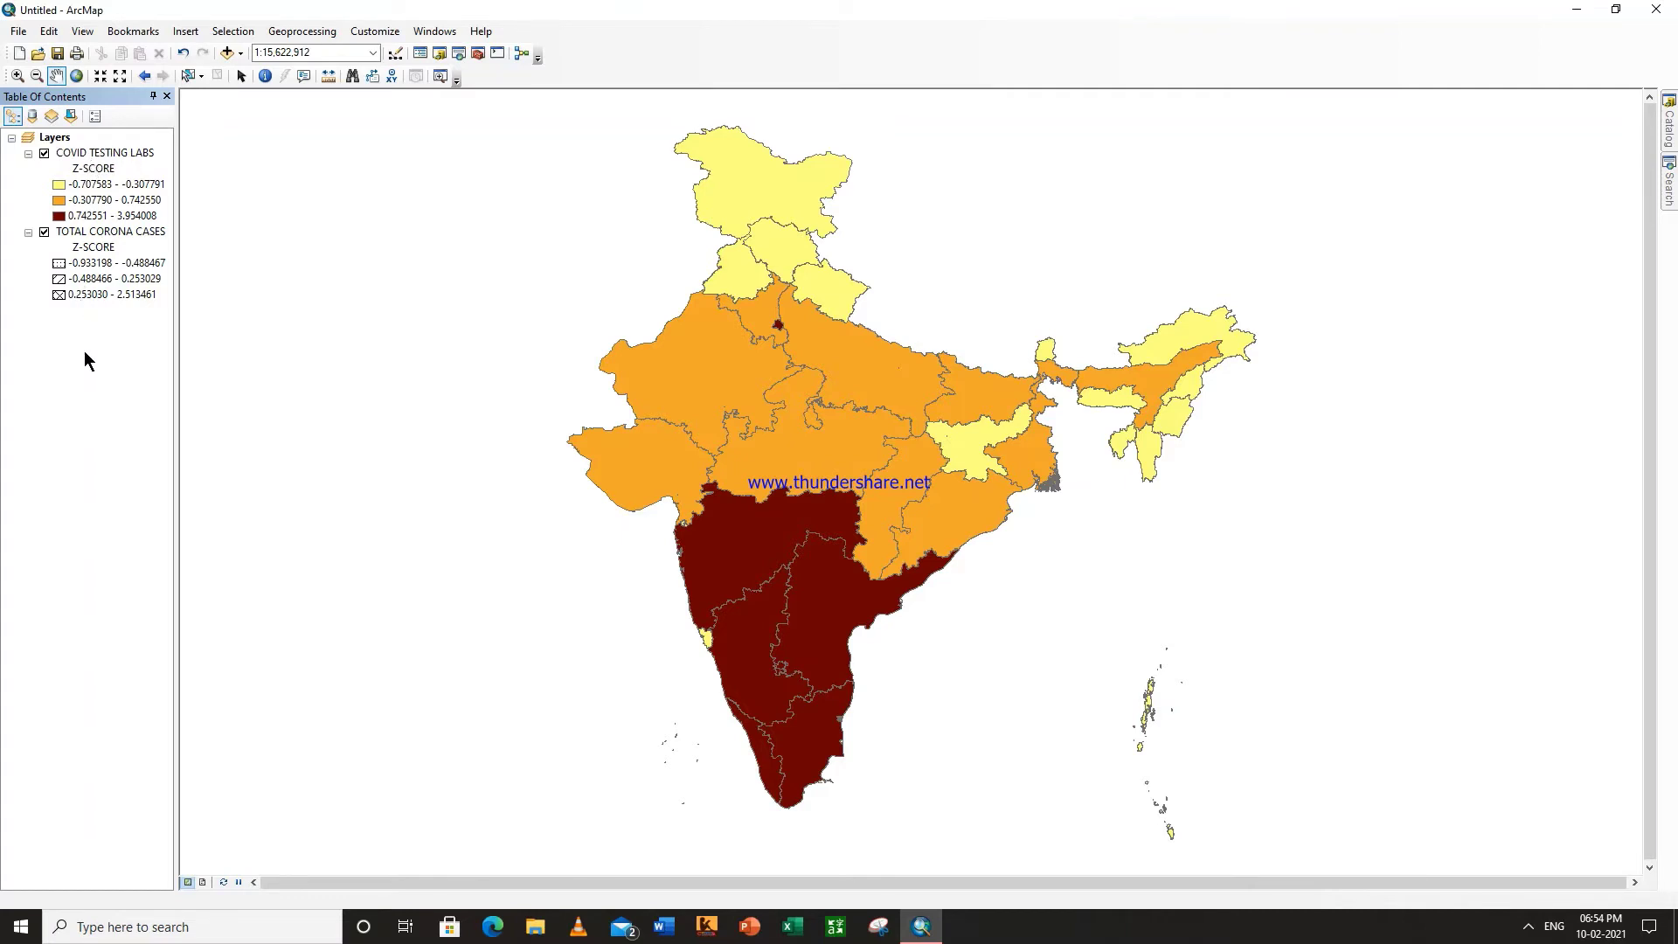
pyautogui.click(76, 154)
pyautogui.moveTo(76, 155); pyautogui.dragTo(73, 341)
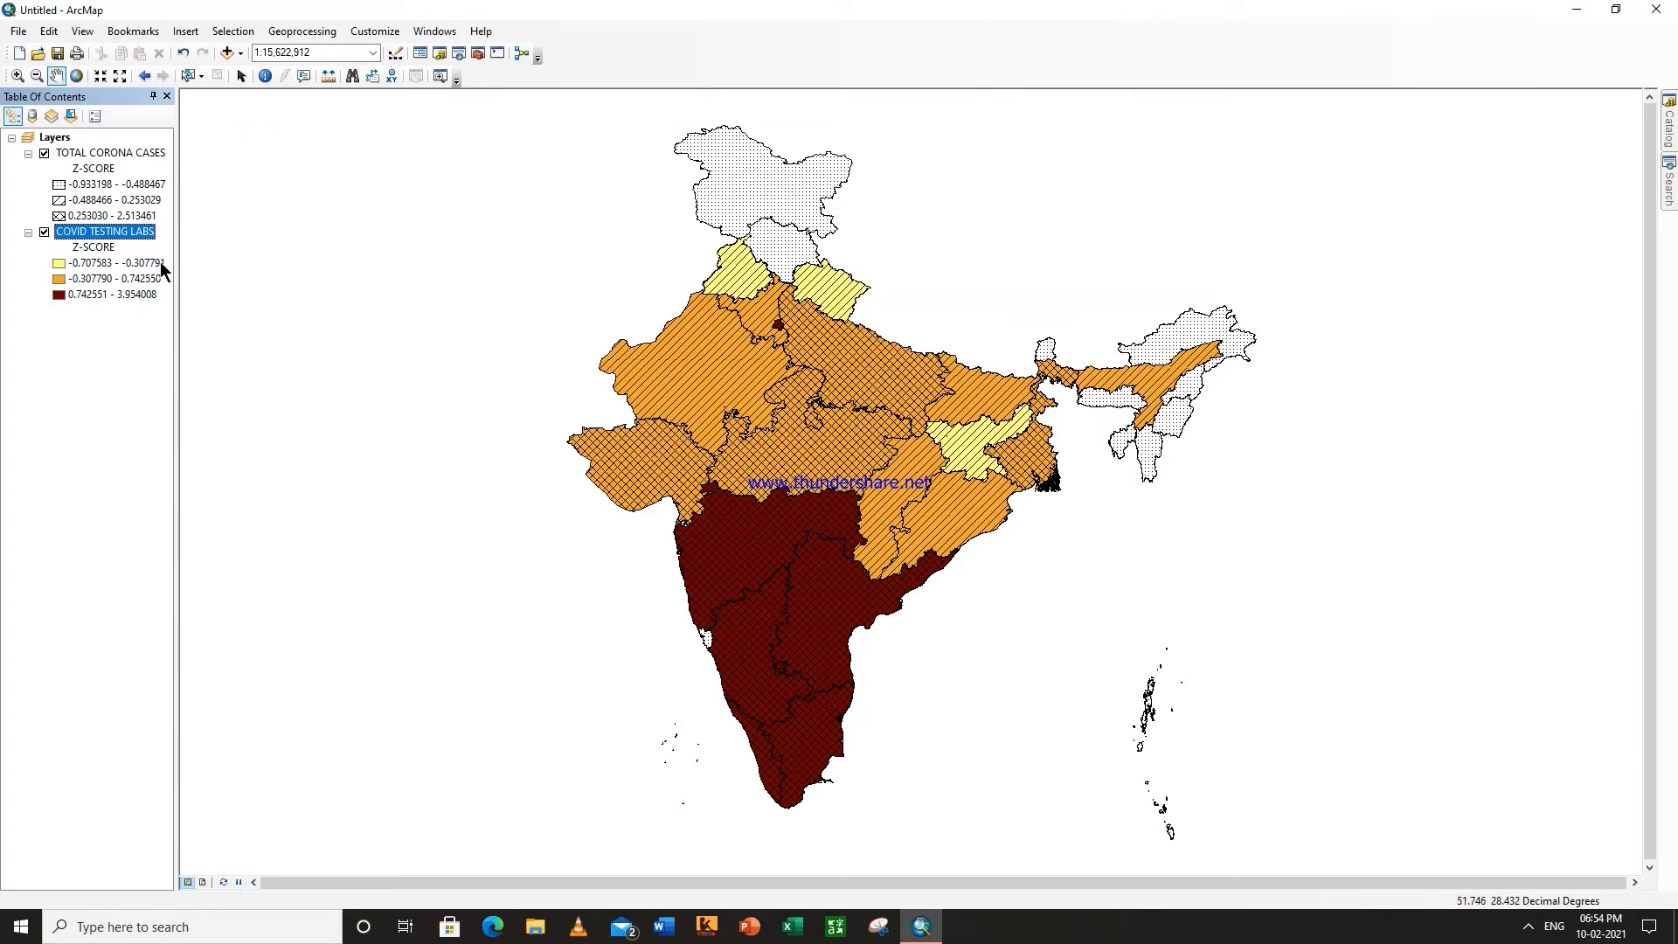
# Step: Set the background color of the lowest TOTAL CORONA CASES class's stipple symbol to No Color
pyautogui.rightClick(60, 266)
pyautogui.click(253, 210)
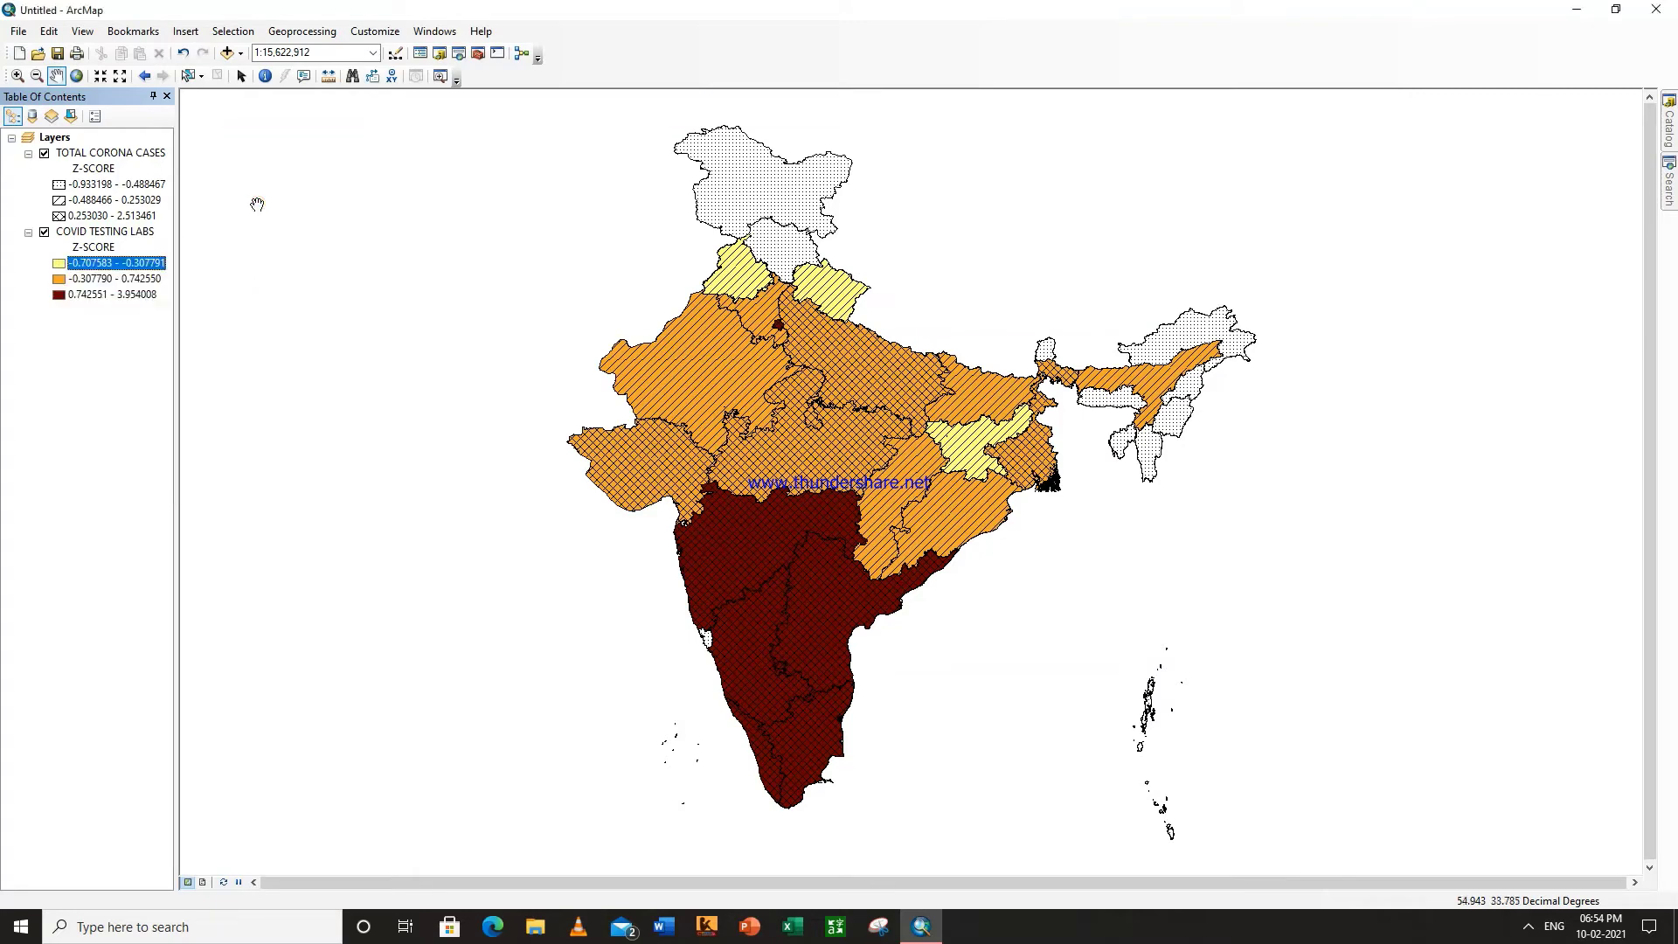
pyautogui.doubleClick(60, 184)
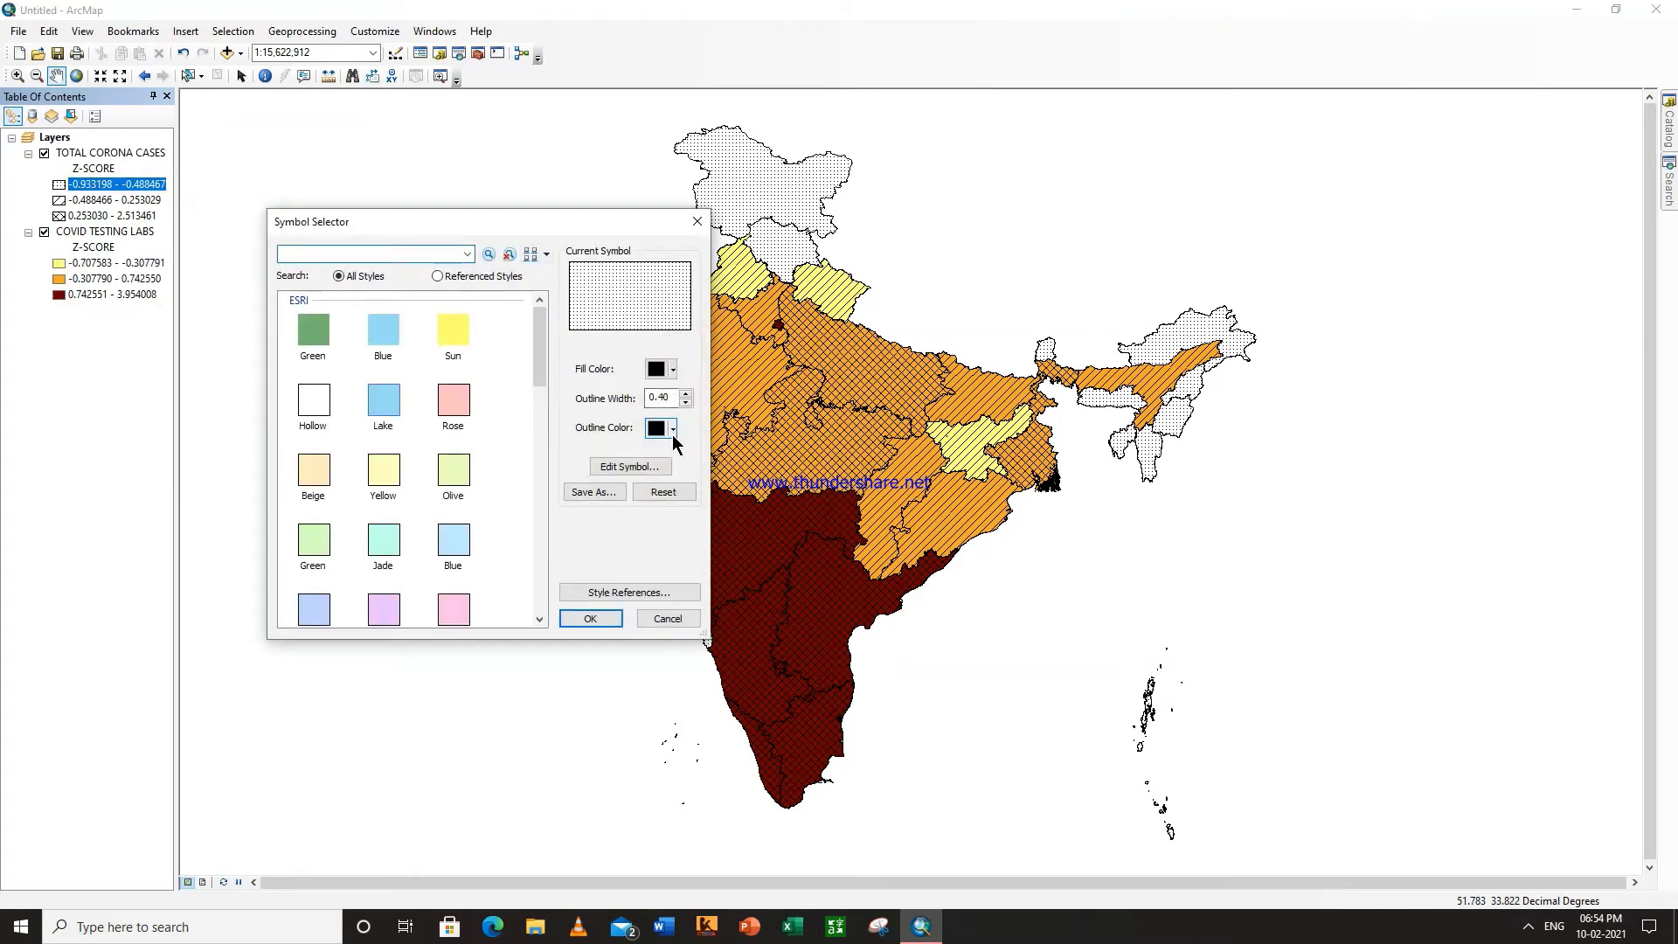
pyautogui.click(633, 468)
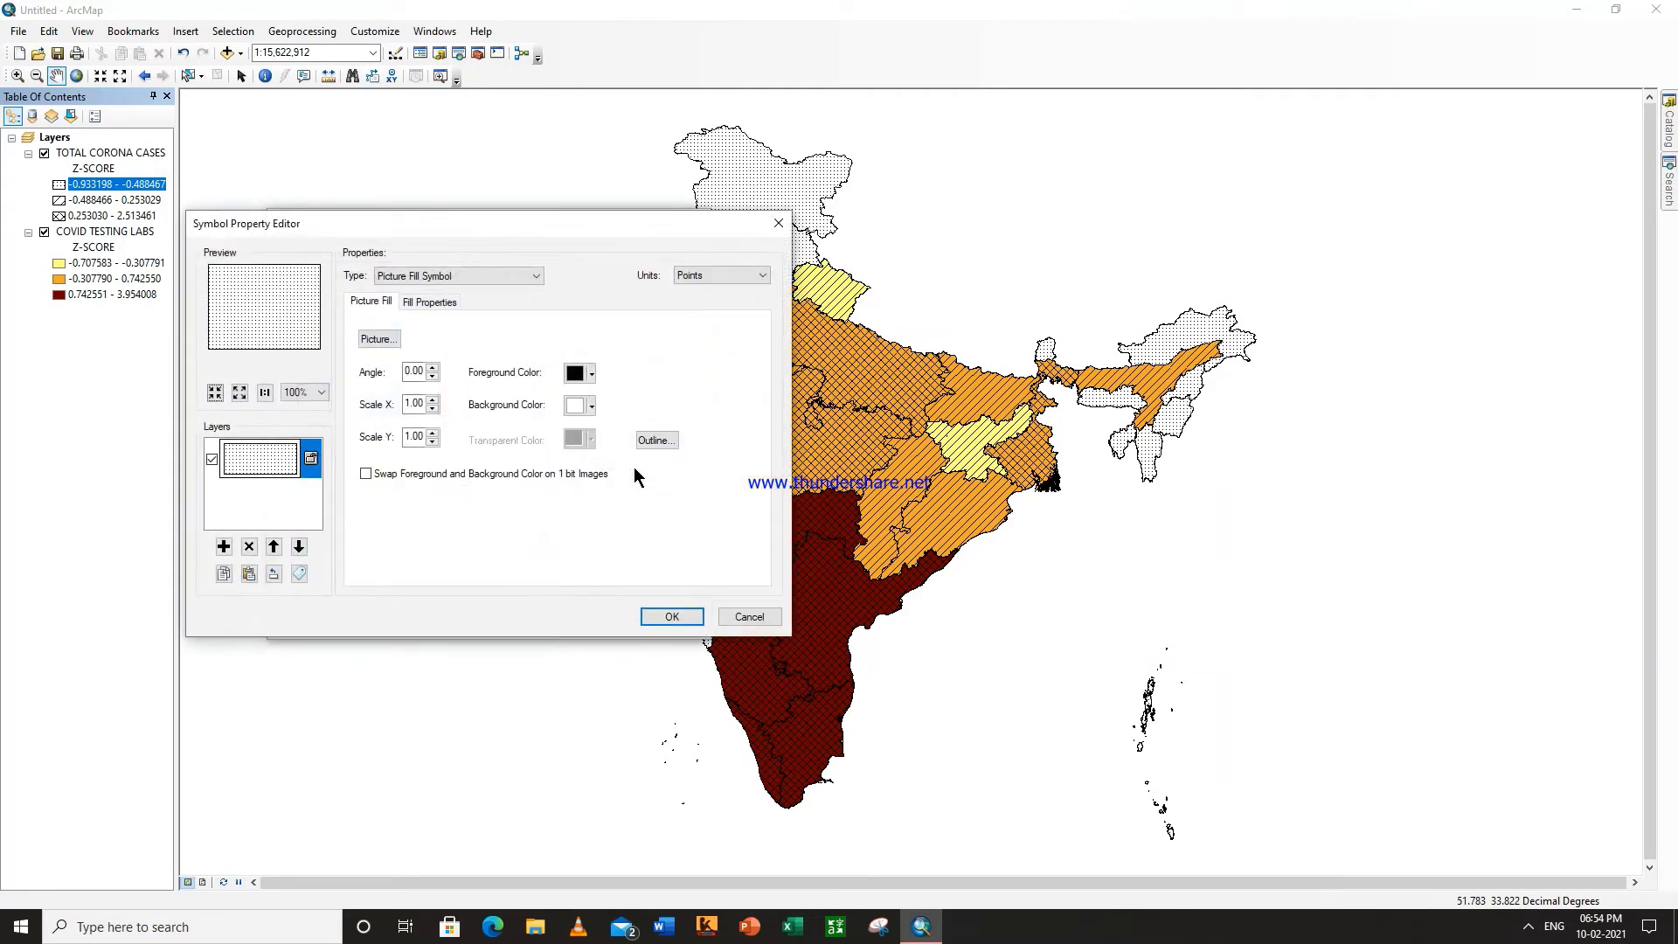
pyautogui.click(591, 405)
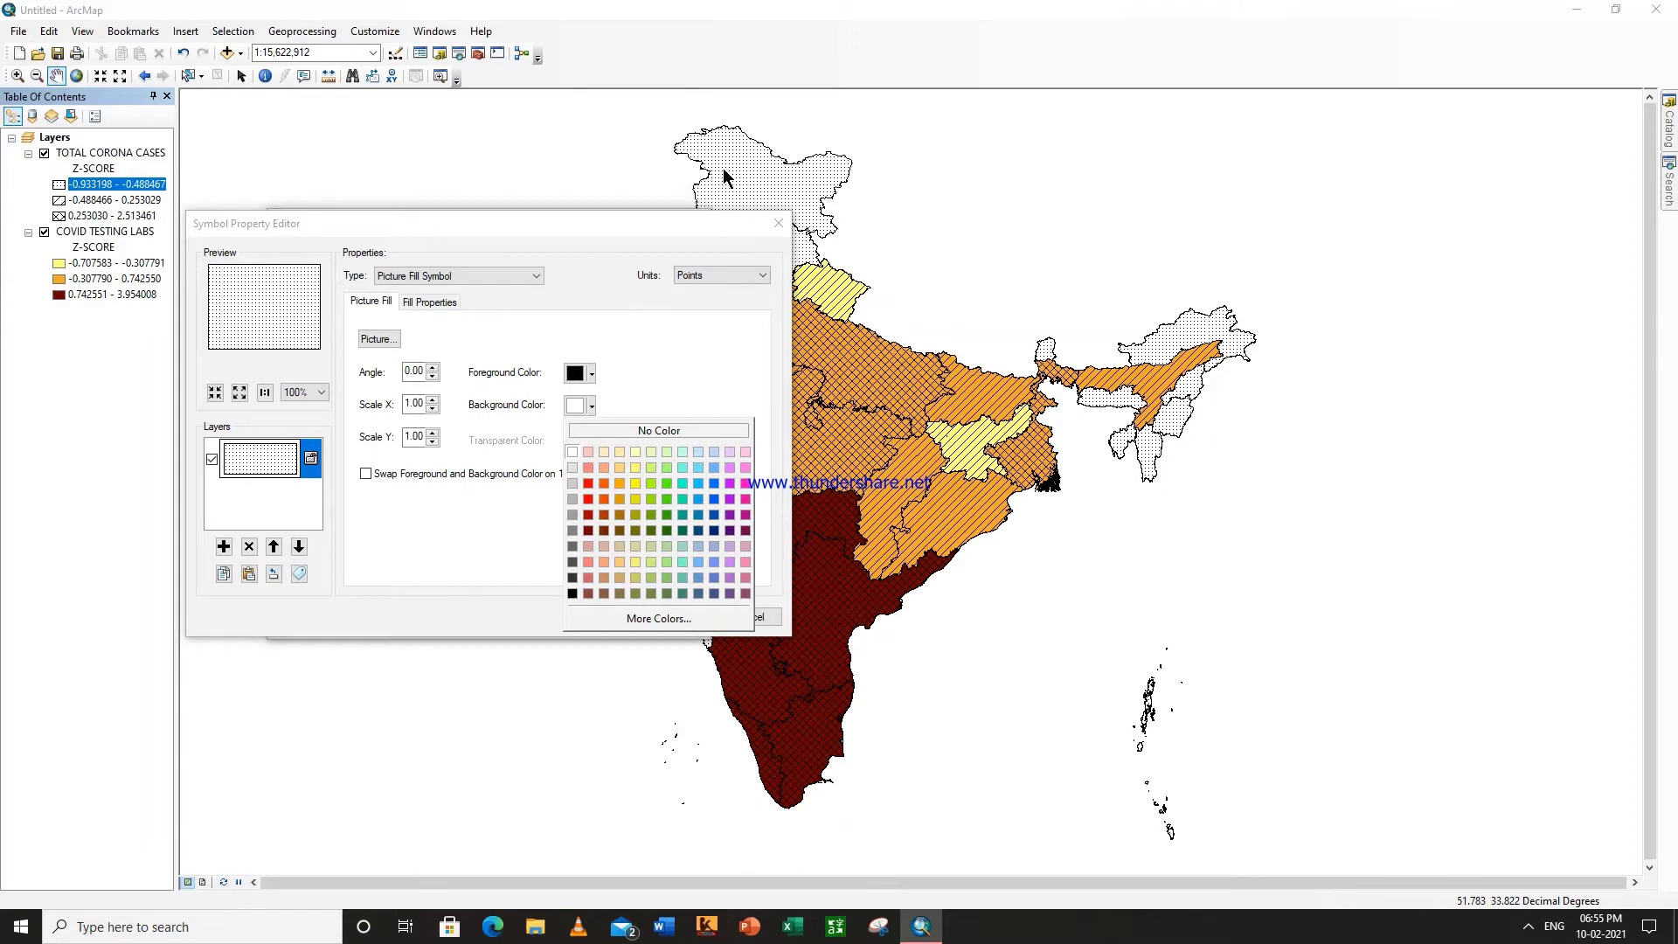
pyautogui.click(668, 431)
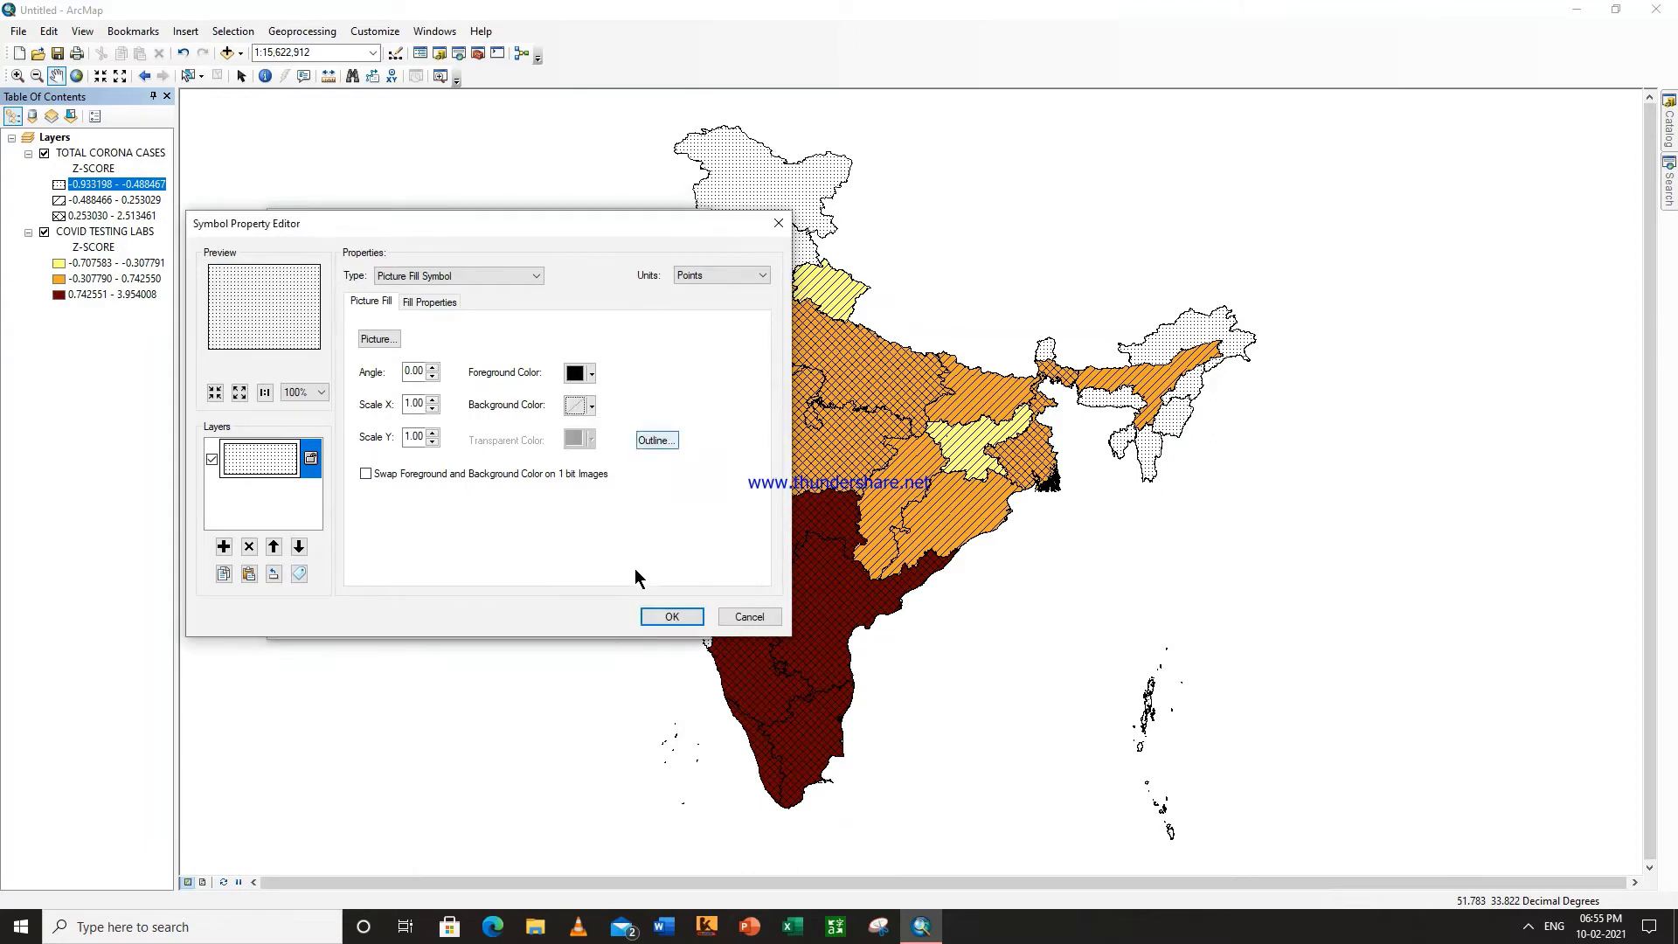
pyautogui.click(654, 616)
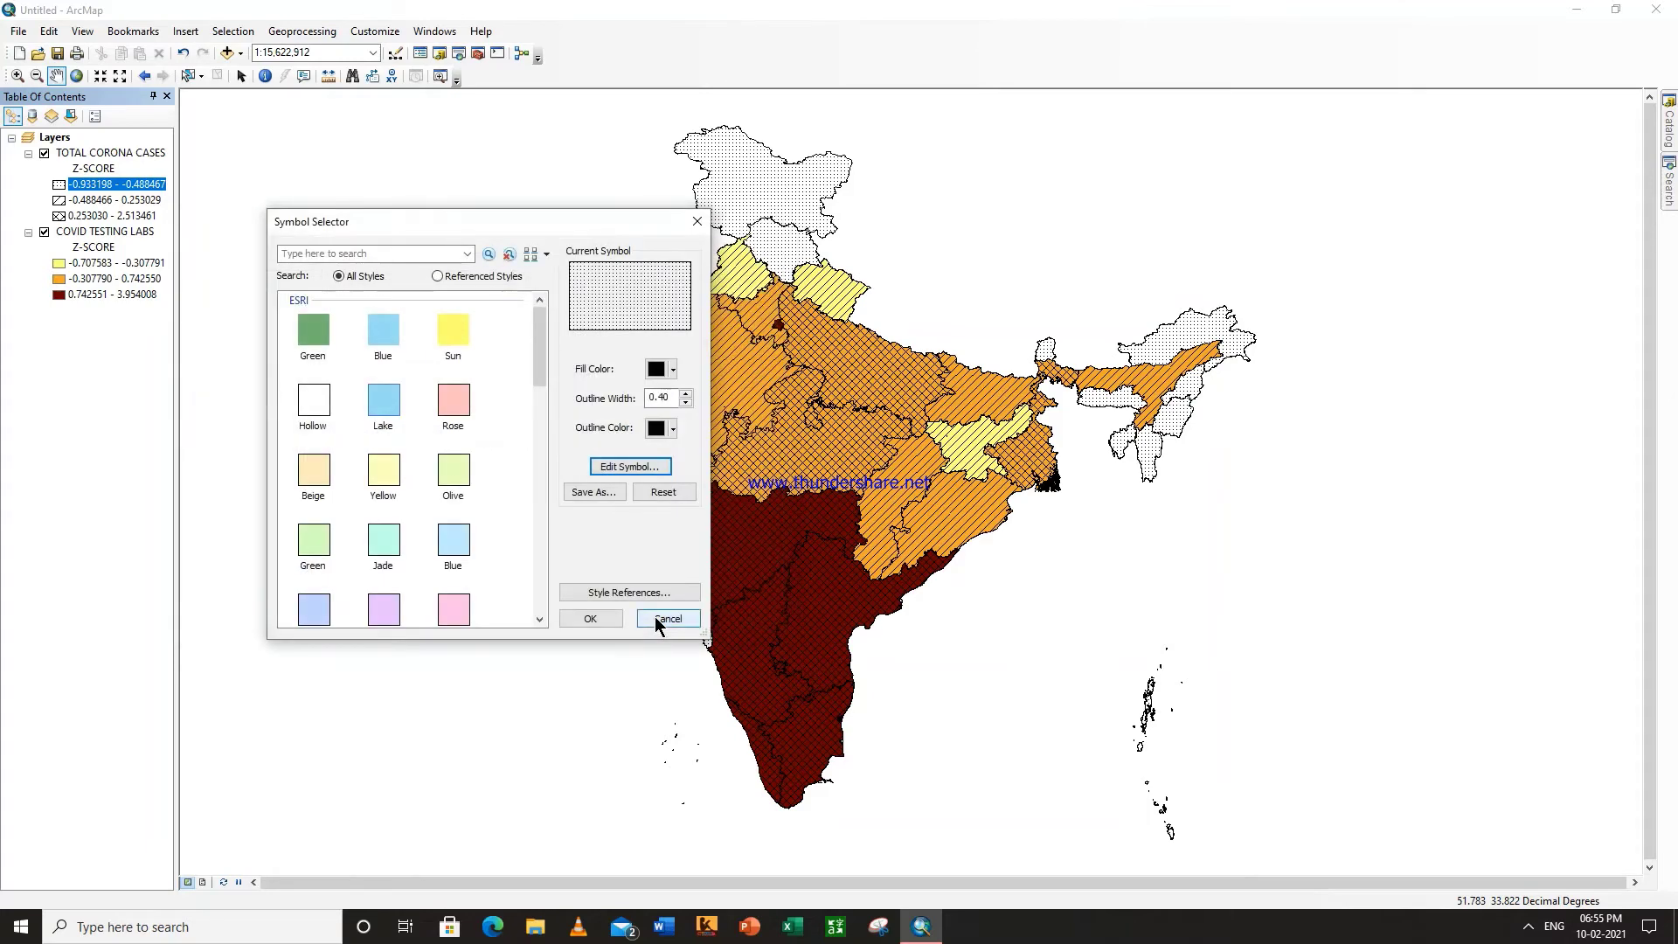
pyautogui.click(604, 618)
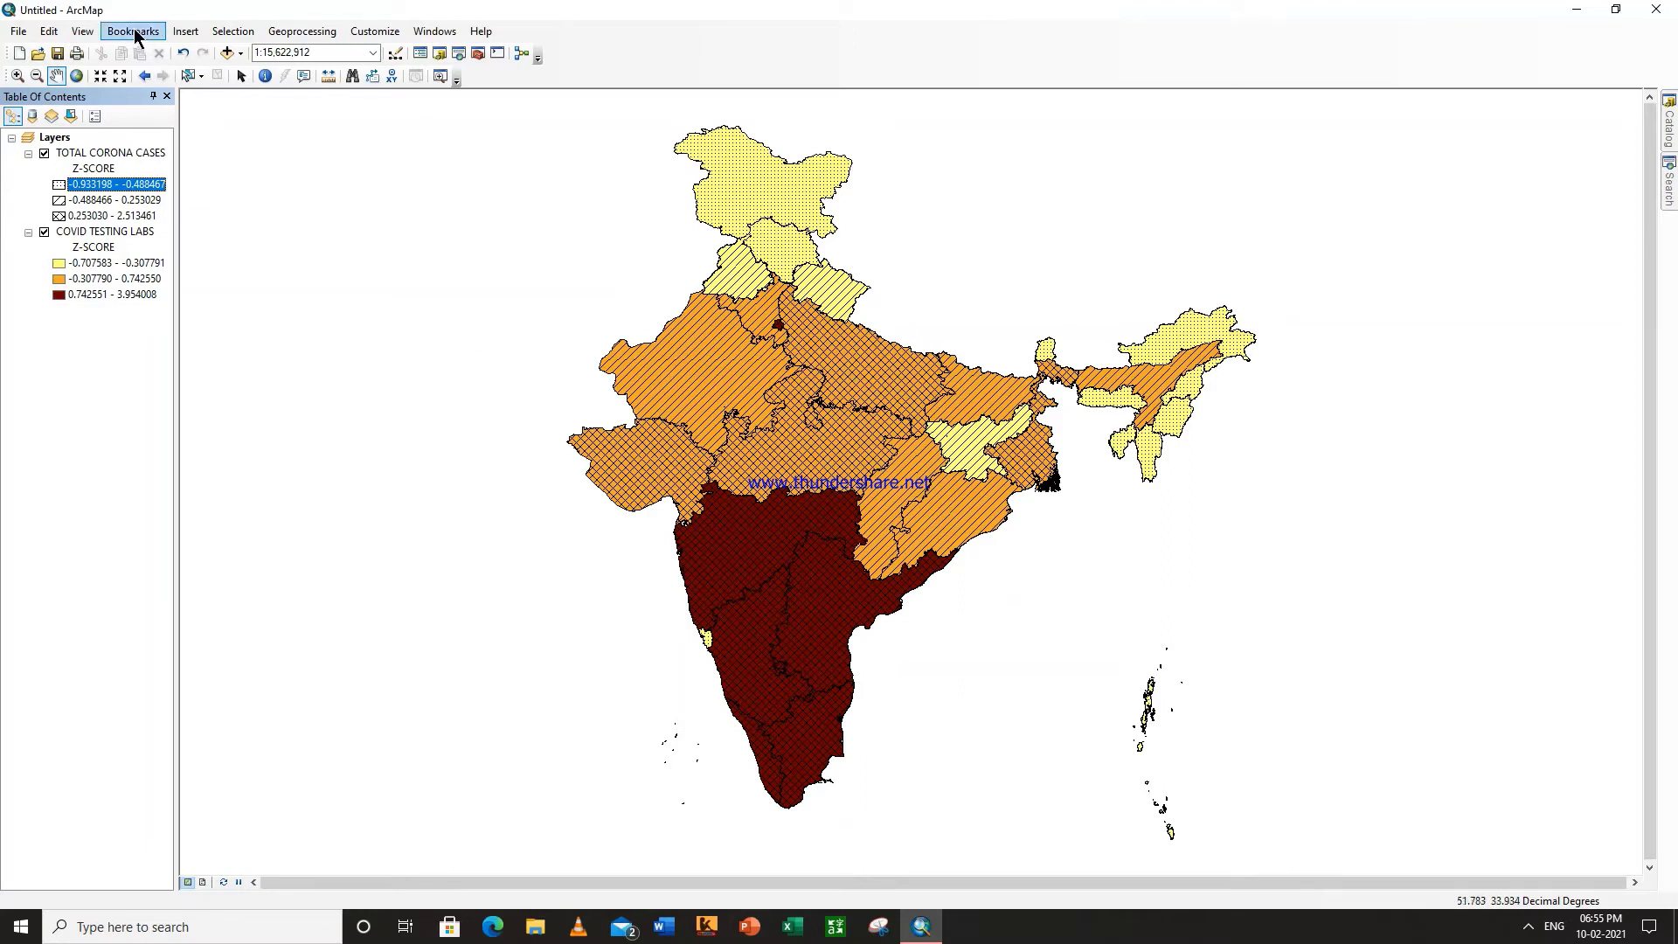
# Step: Switch the map display to Layout View
pyautogui.click(182, 32)
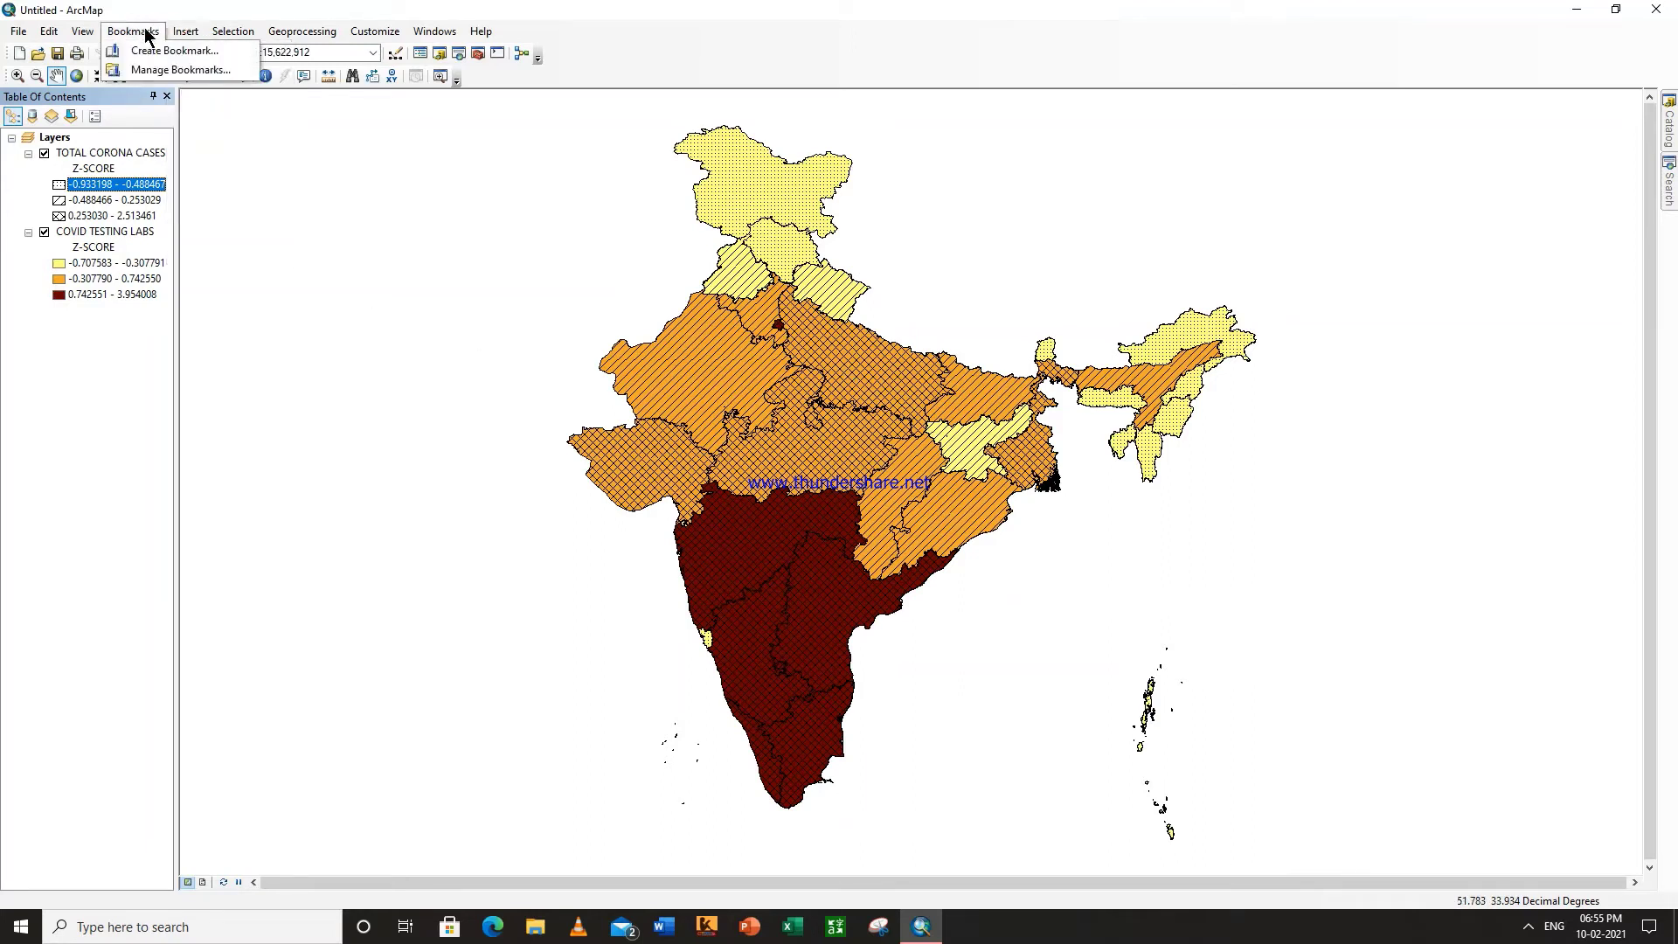
pyautogui.moveTo(82, 31)
pyautogui.click(105, 70)
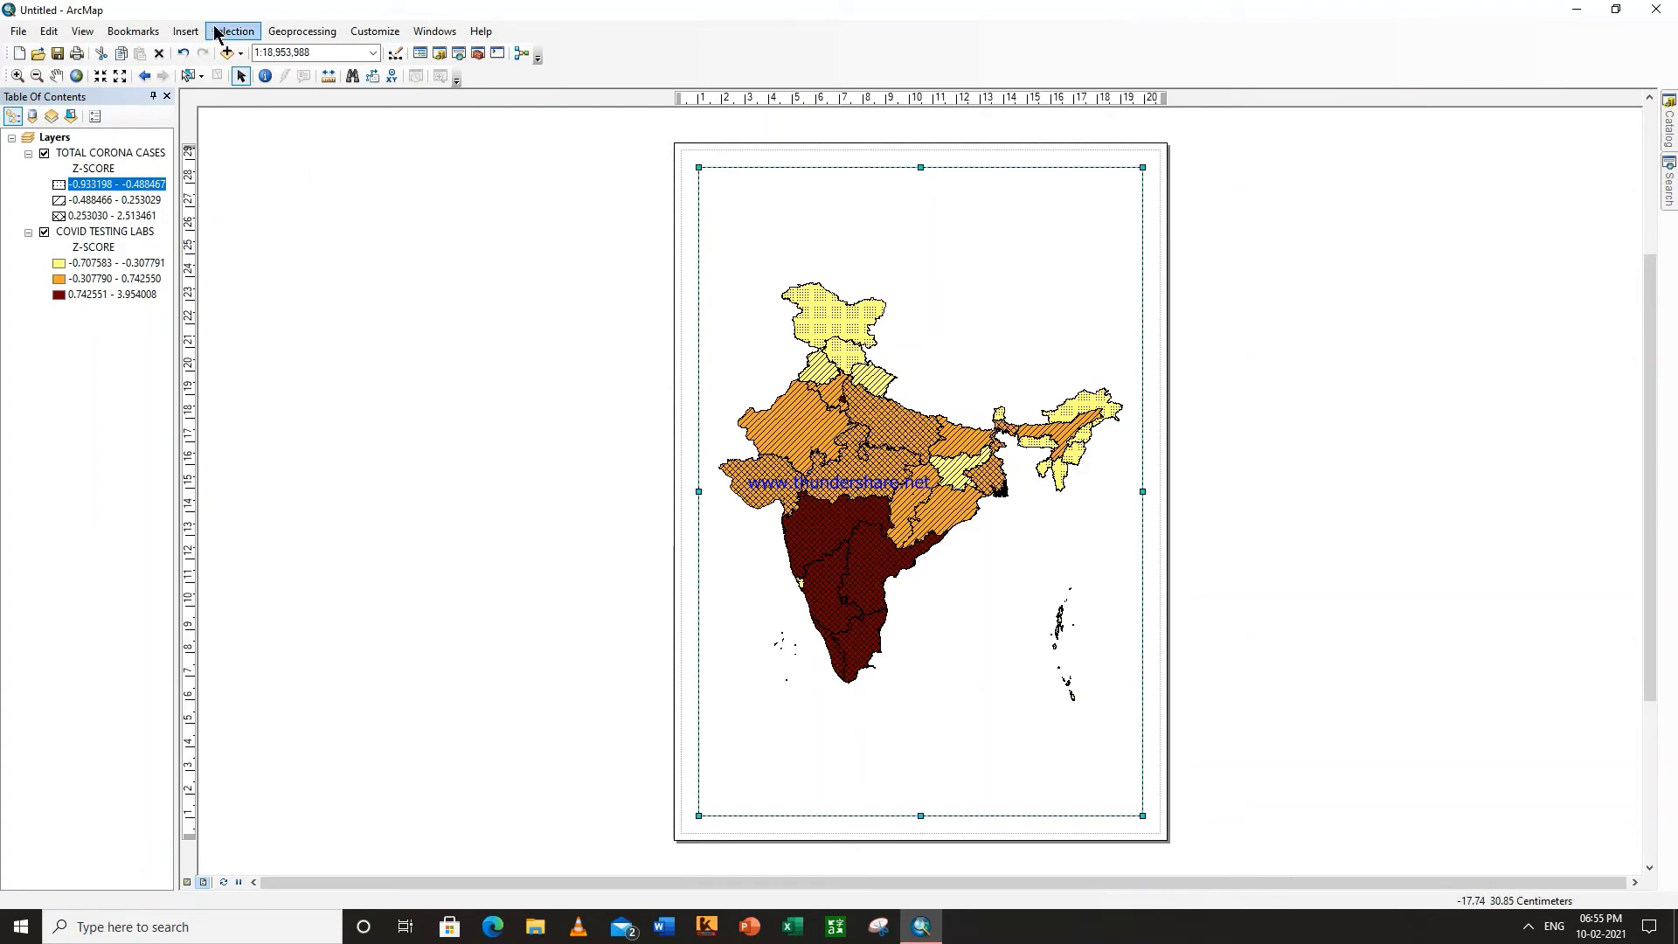
# Step: Insert a one-column legend for both layers with the default settings and place it in the lower-right part of the map page
pyautogui.click(186, 31)
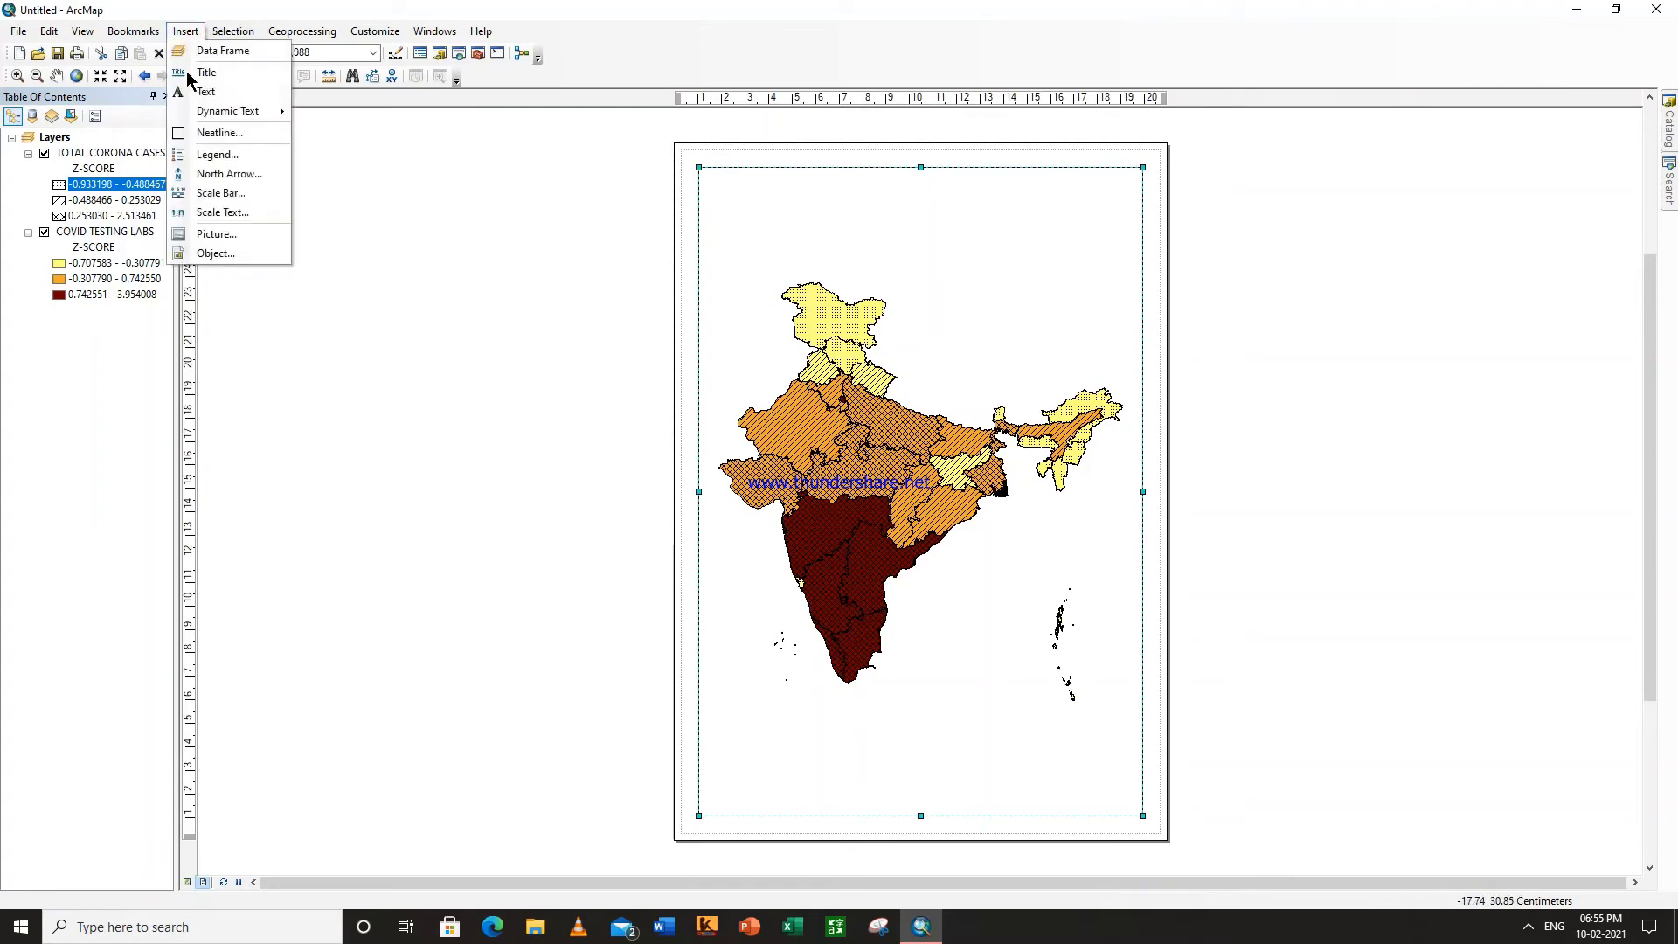
pyautogui.click(218, 155)
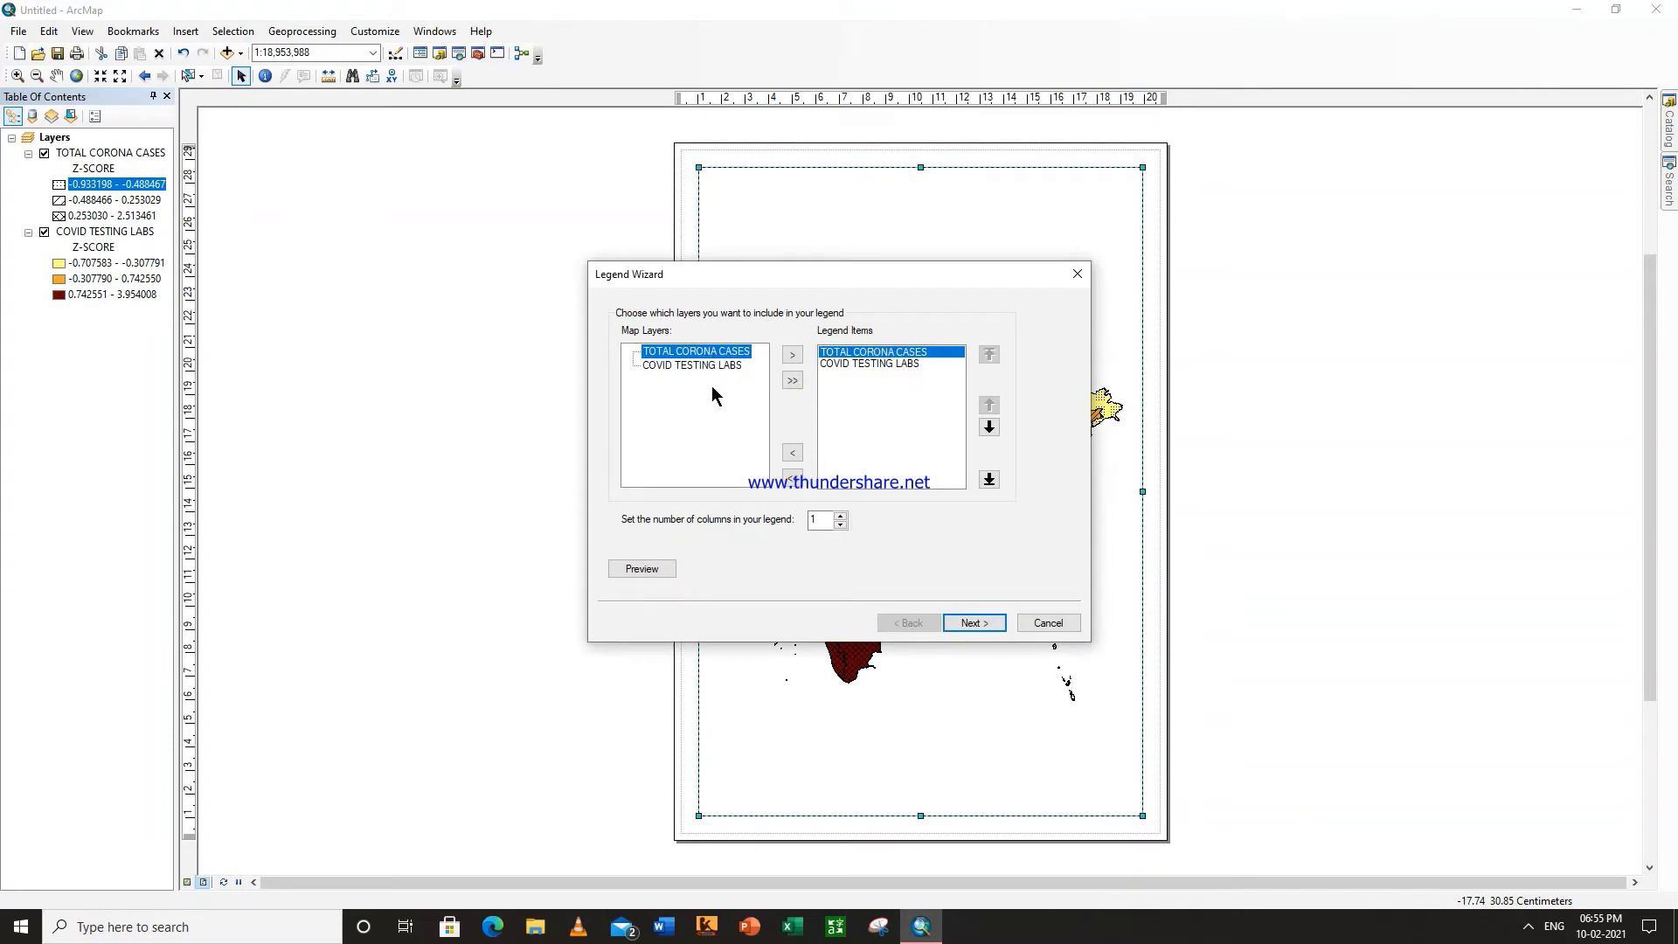
pyautogui.click(983, 624)
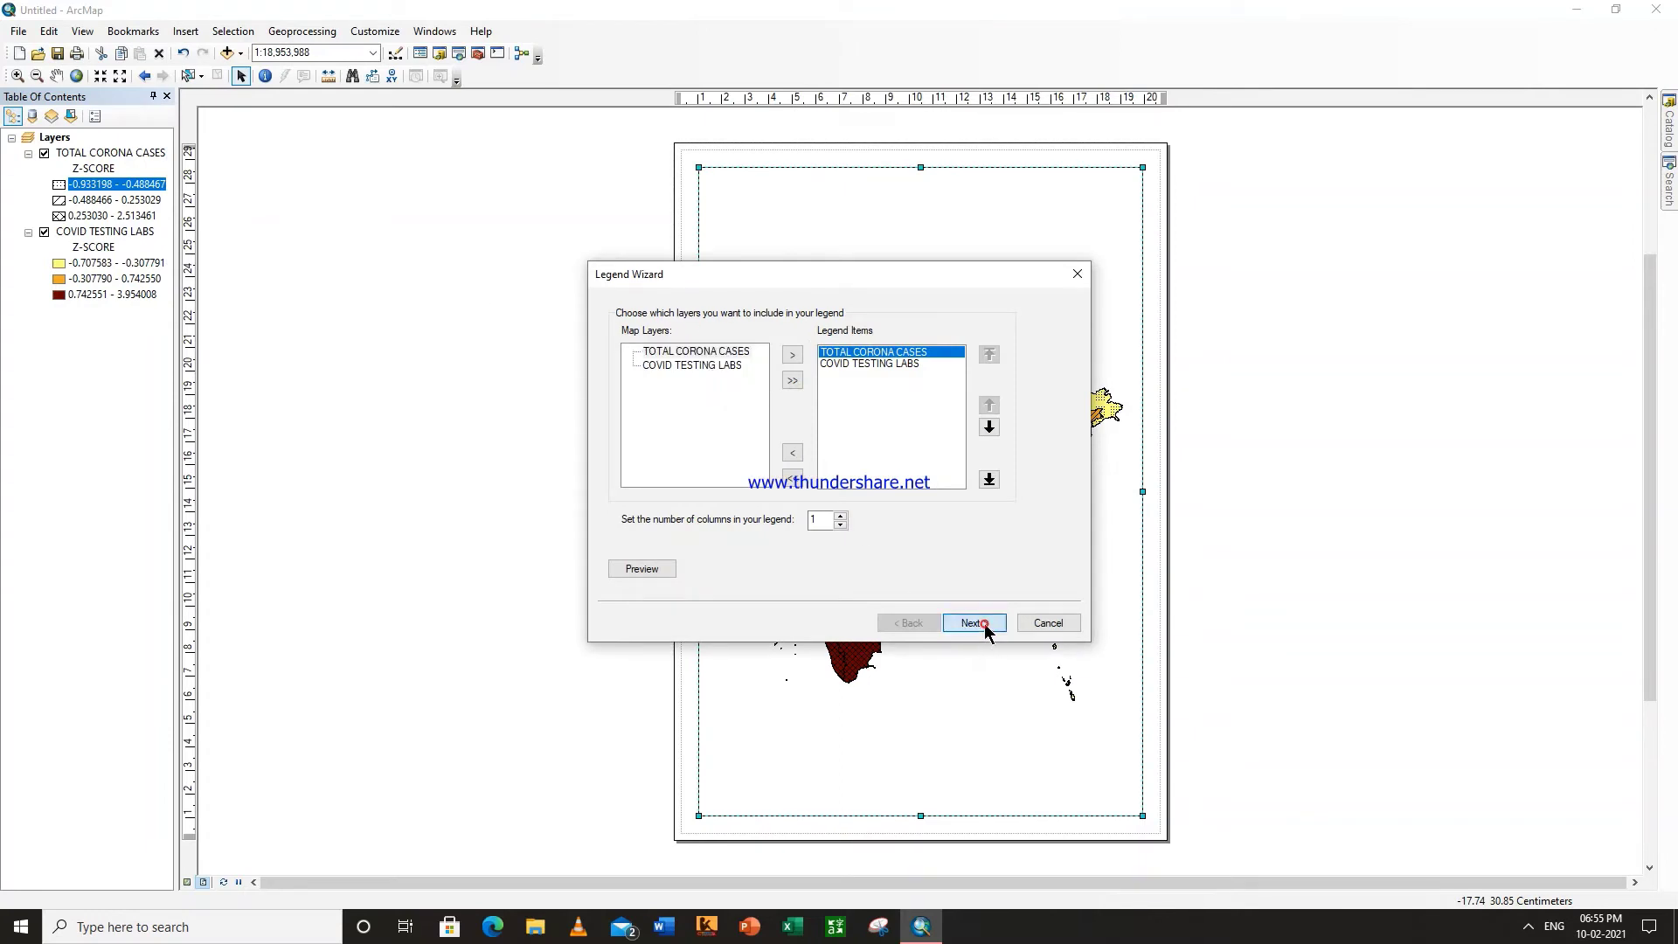
pyautogui.click(972, 623)
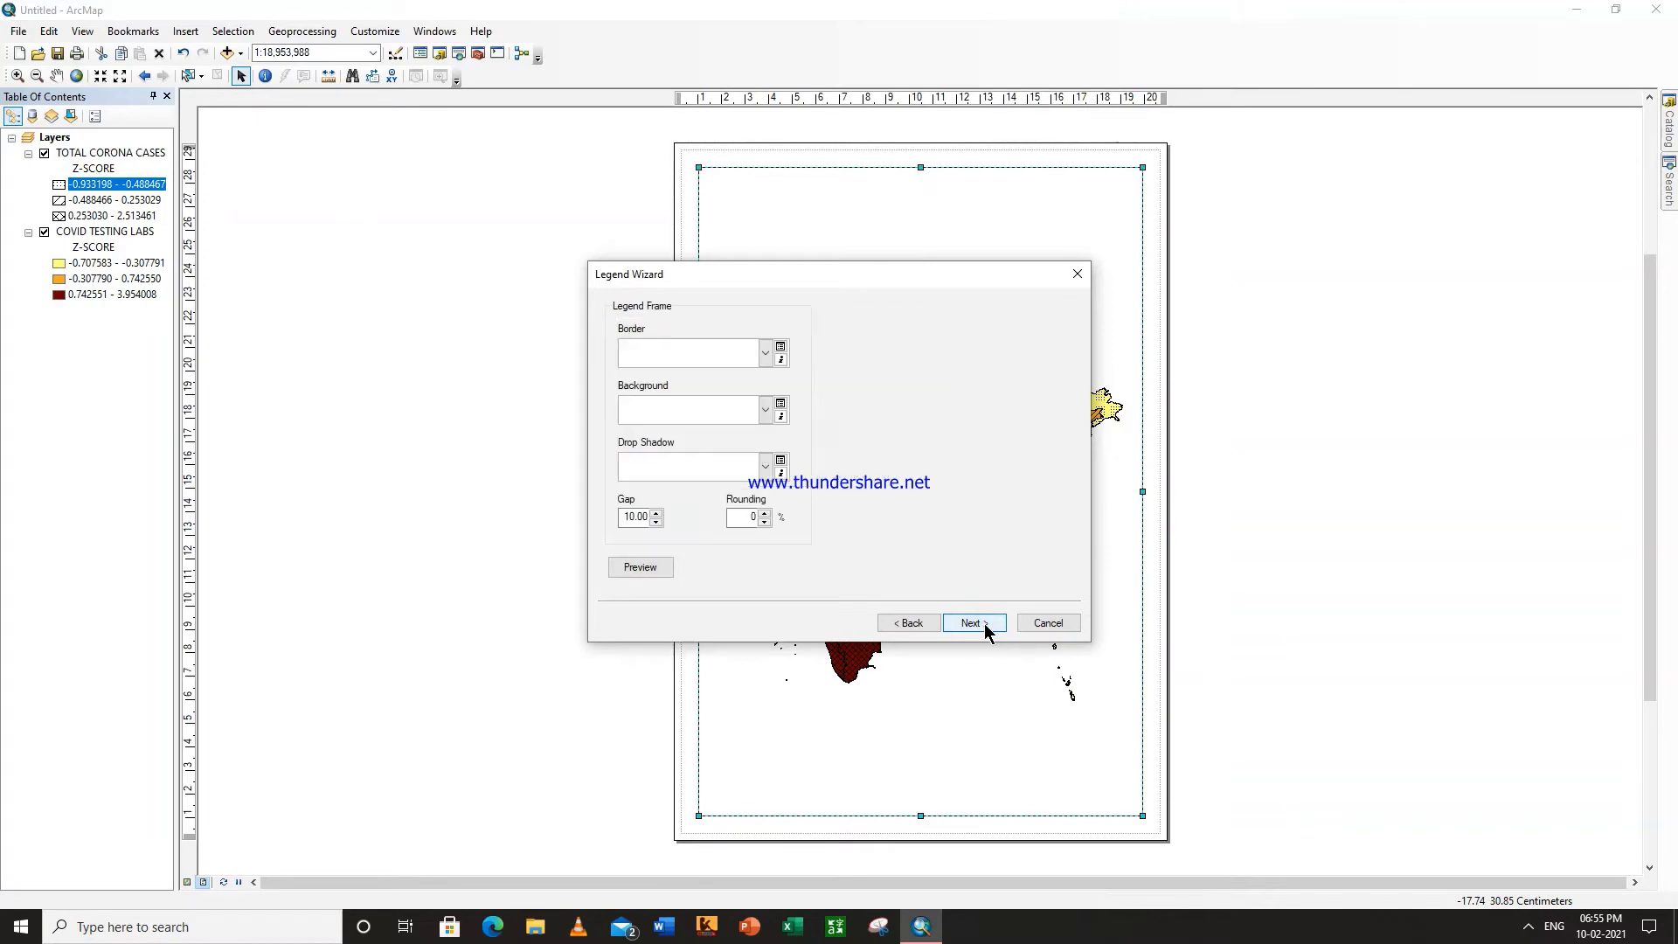
pyautogui.click(973, 623)
pyautogui.click(984, 624)
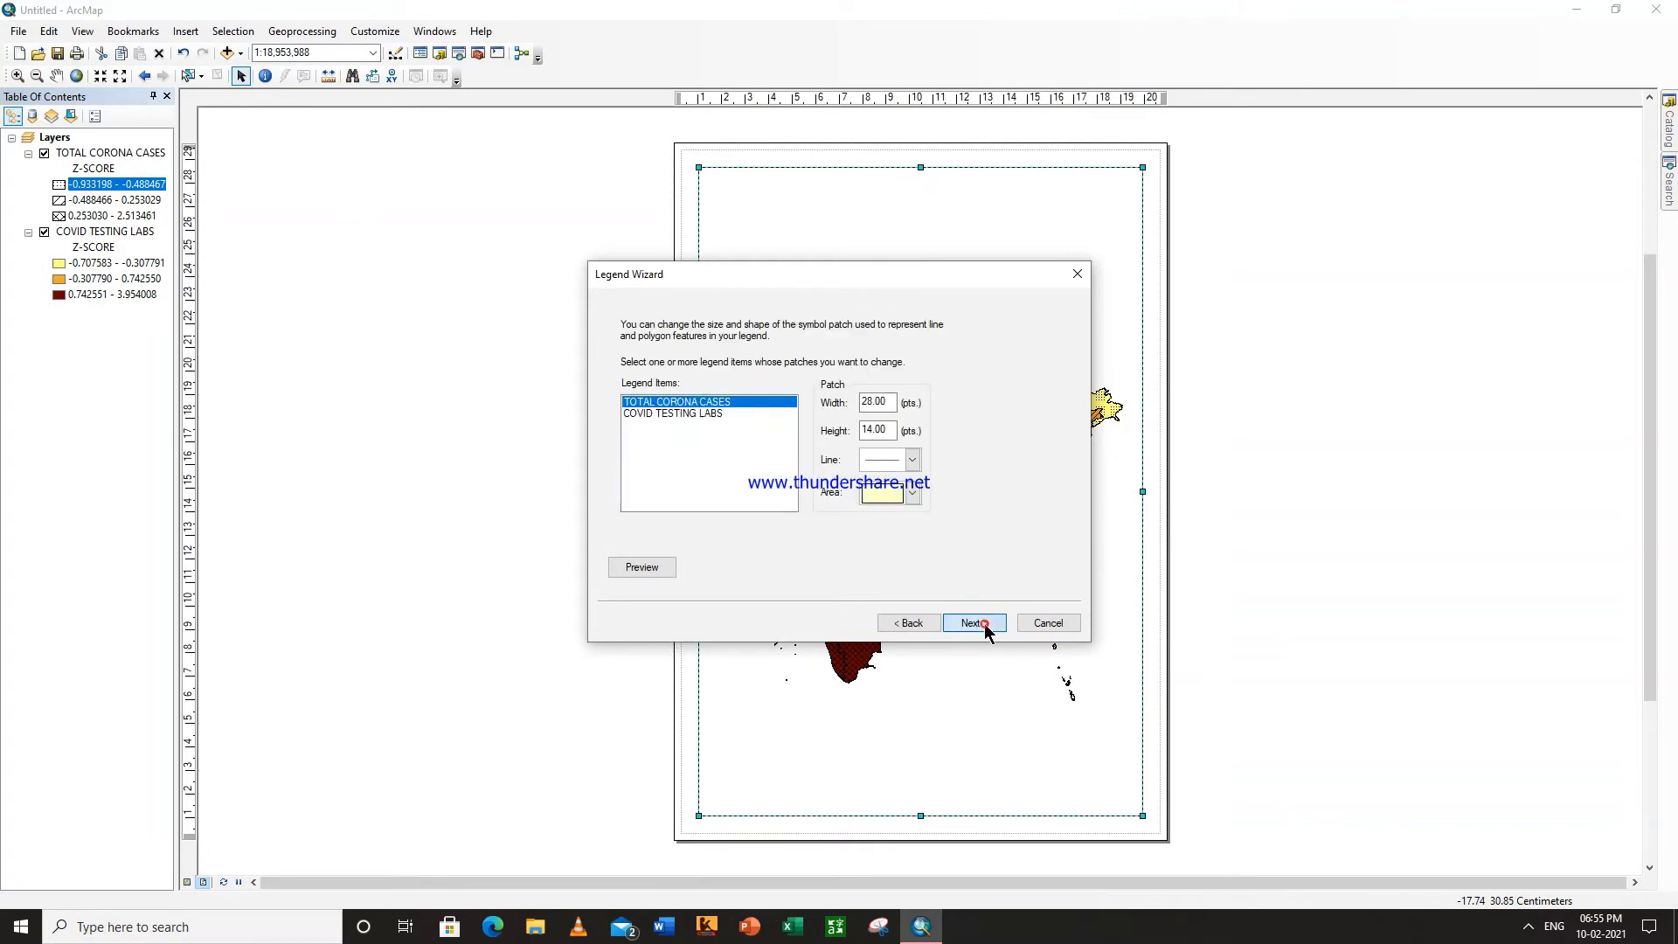
pyautogui.click(984, 624)
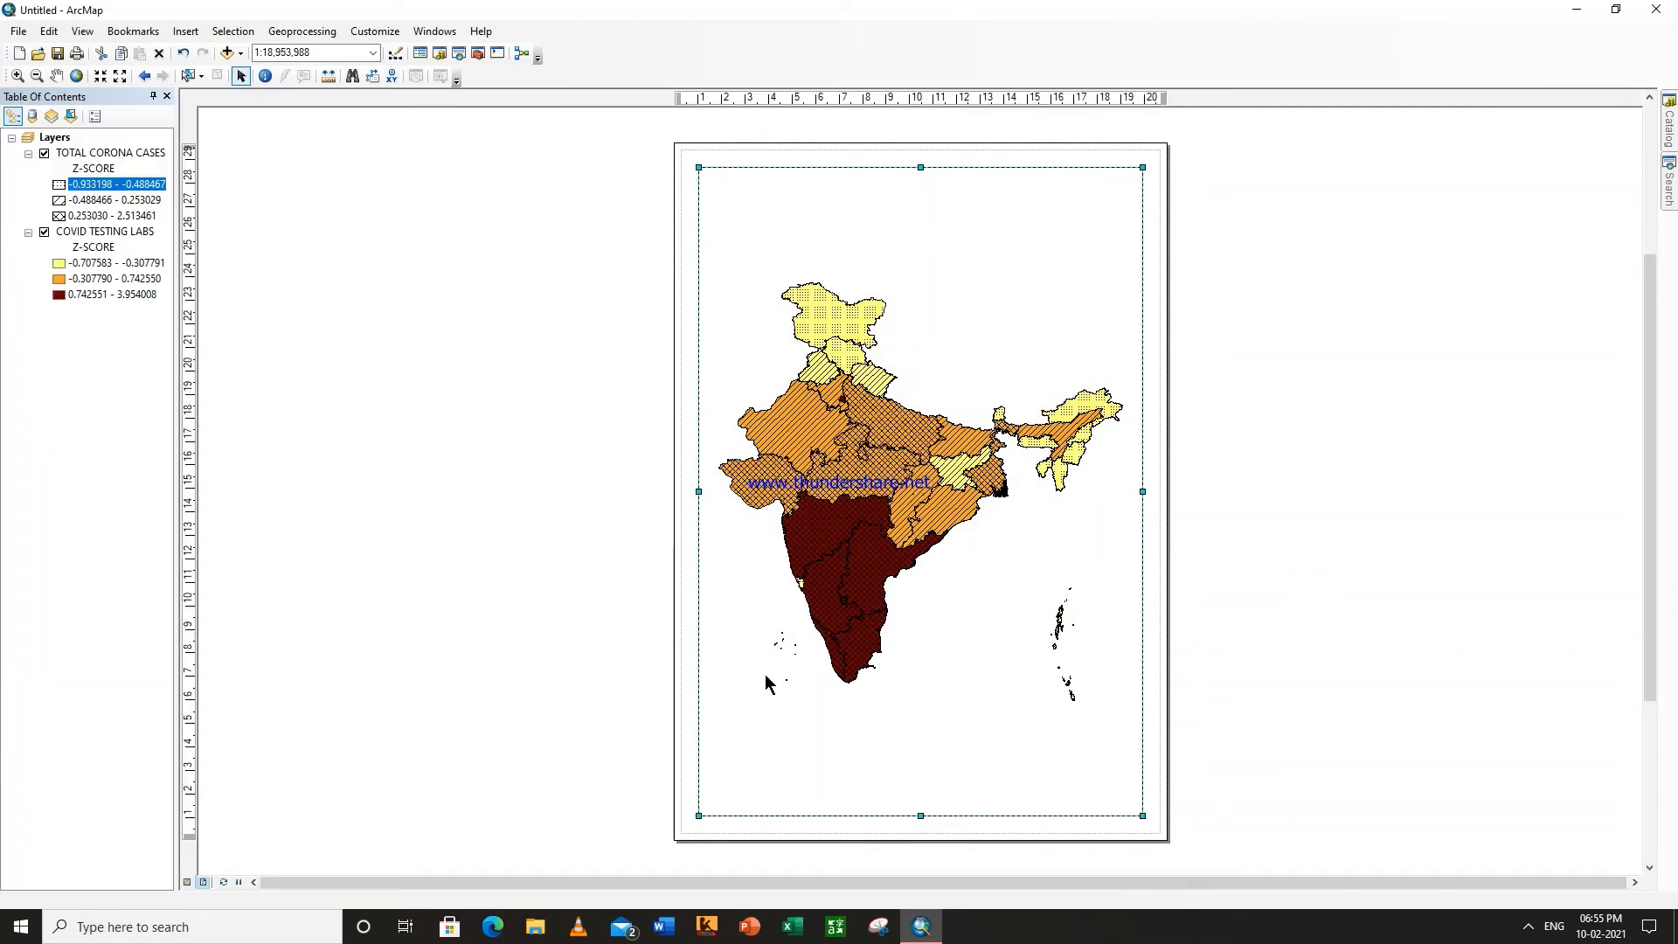
pyautogui.moveTo(811, 444); pyautogui.dragTo(1065, 595)
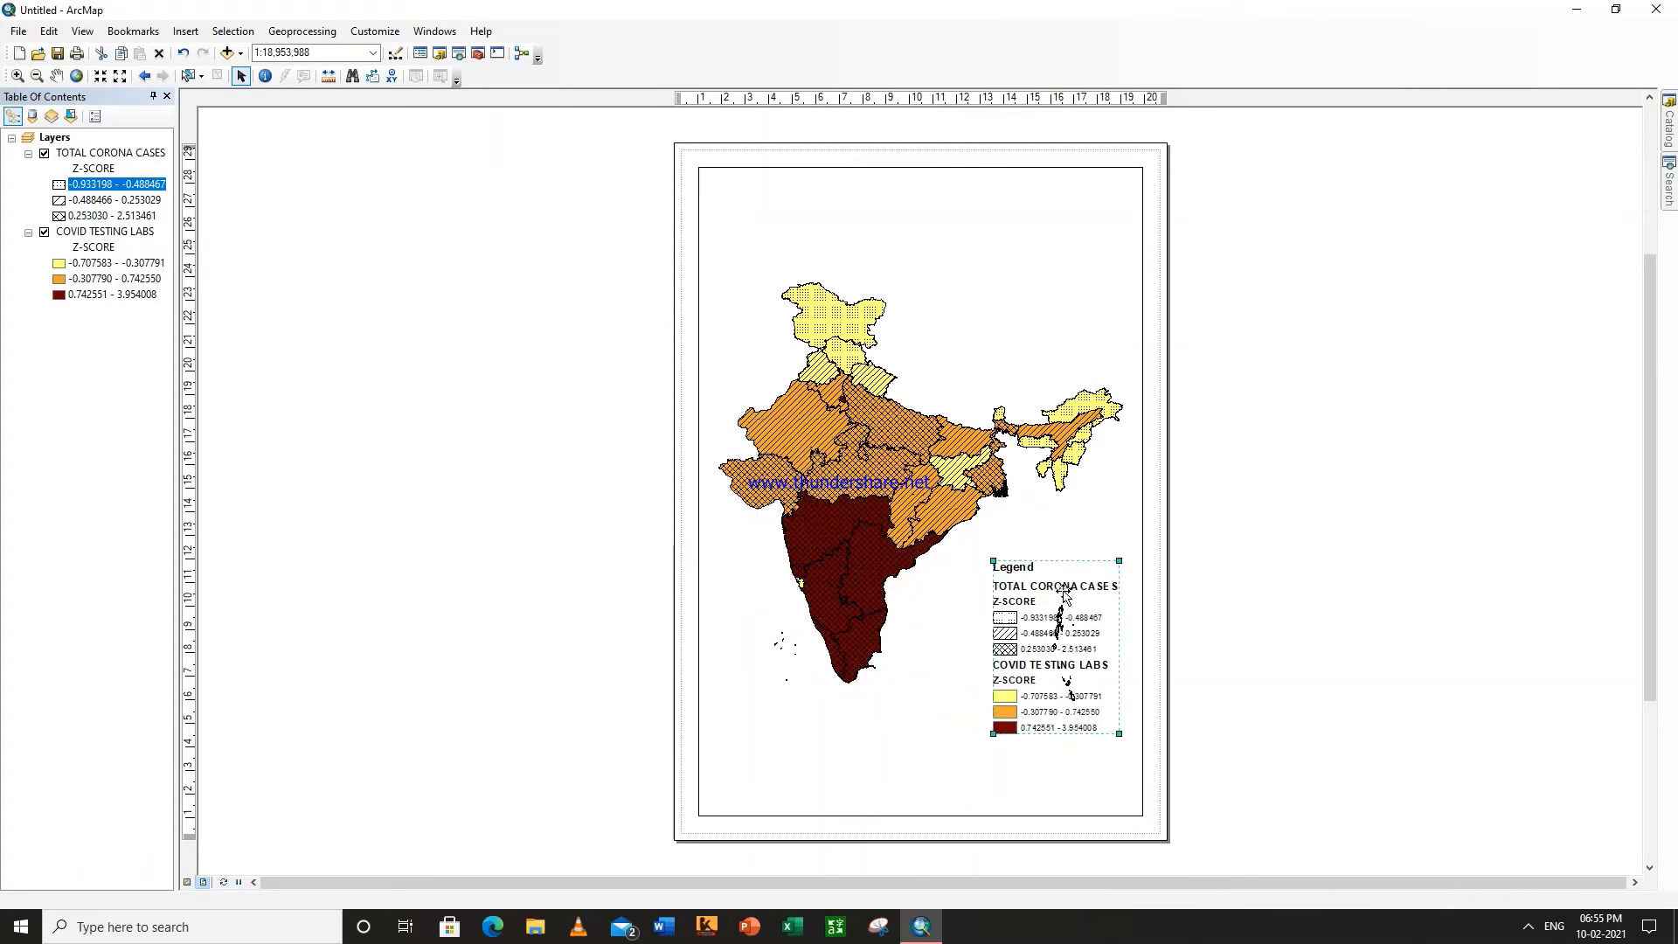
pyautogui.rightClick(1062, 648)
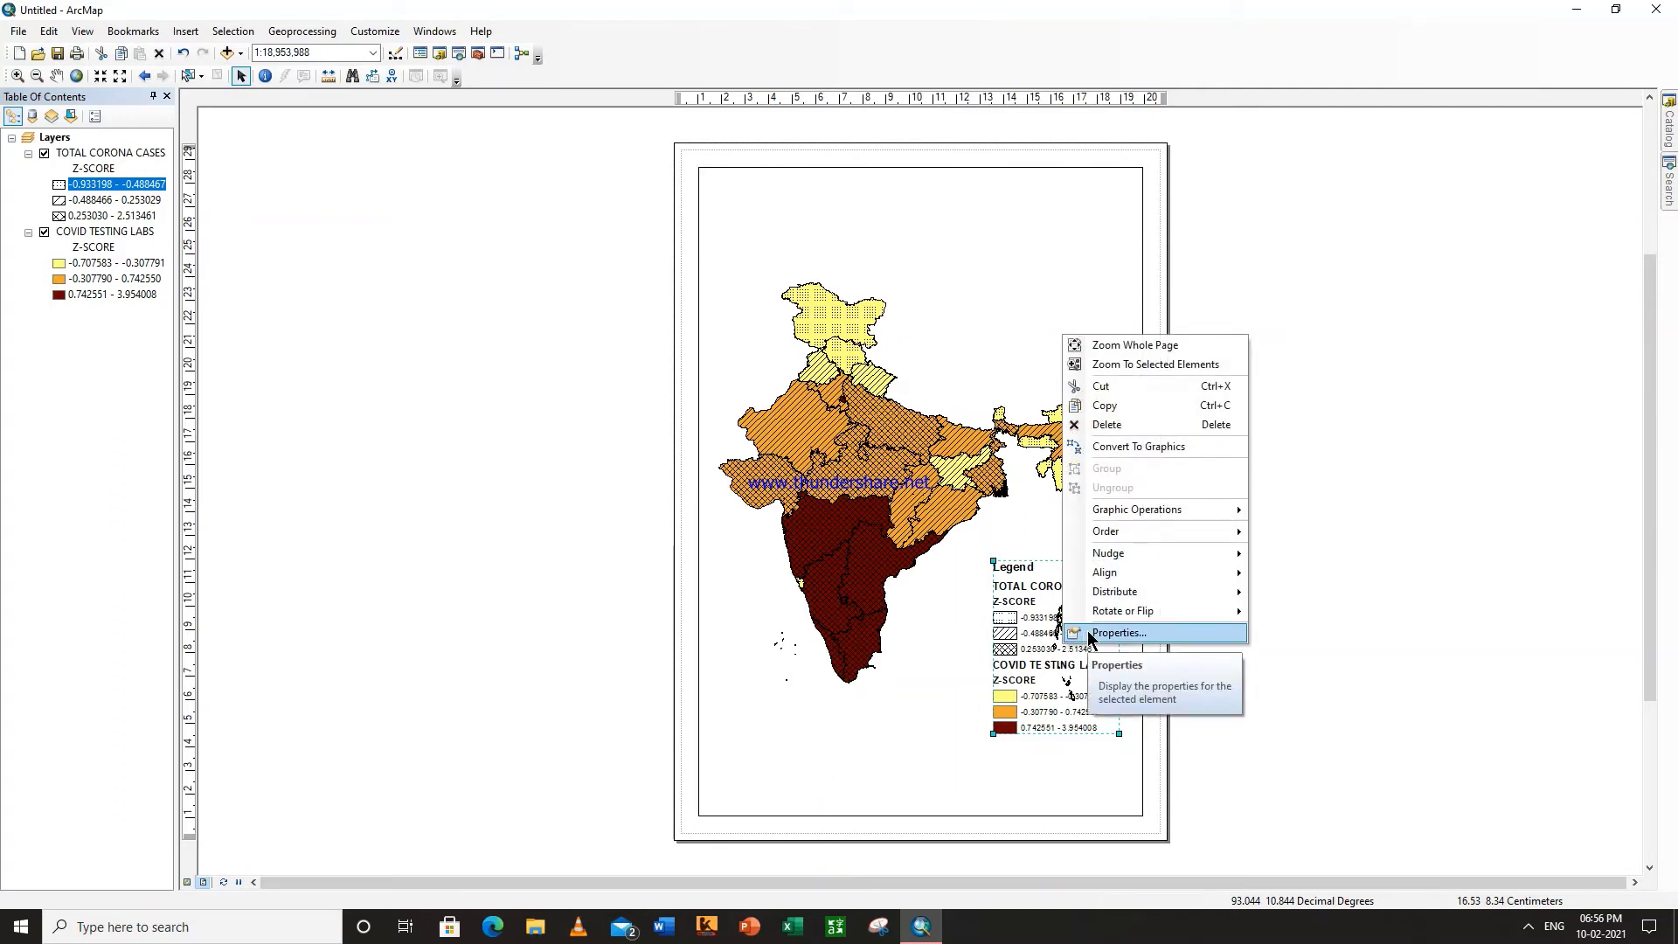
pyautogui.click(1091, 634)
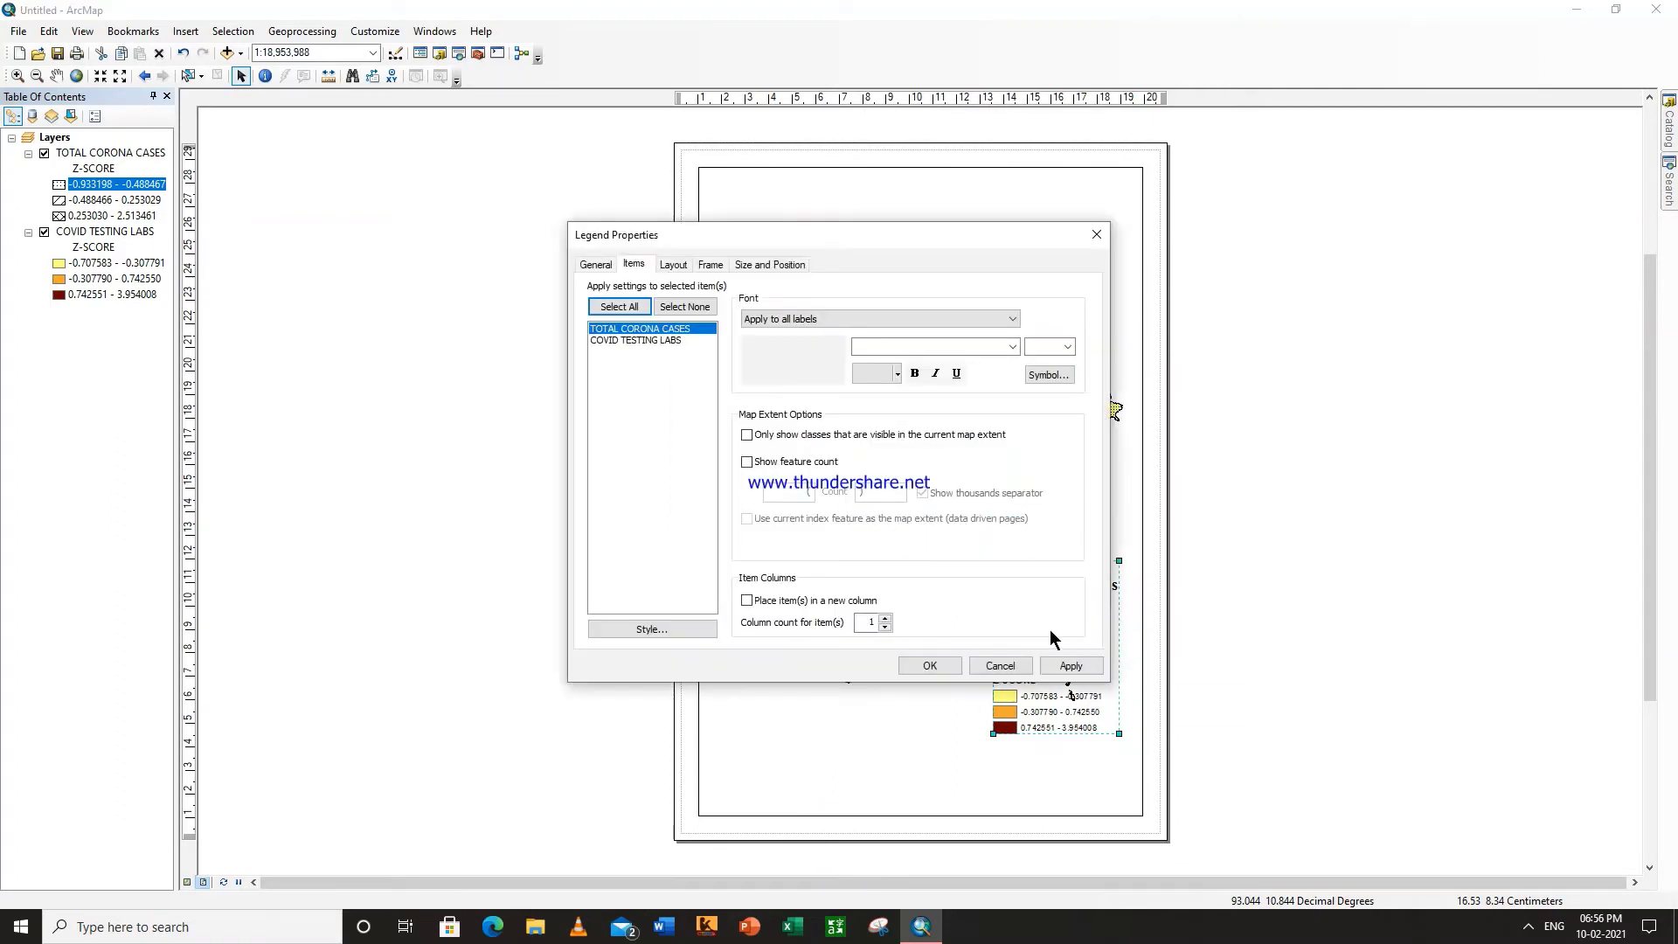
pyautogui.click(1036, 377)
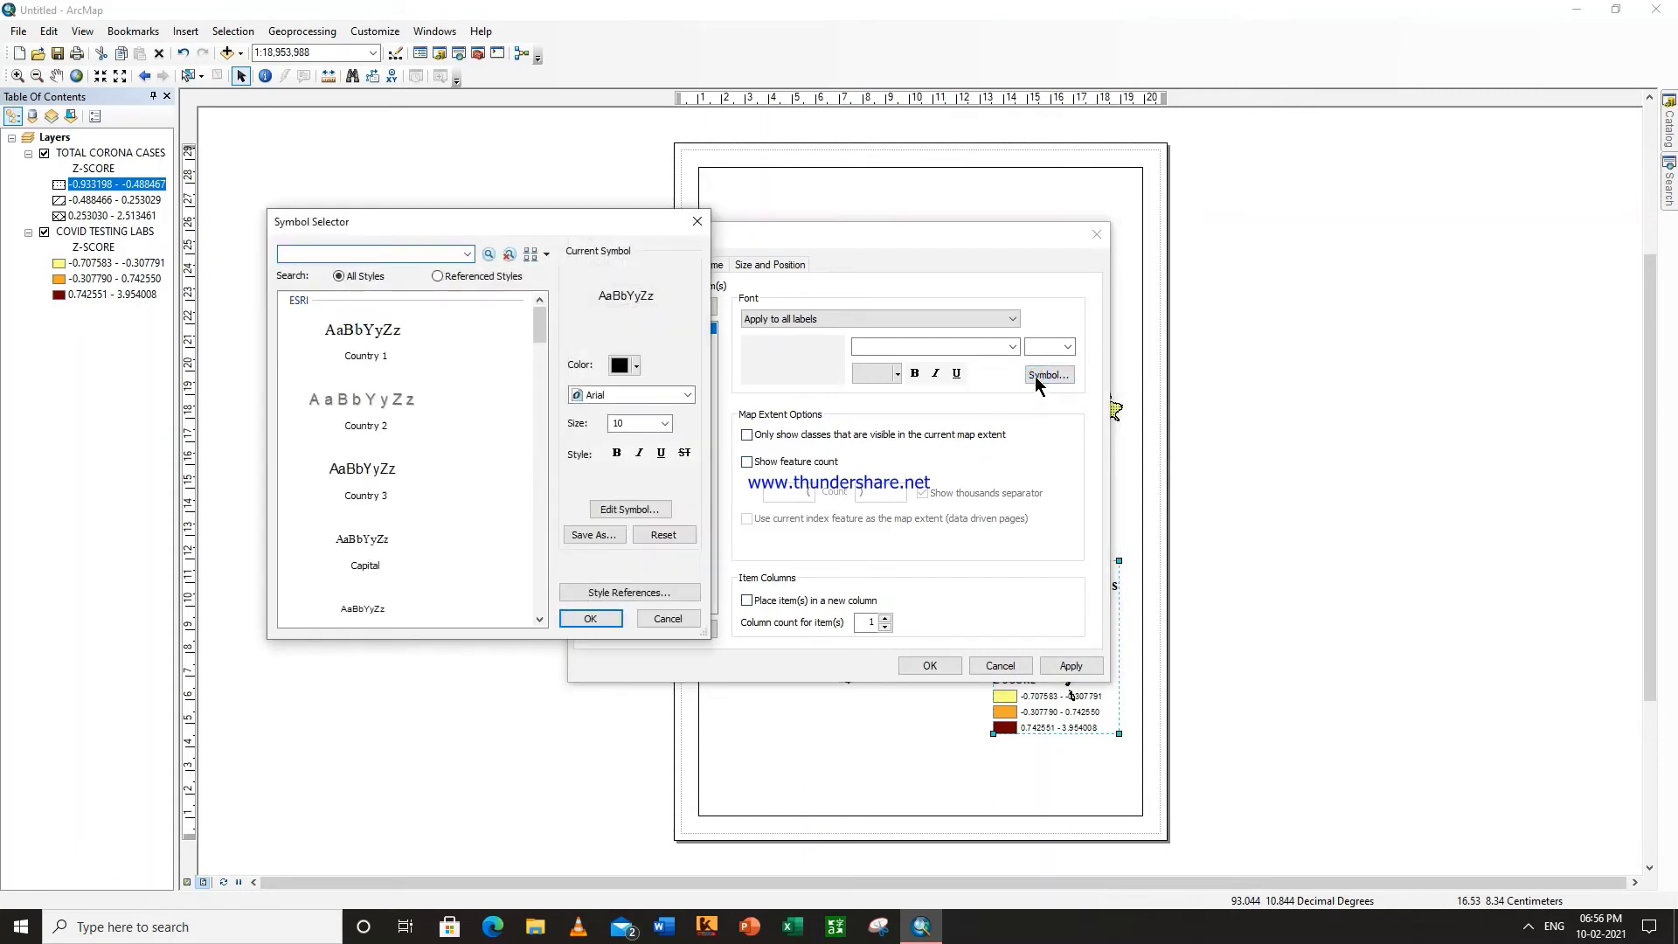
pyautogui.click(652, 516)
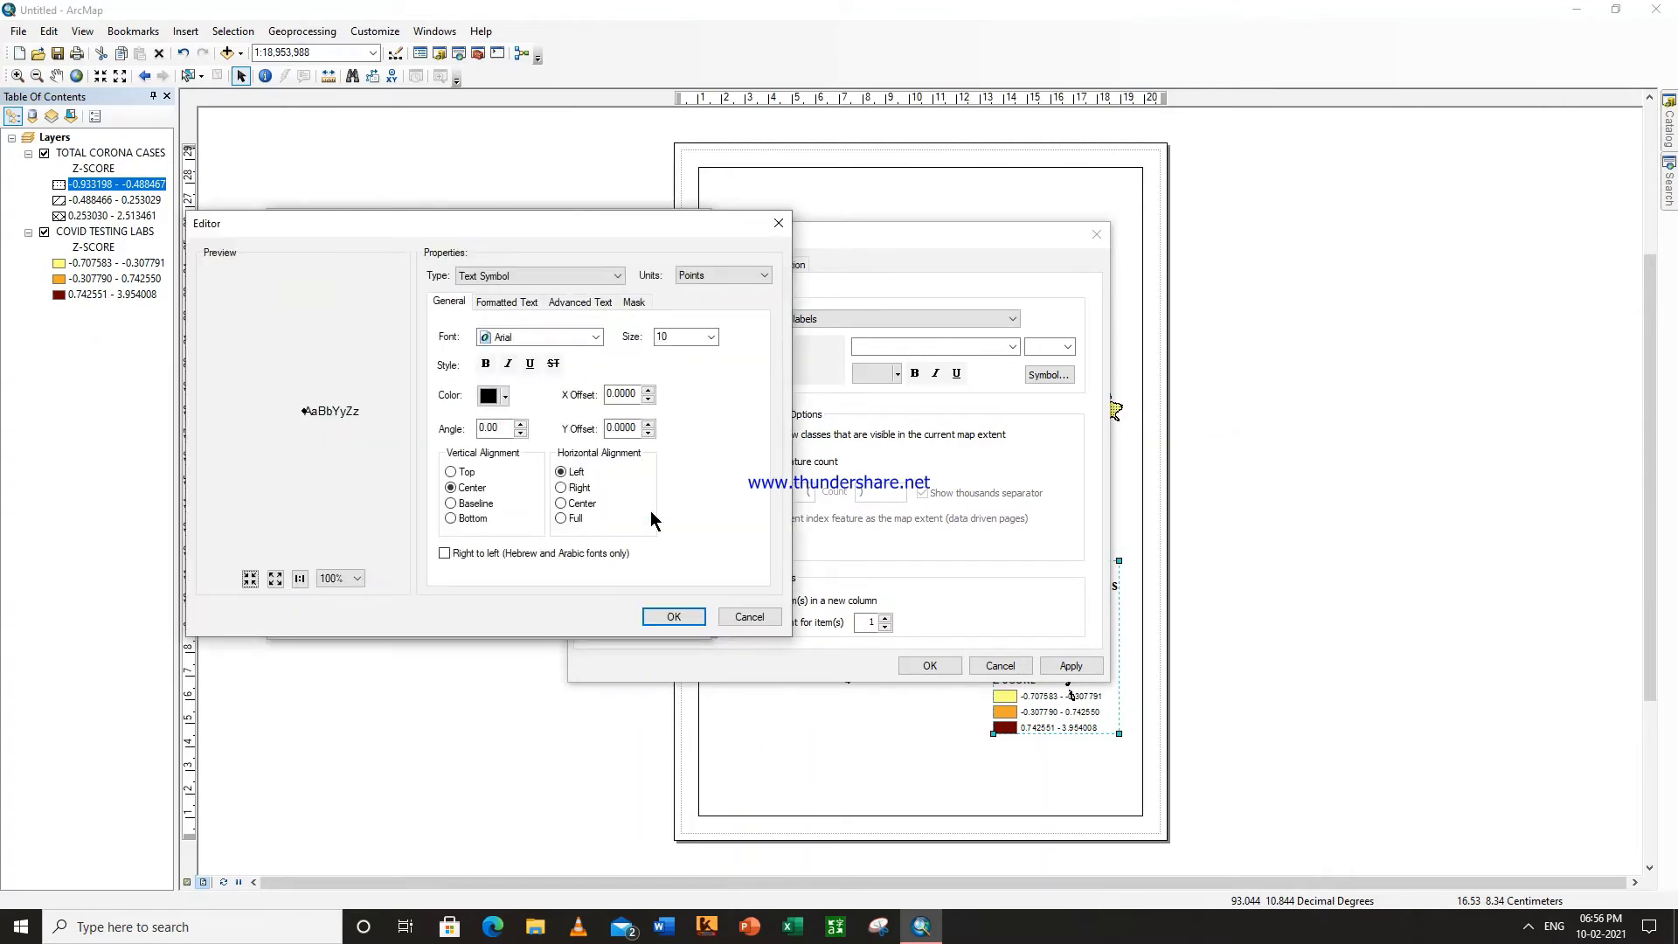
pyautogui.click(779, 223)
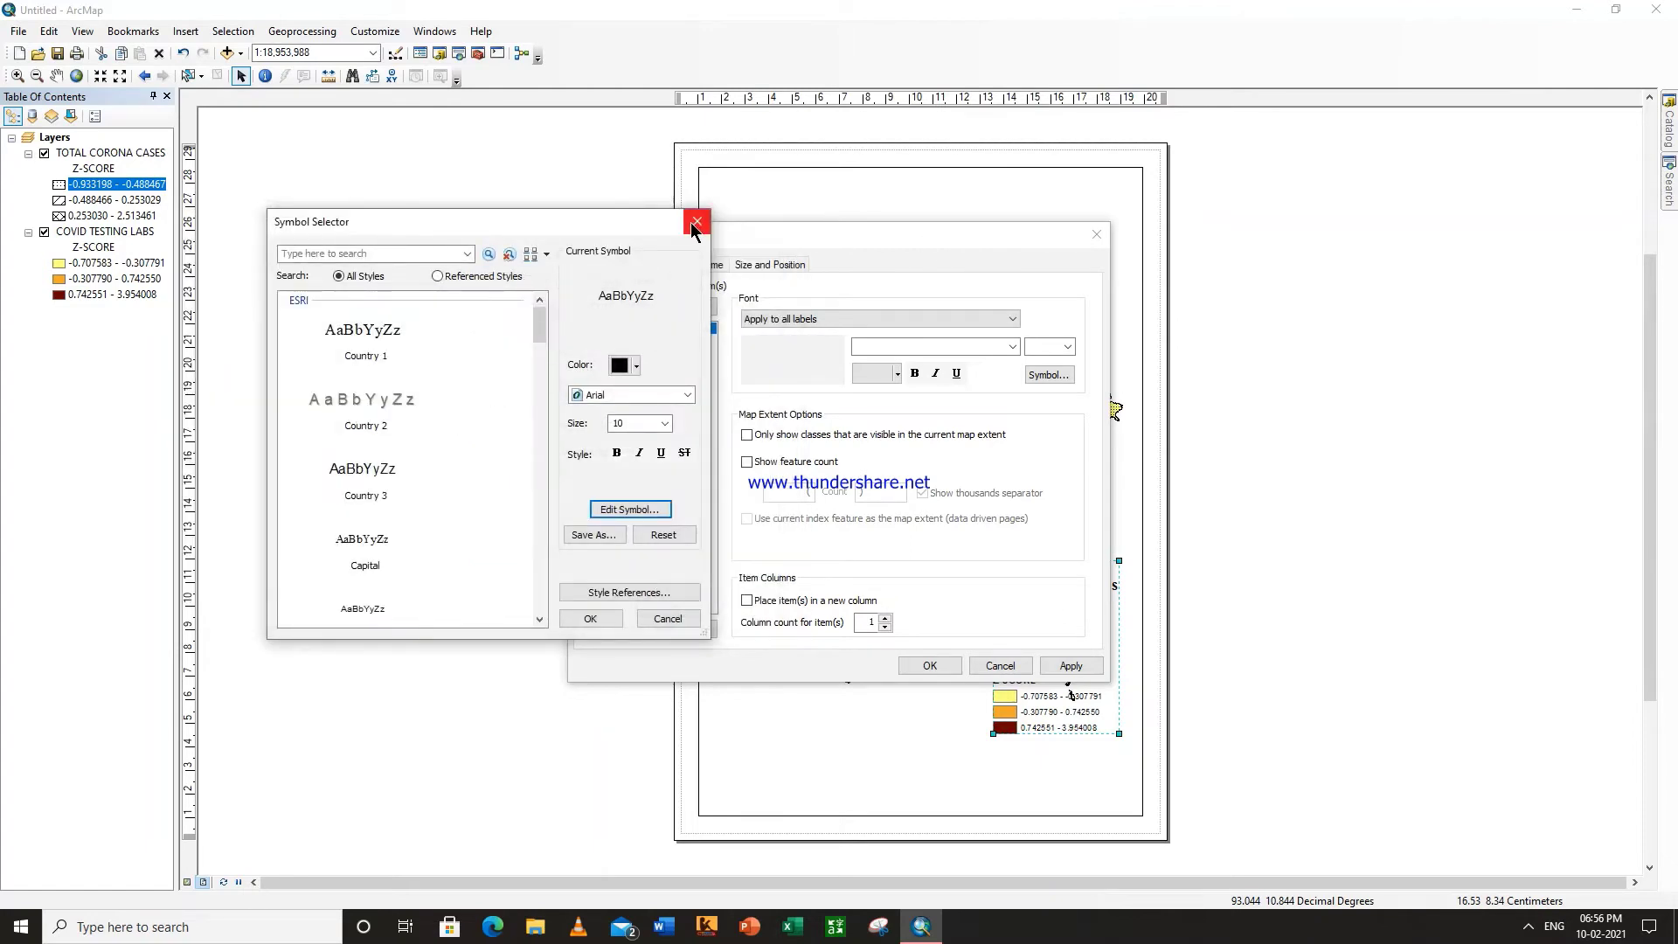
pyautogui.click(642, 592)
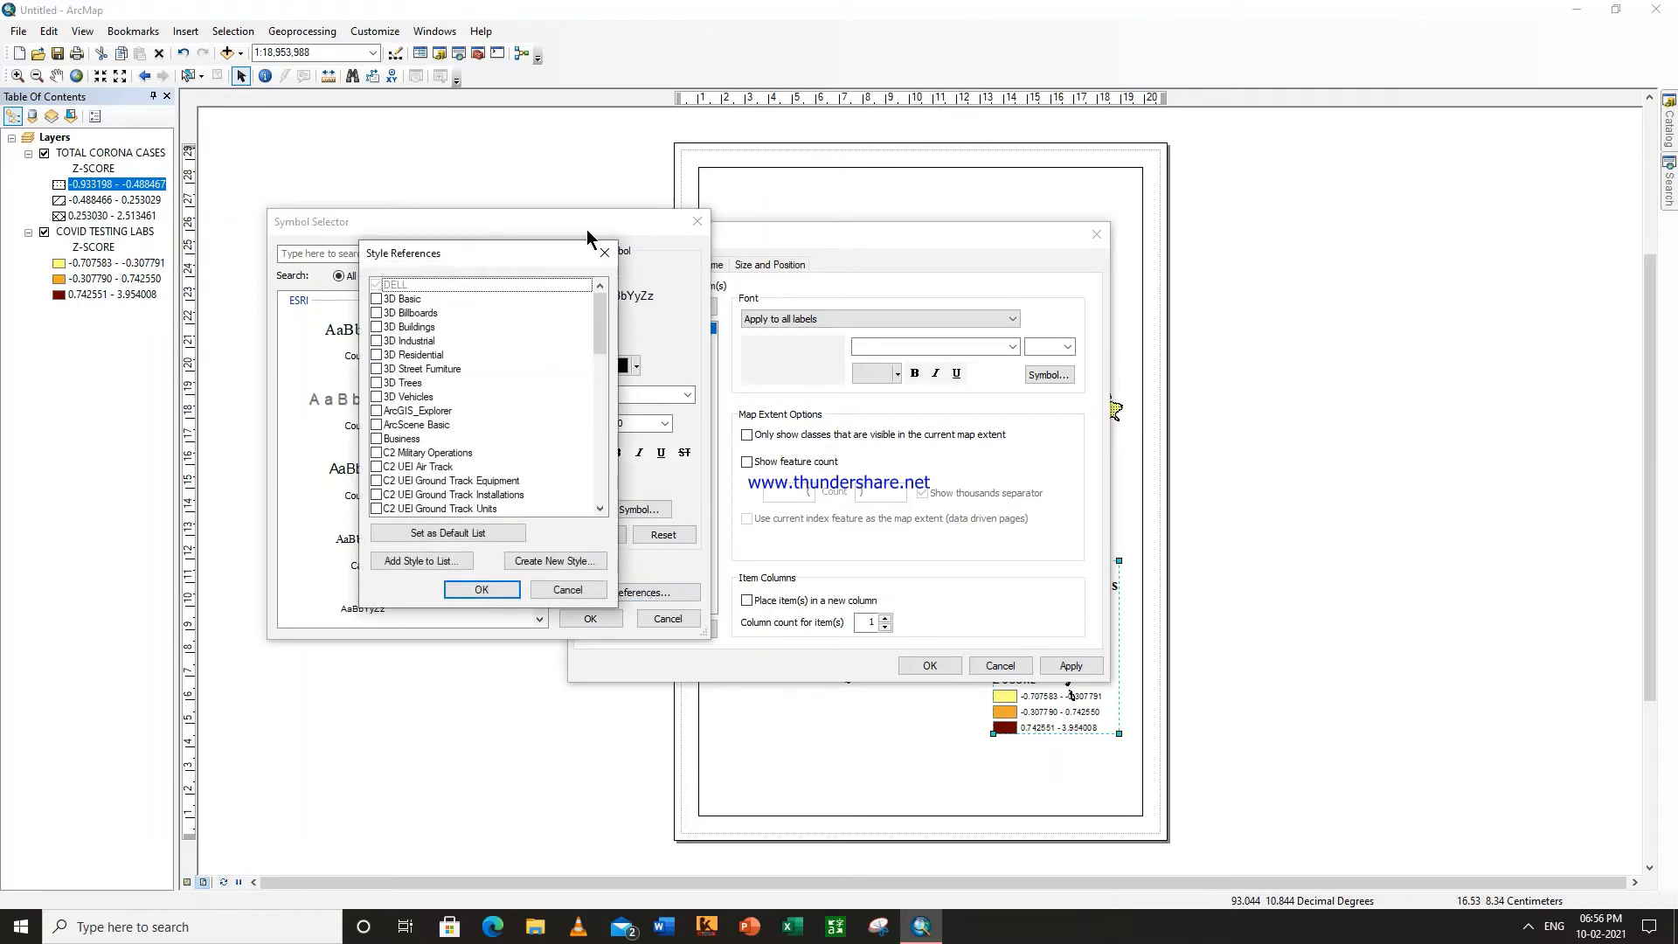
pyautogui.click(604, 253)
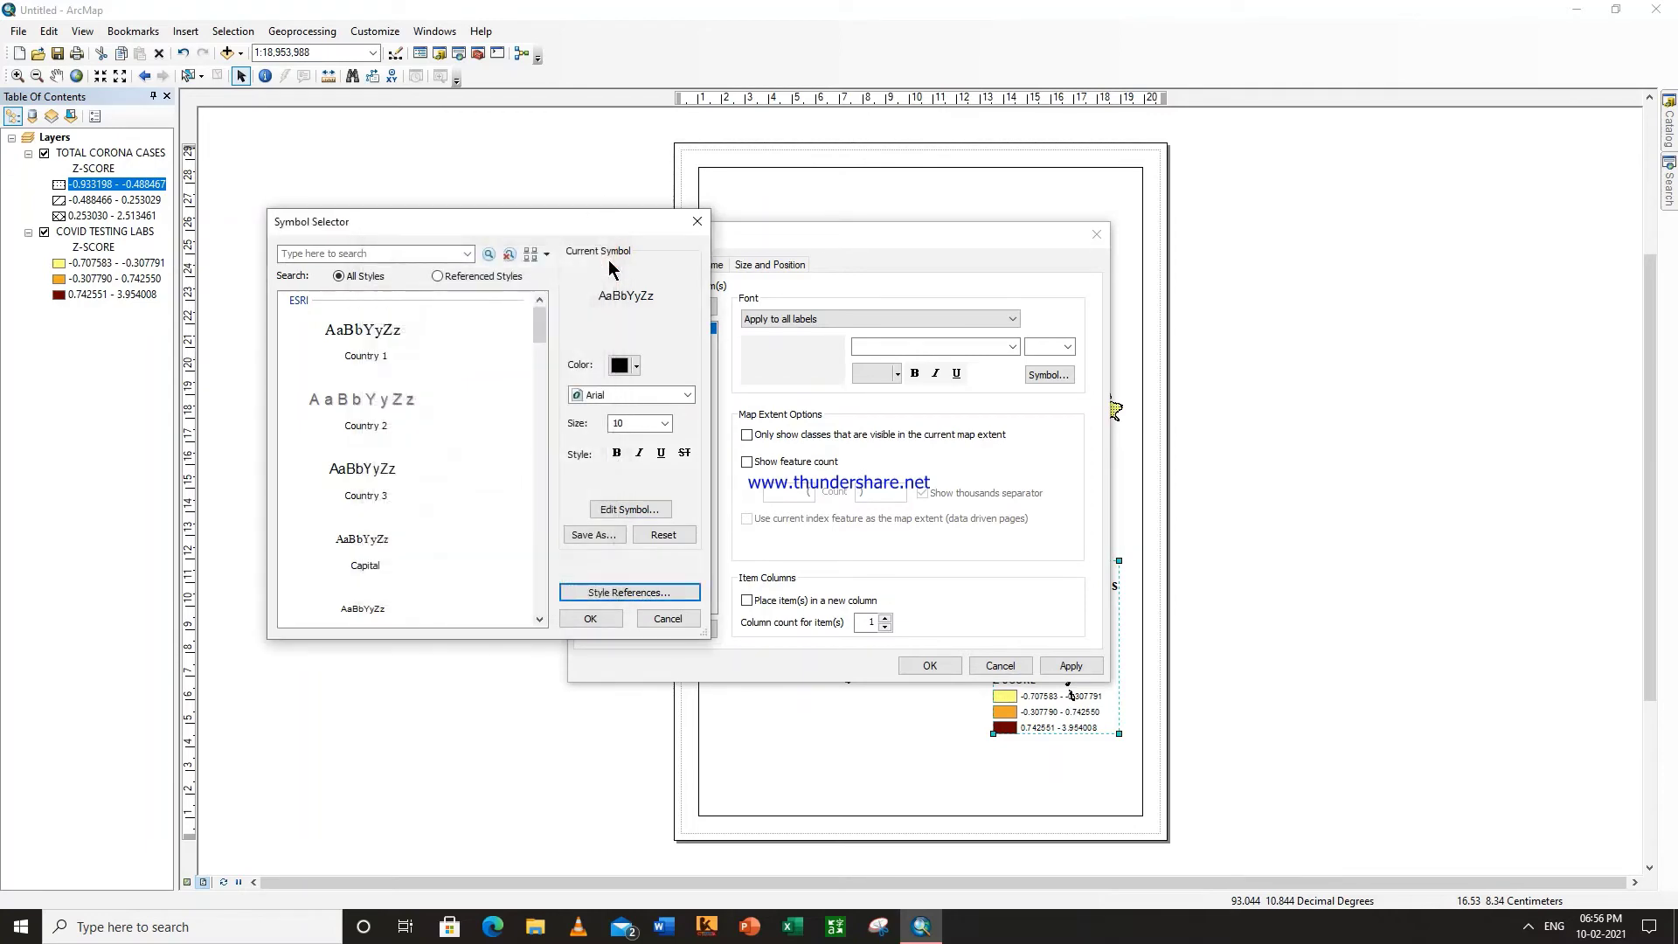
pyautogui.click(706, 225)
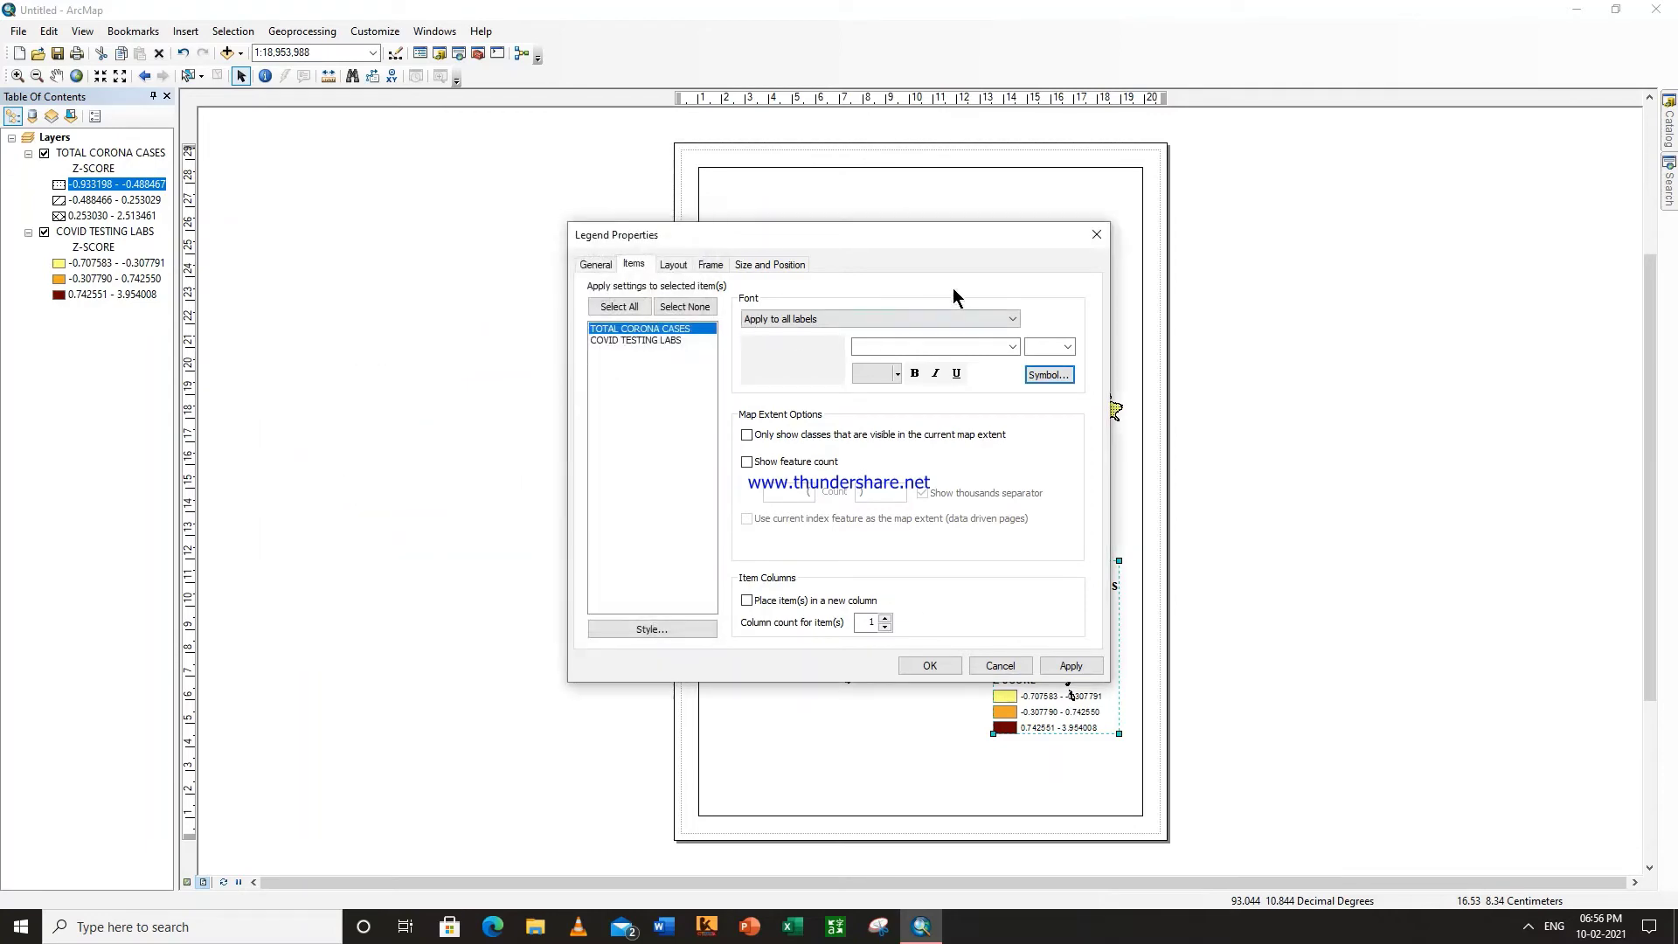
pyautogui.click(1090, 236)
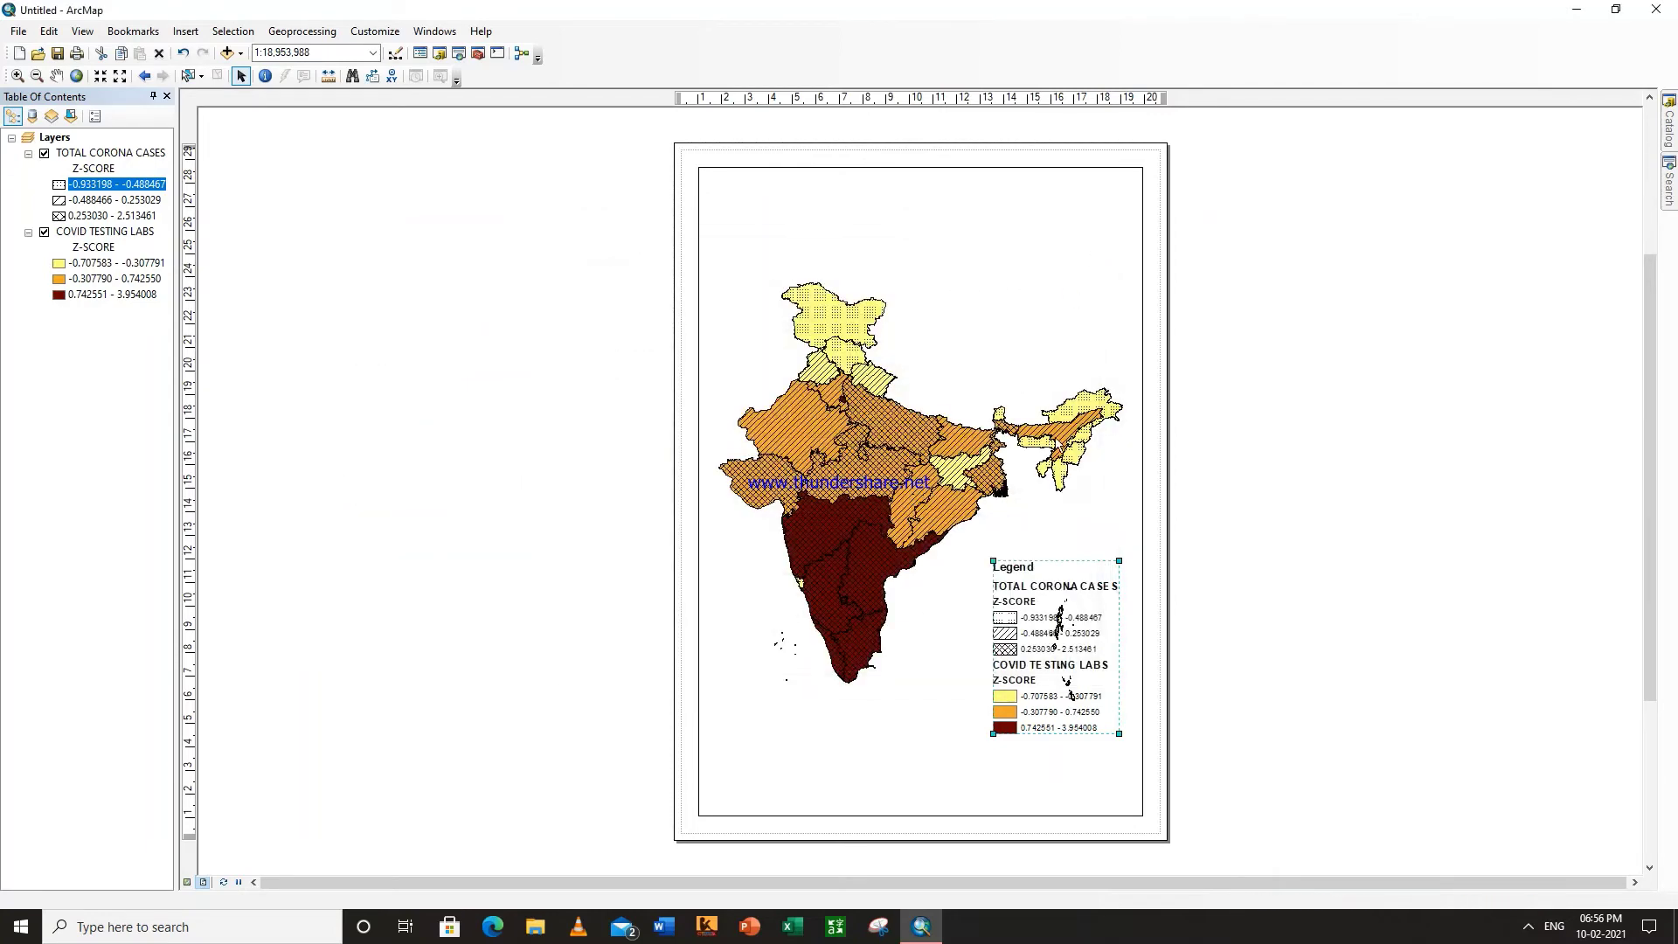
pyautogui.rightClick(1057, 613)
pyautogui.moveTo(1108, 562)
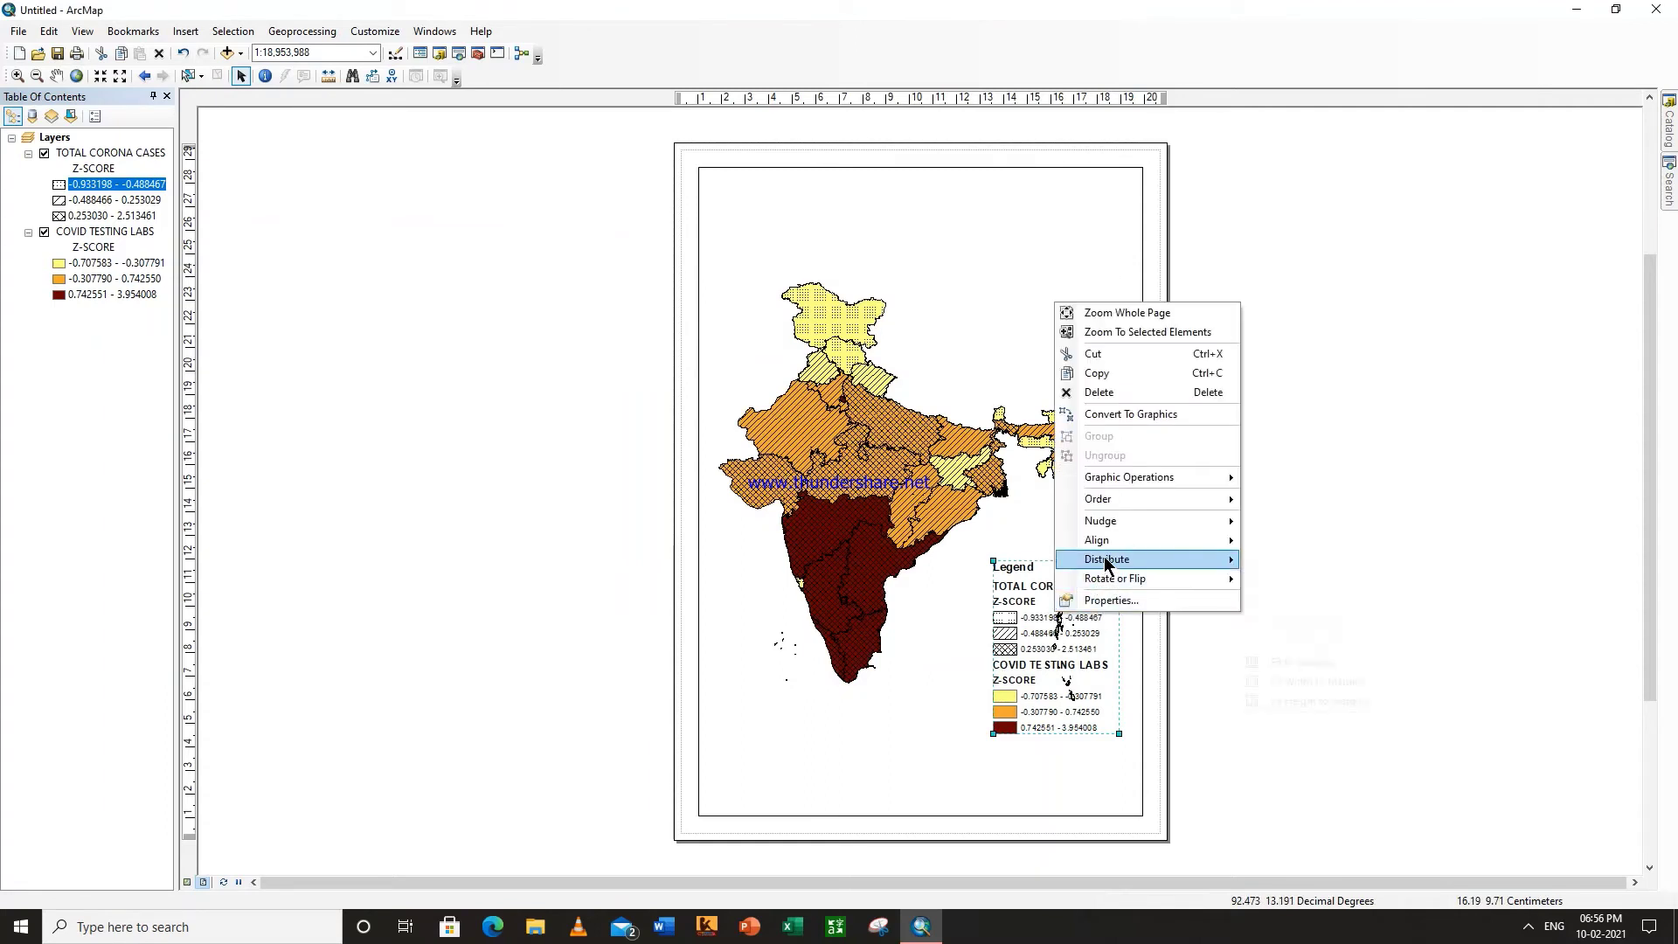
pyautogui.click(963, 623)
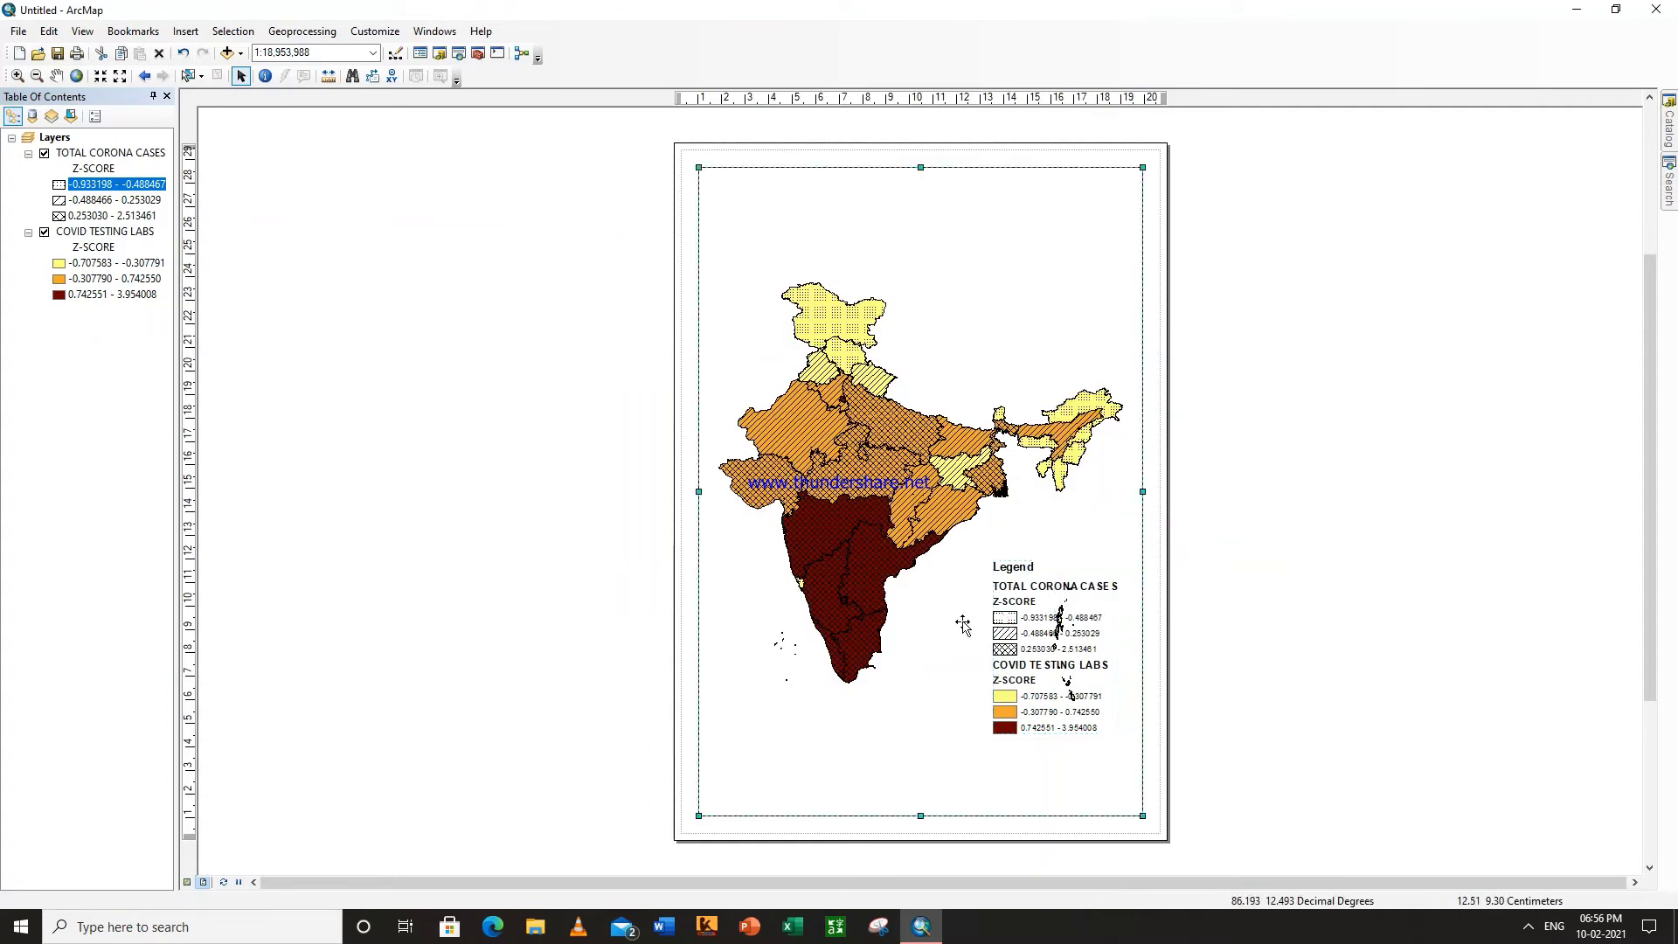
# Step: Set the legend's frame background to Hollow
pyautogui.click(1015, 617)
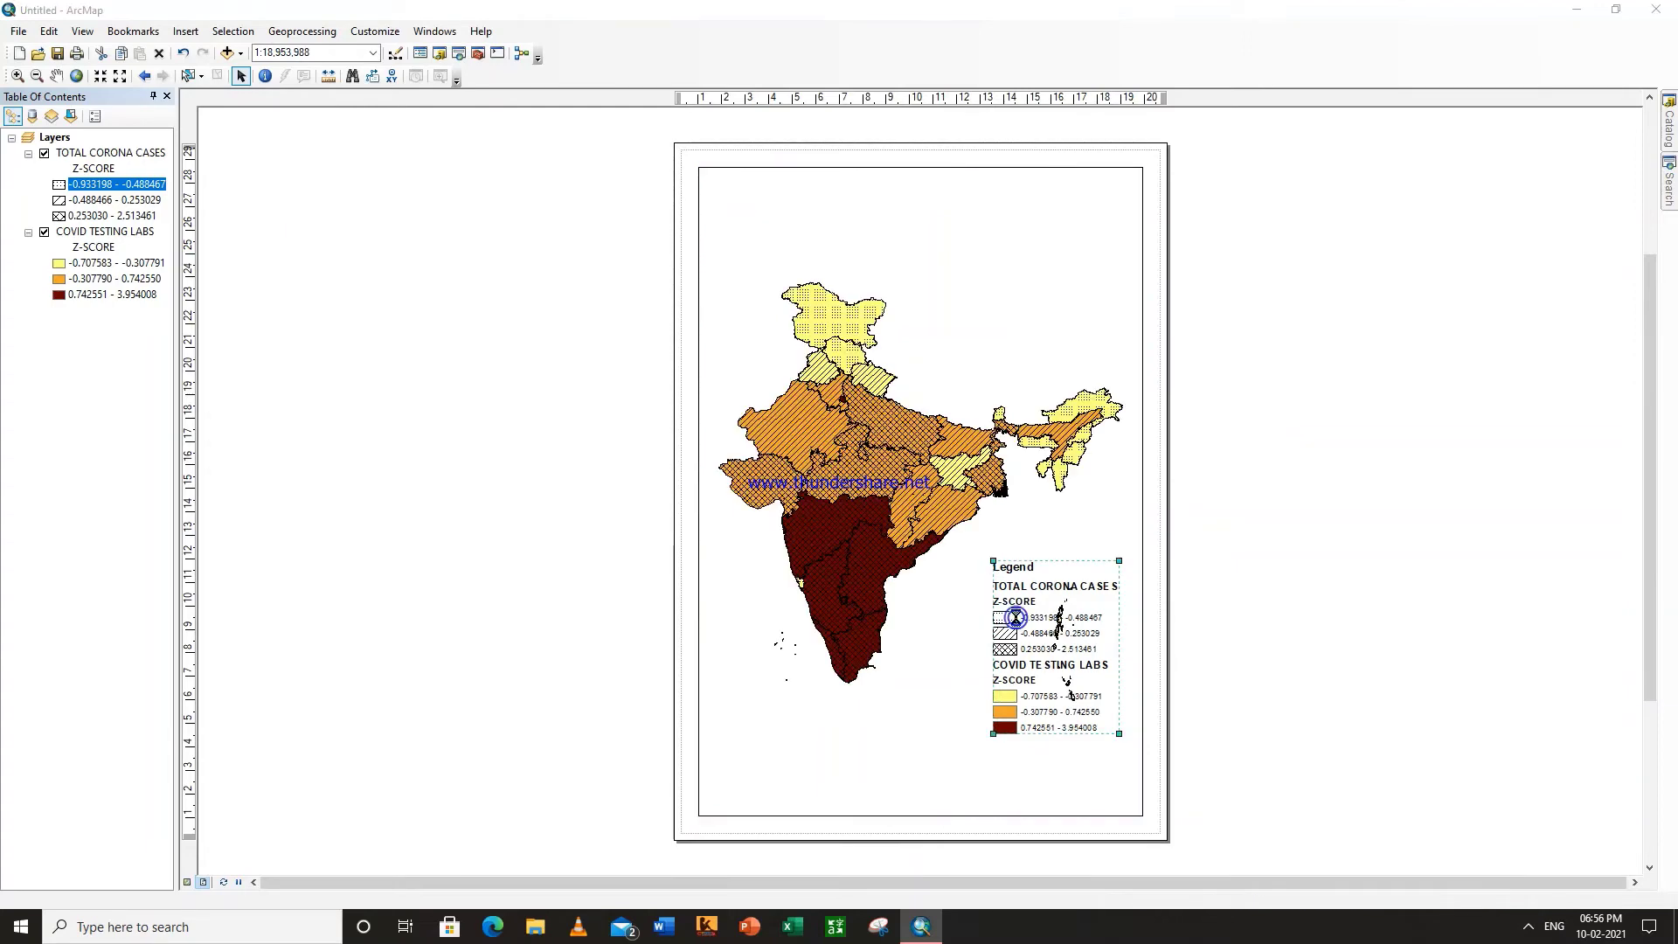
pyautogui.doubleClick(1015, 617)
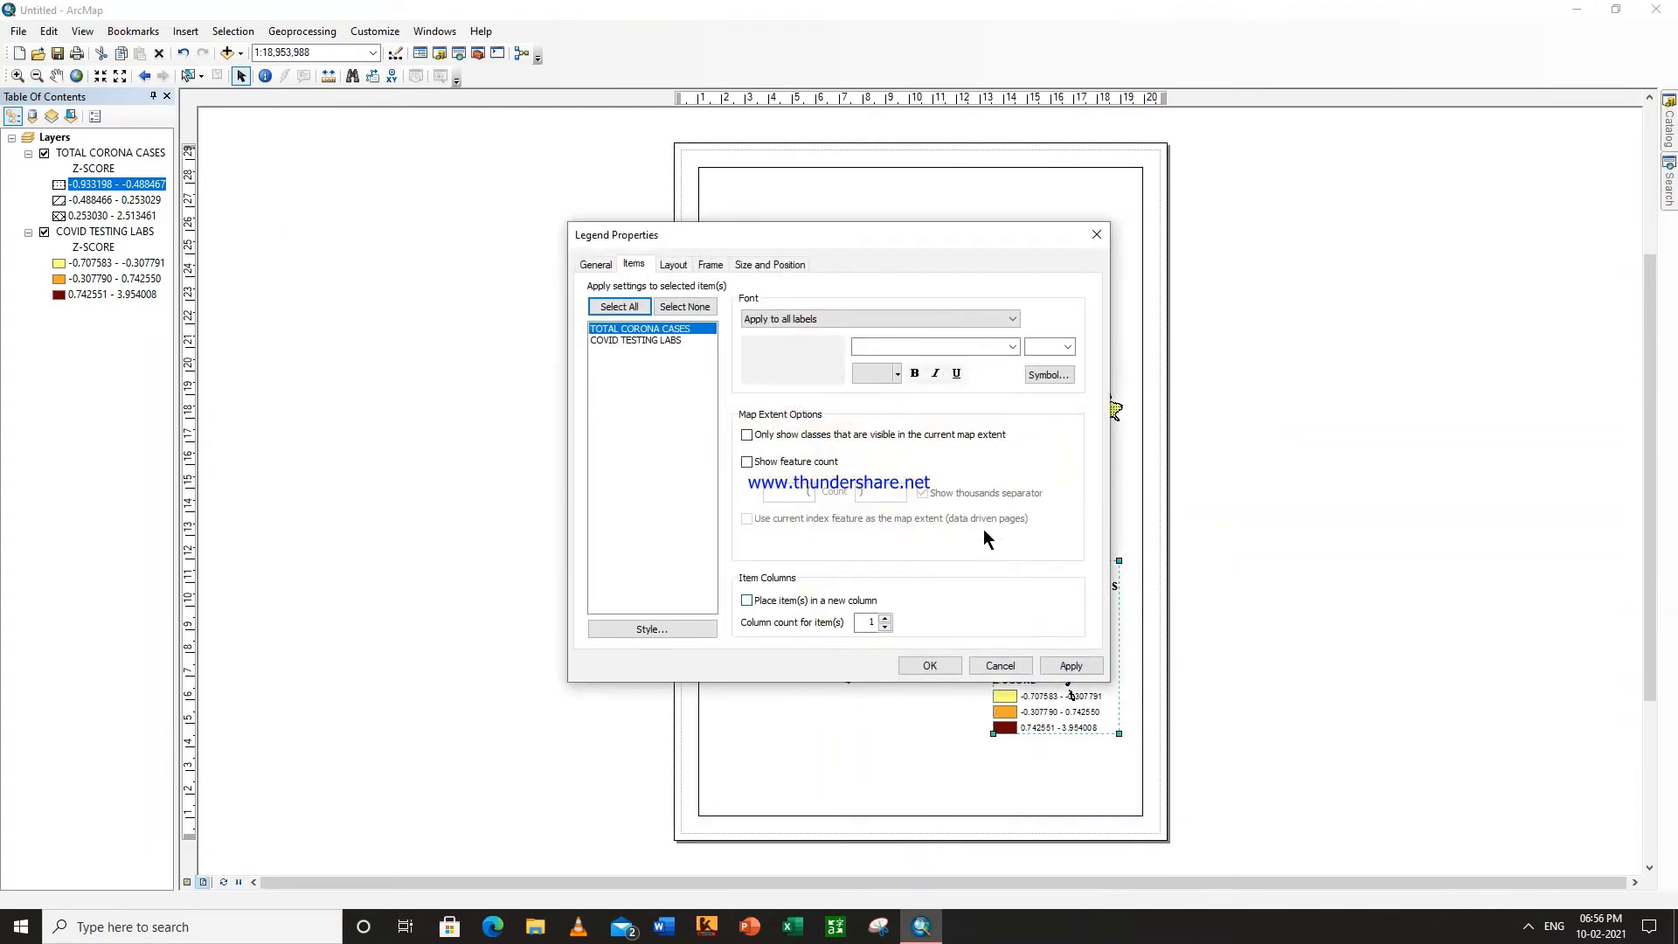
pyautogui.click(674, 266)
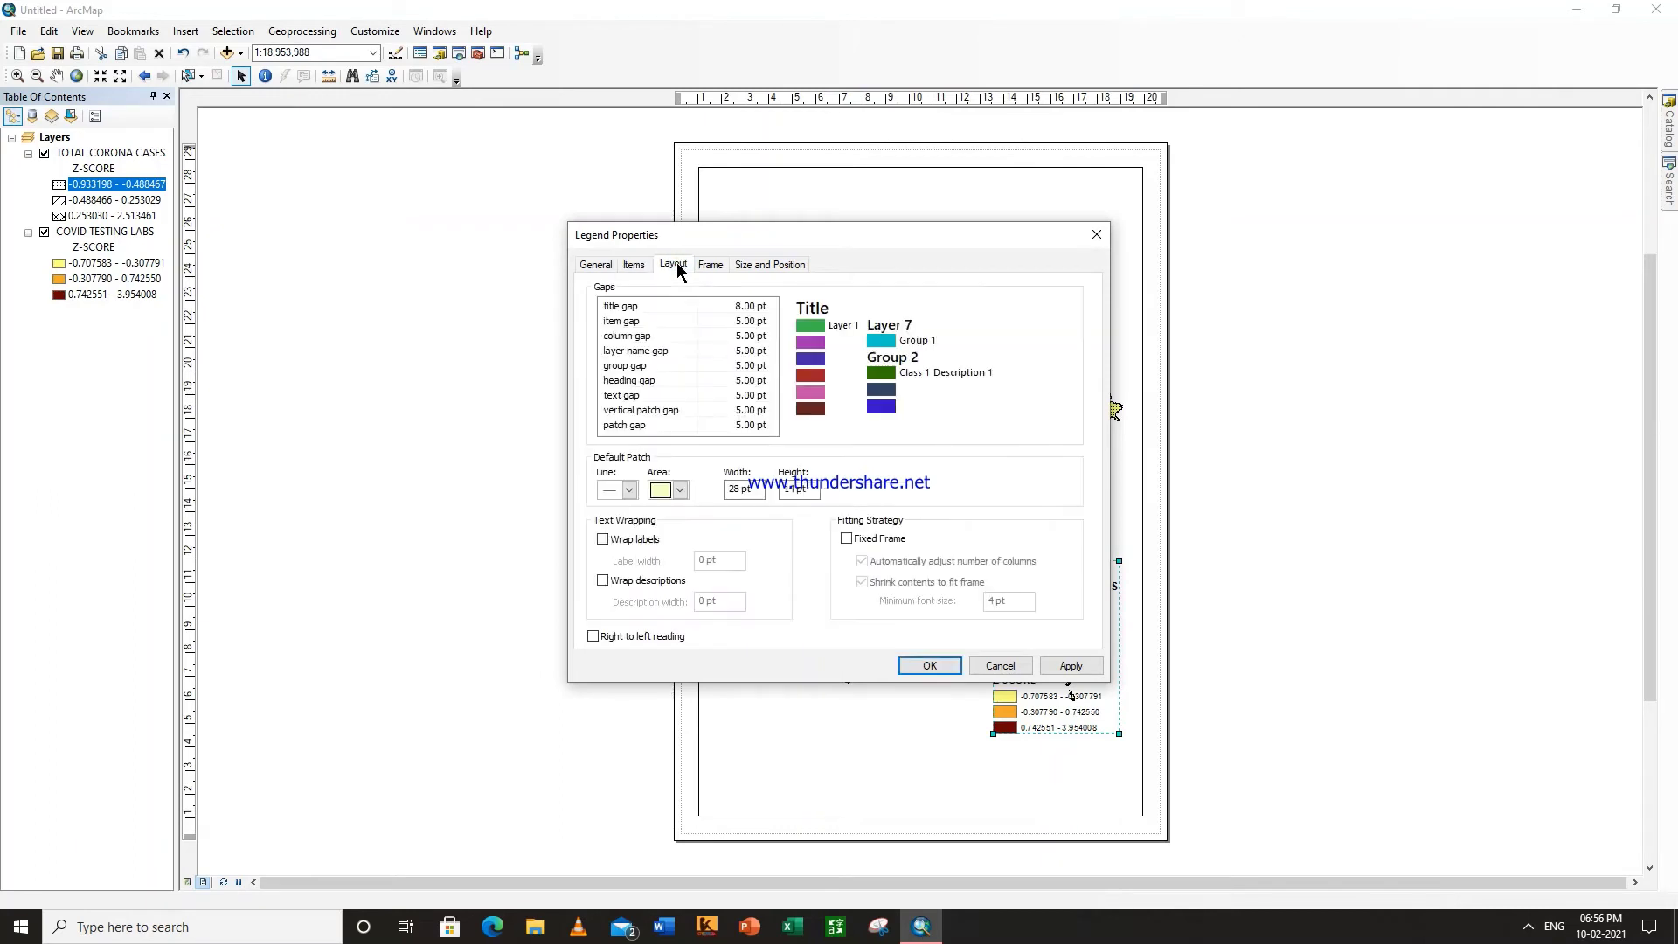
pyautogui.click(597, 264)
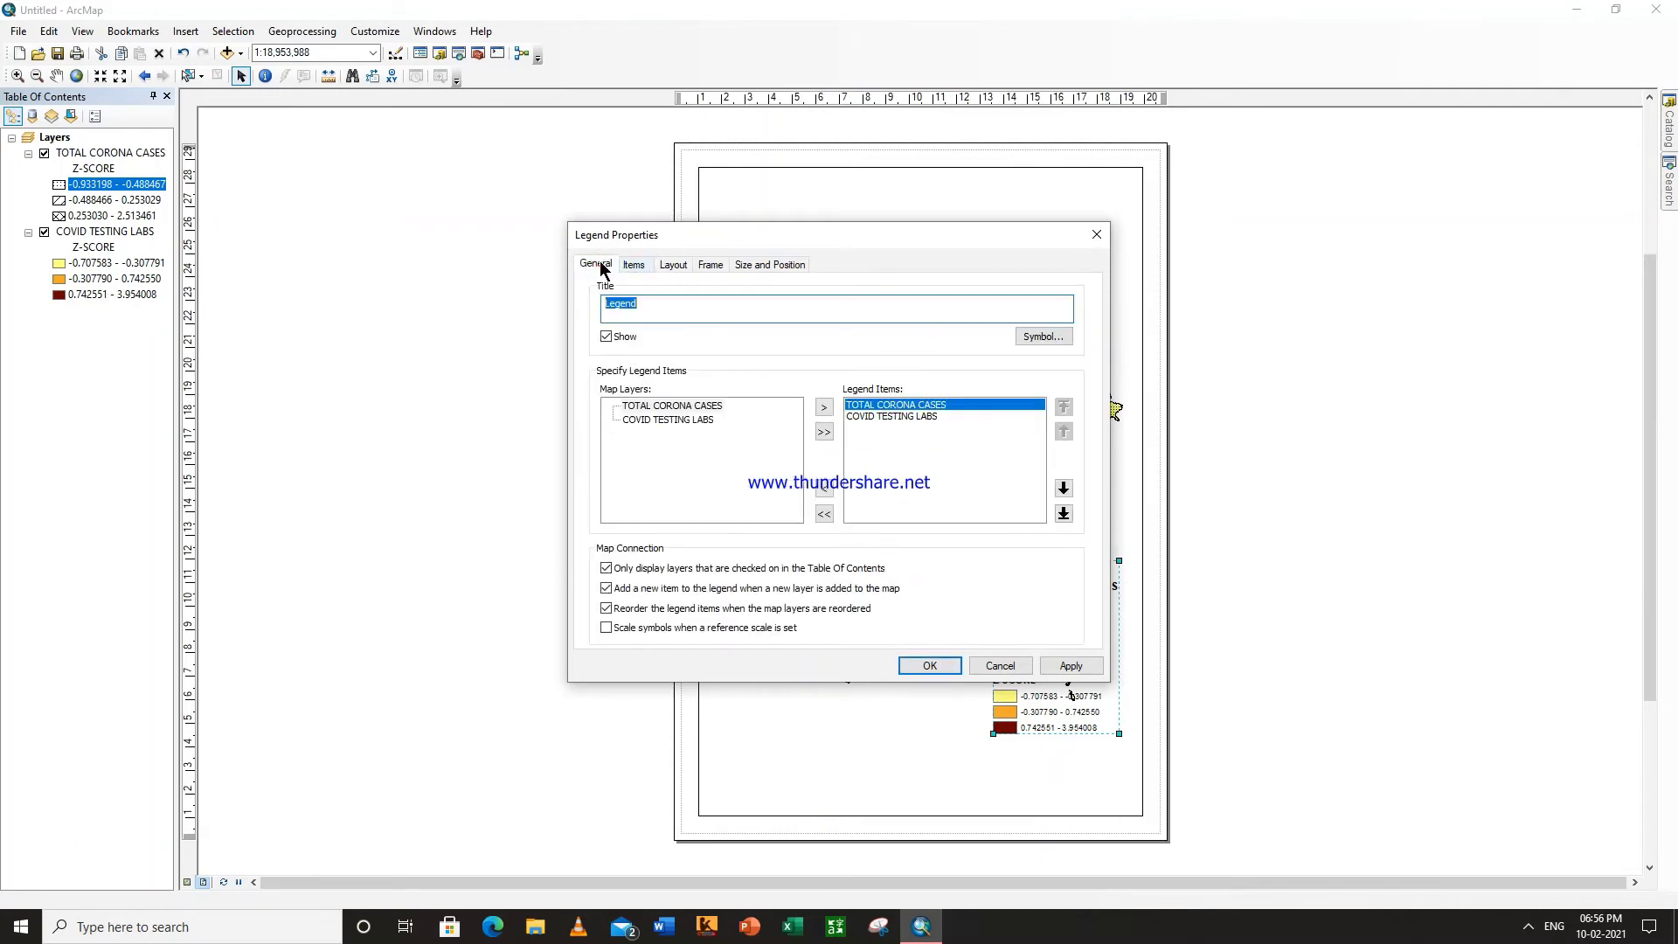
pyautogui.click(674, 267)
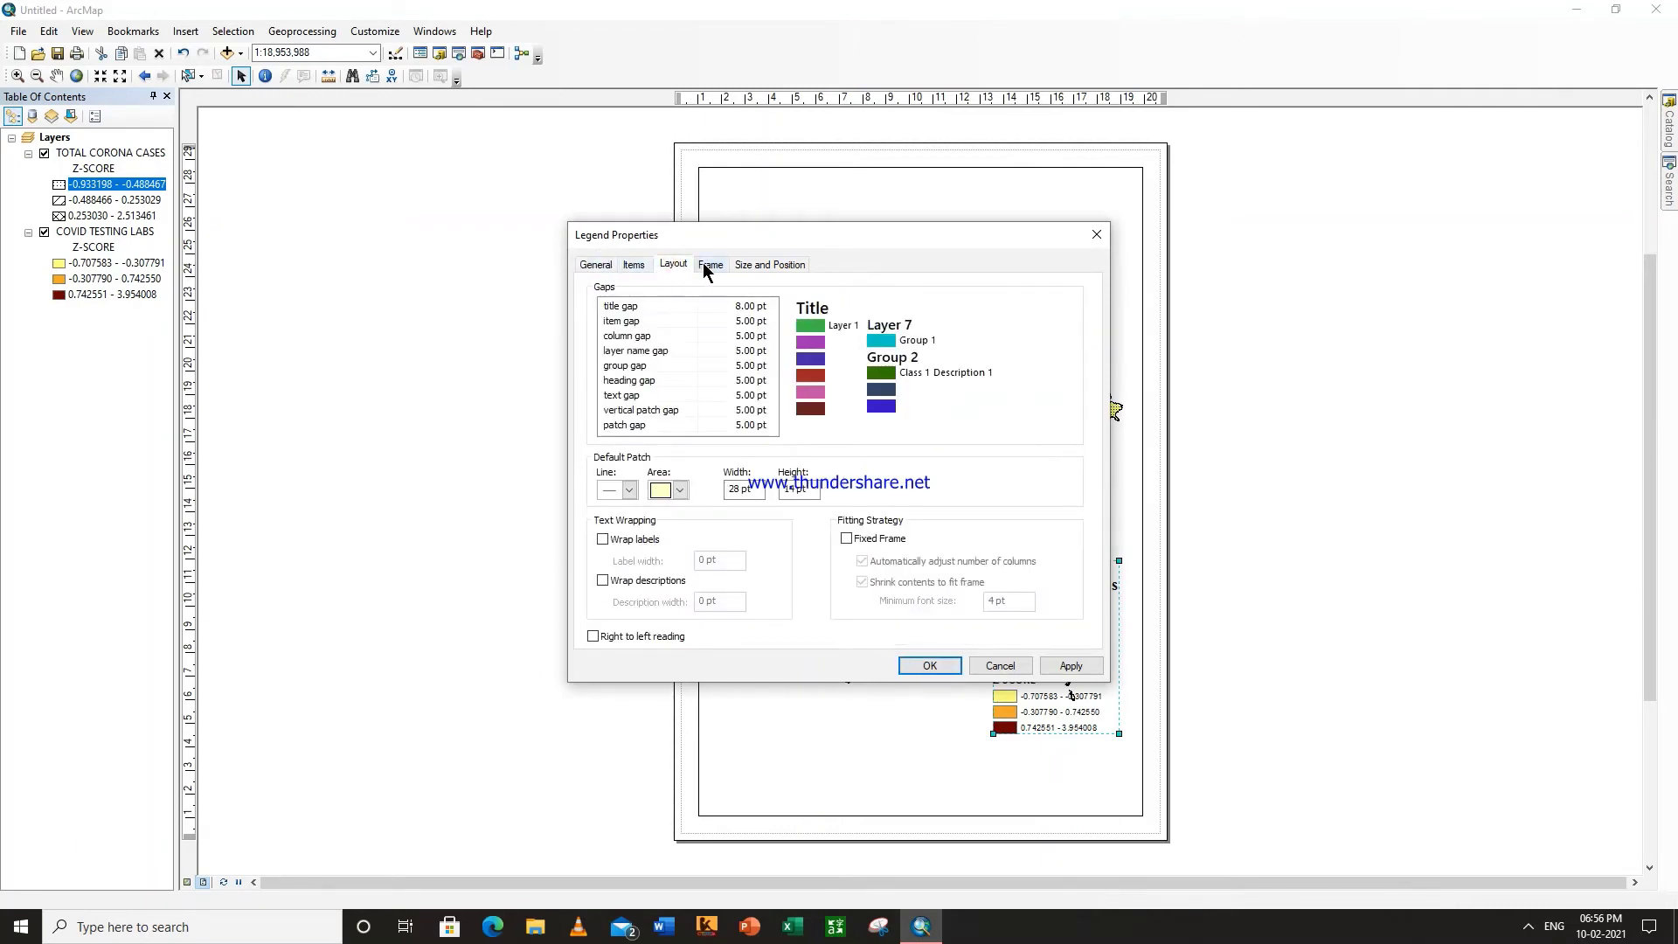
pyautogui.click(711, 267)
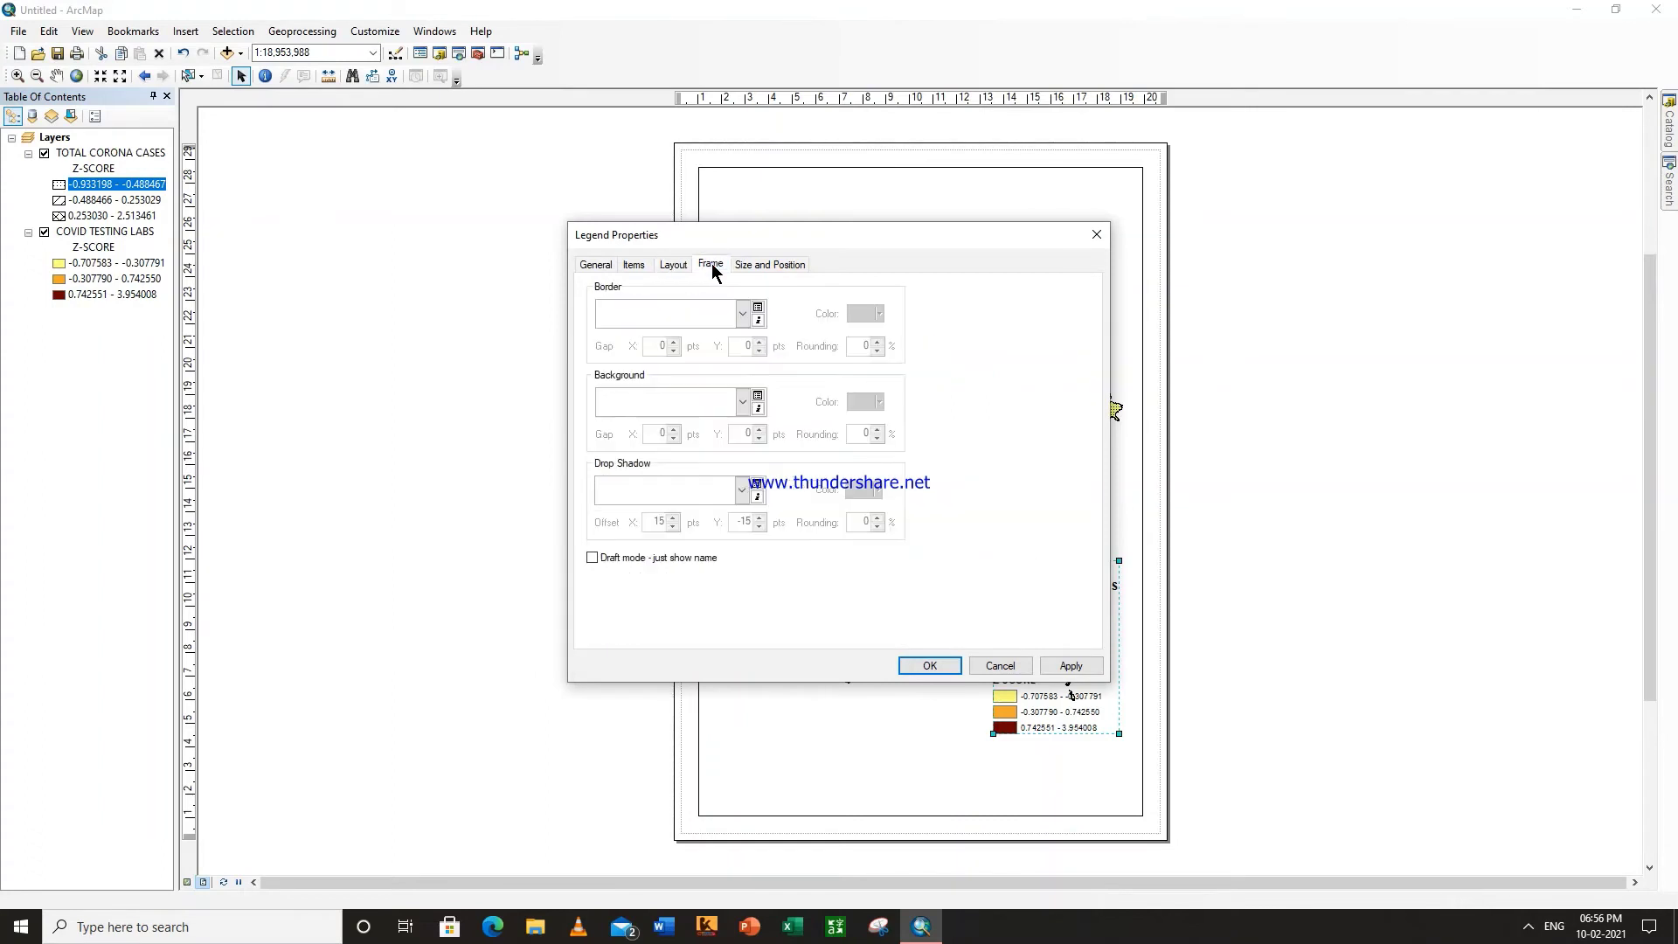
pyautogui.click(745, 402)
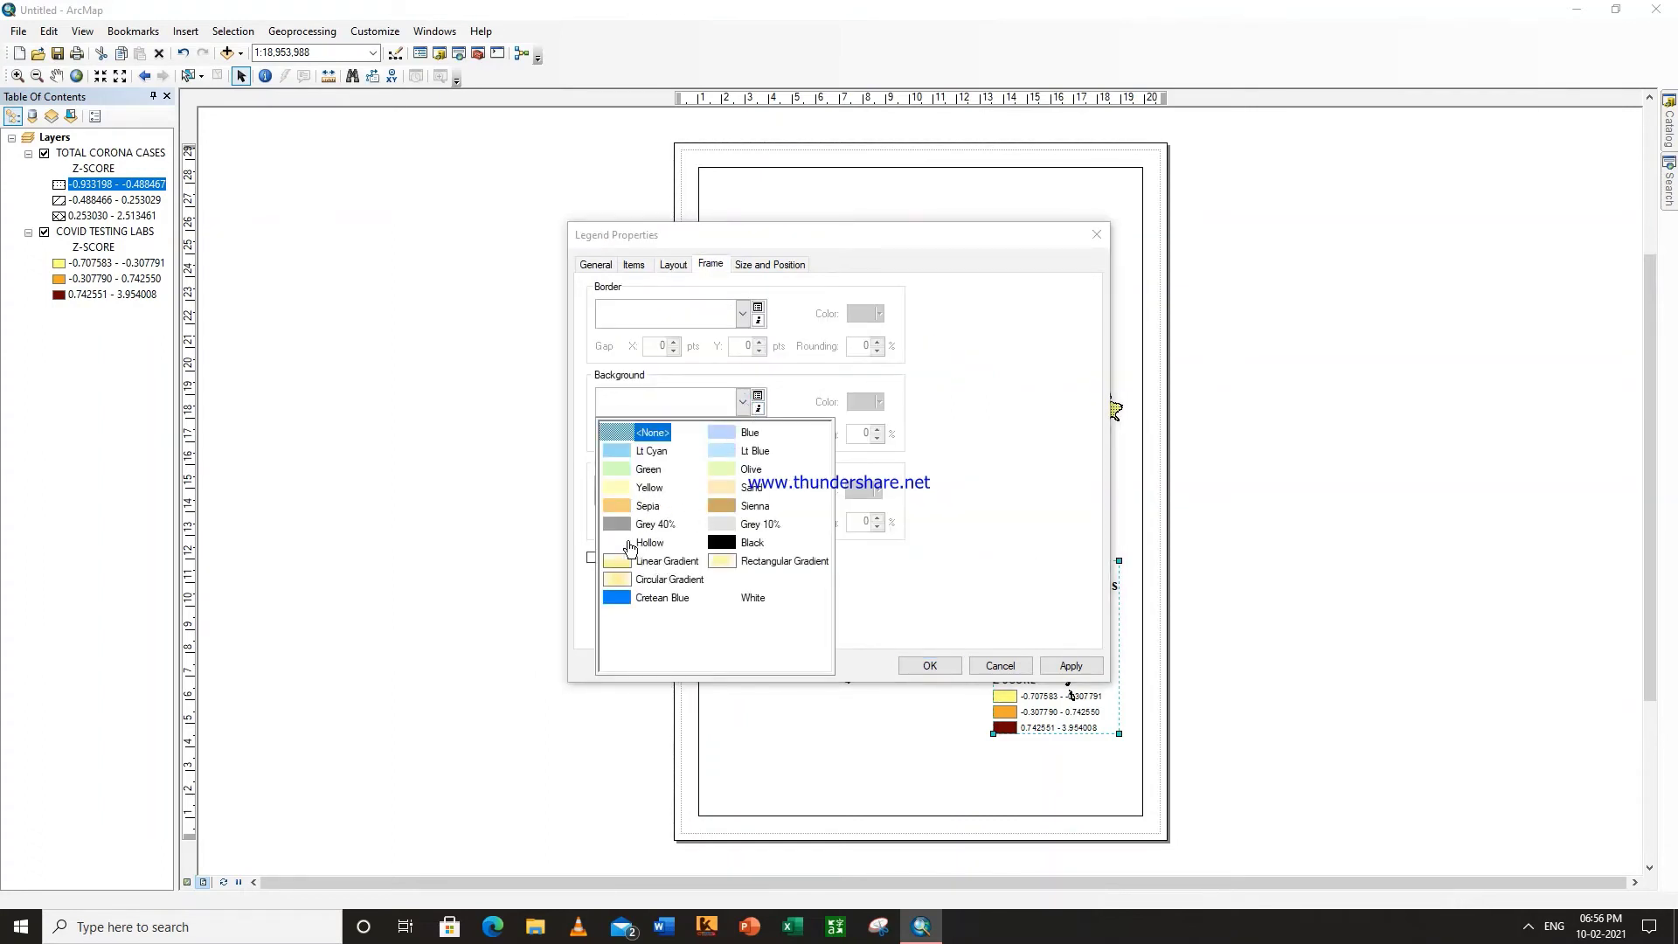
pyautogui.click(626, 543)
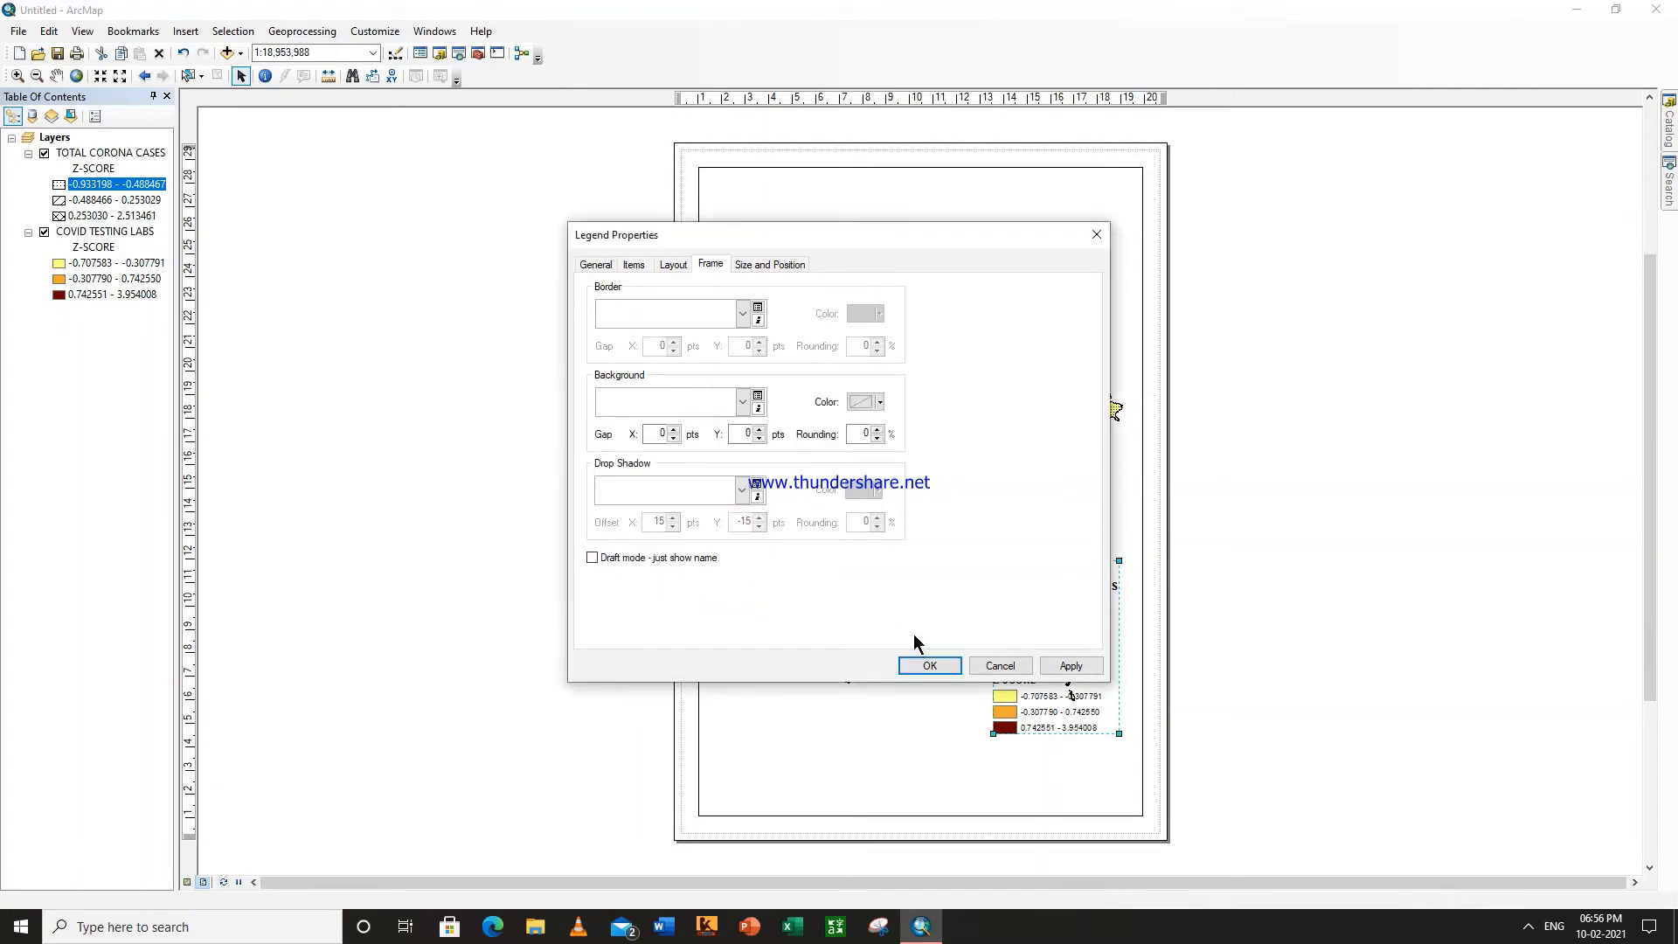
pyautogui.click(929, 666)
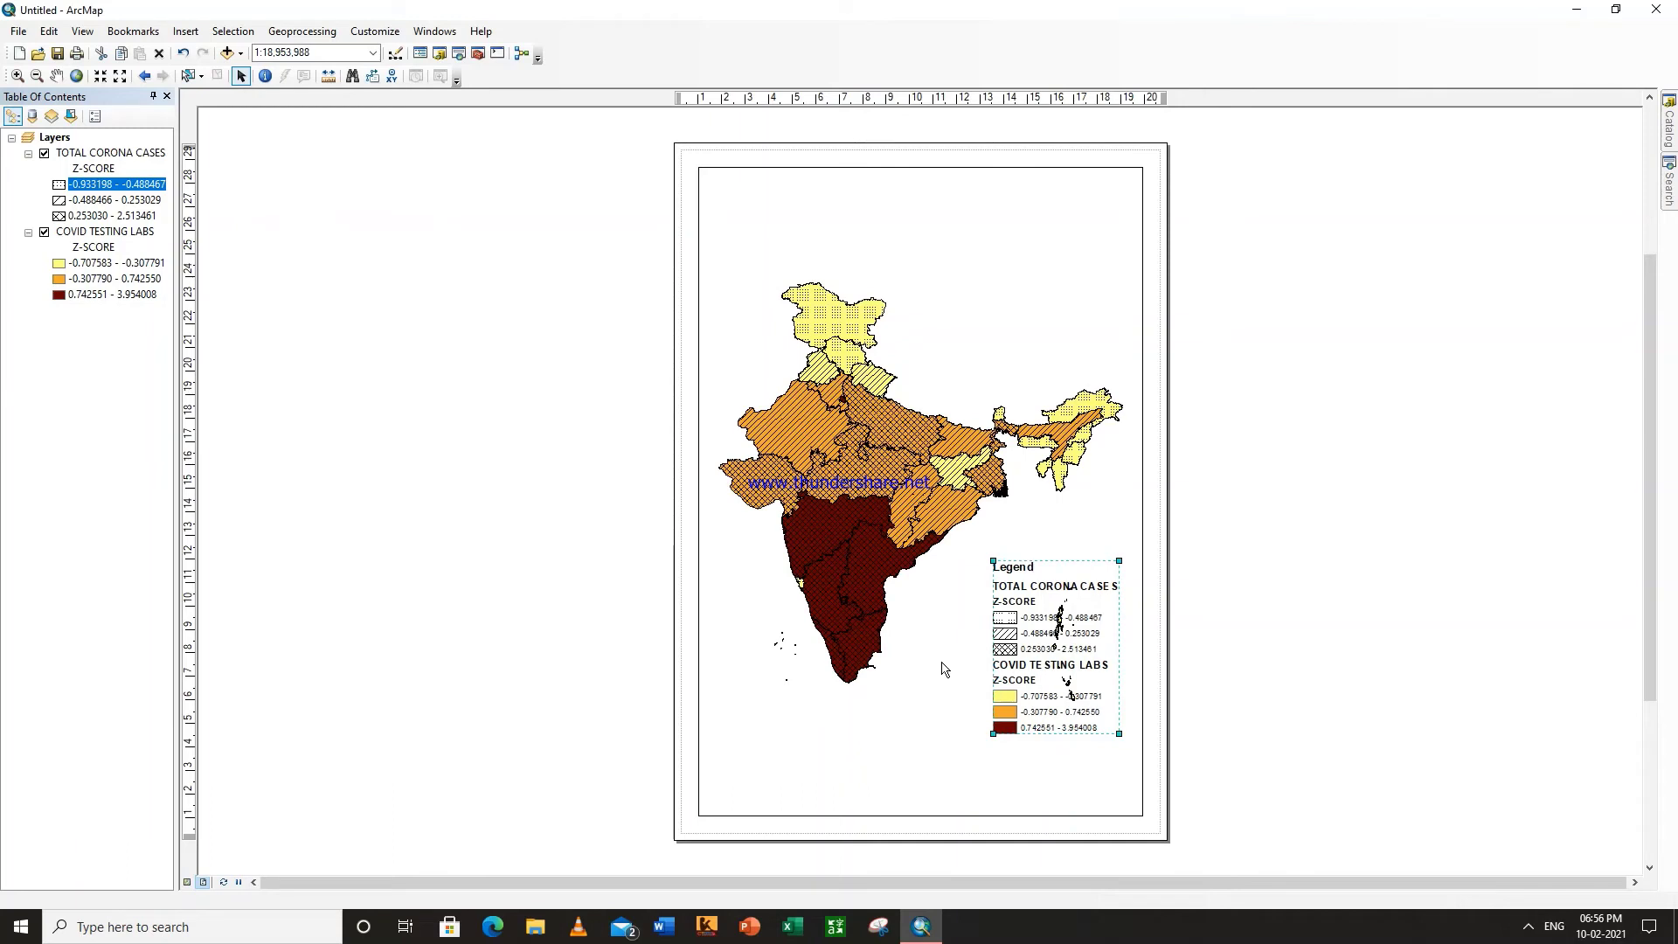
# Step: Set the legend's frame background to White so that it covers the islands behind it
pyautogui.click(1071, 671)
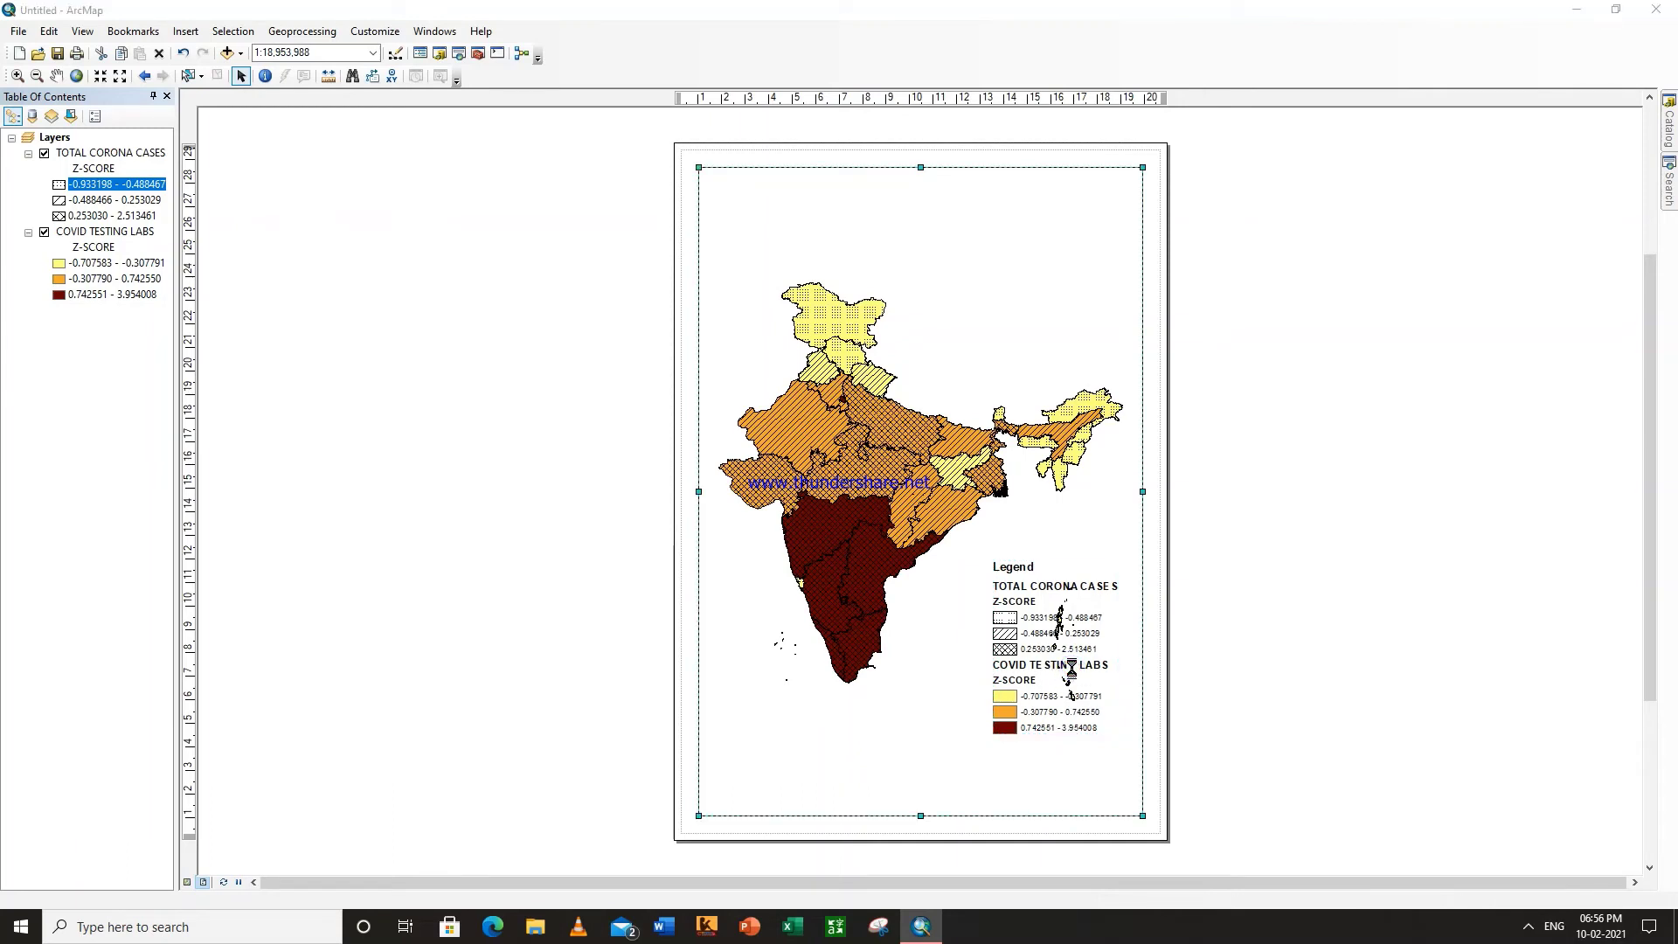
pyautogui.doubleClick(1071, 671)
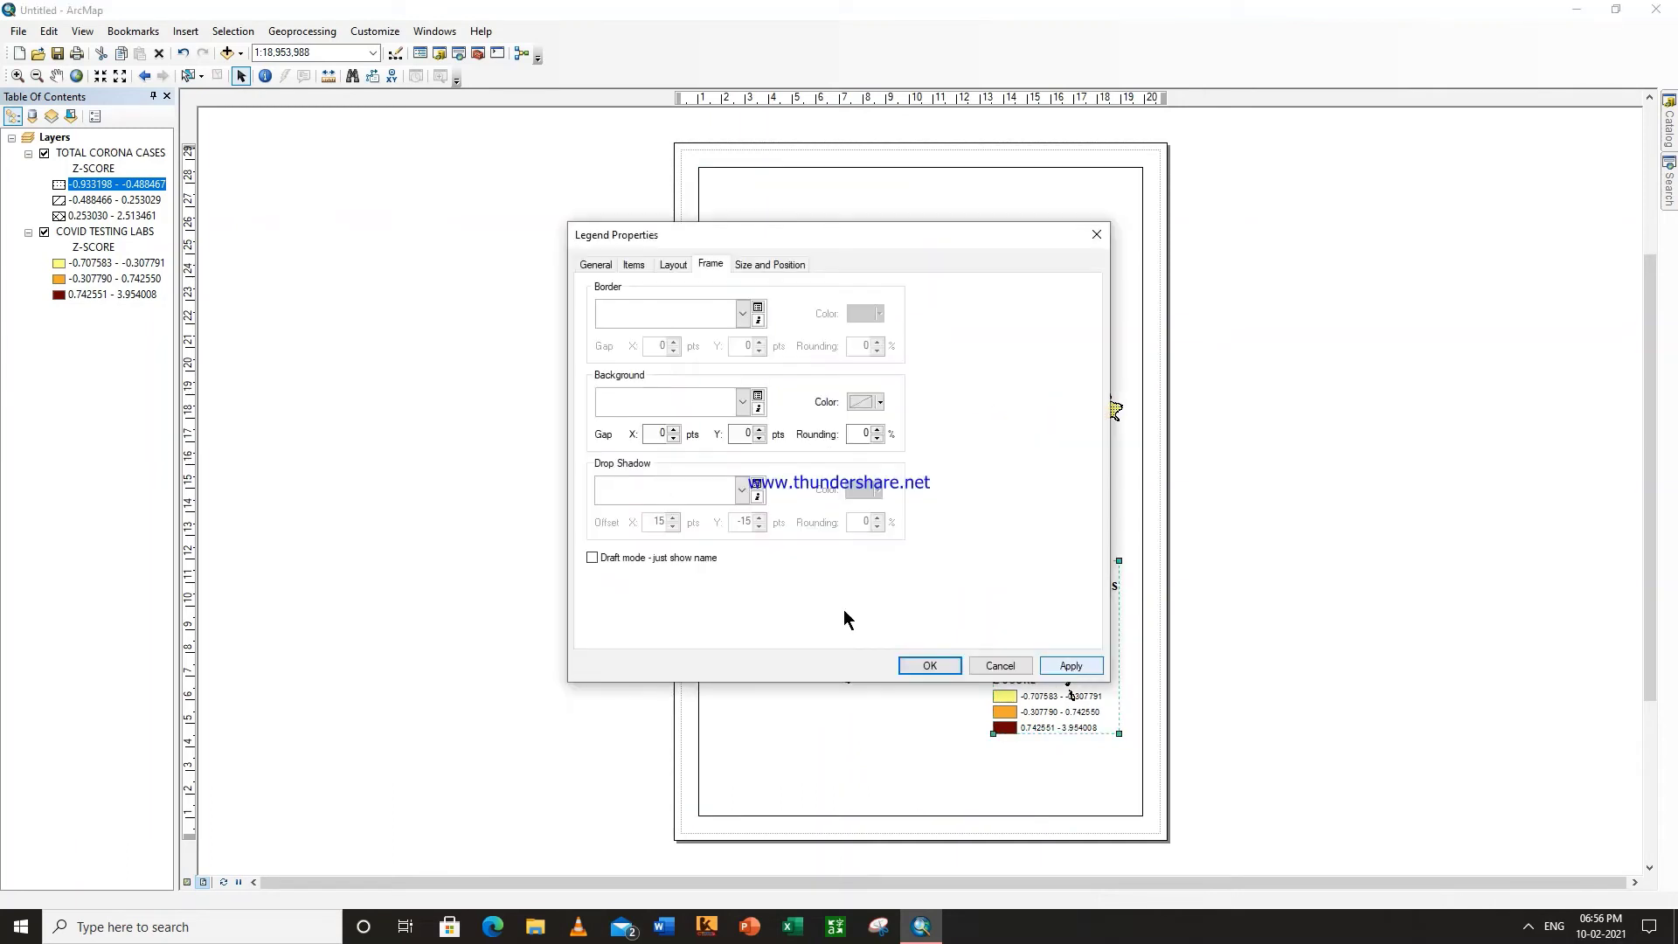
pyautogui.click(741, 403)
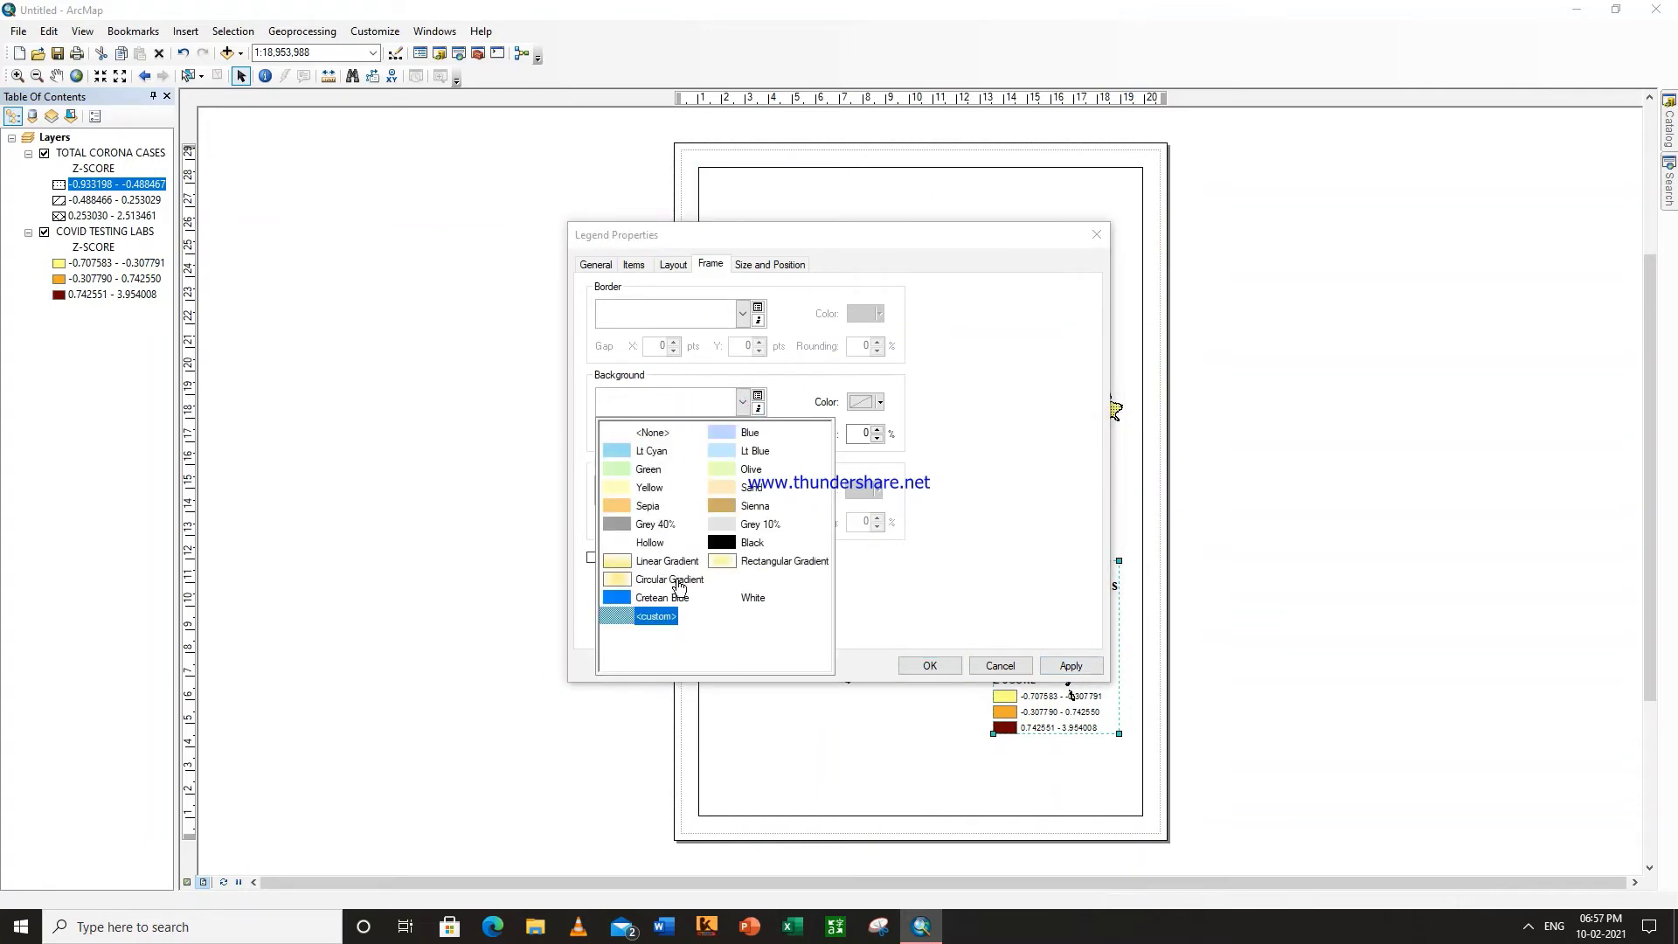
pyautogui.click(748, 599)
pyautogui.click(948, 672)
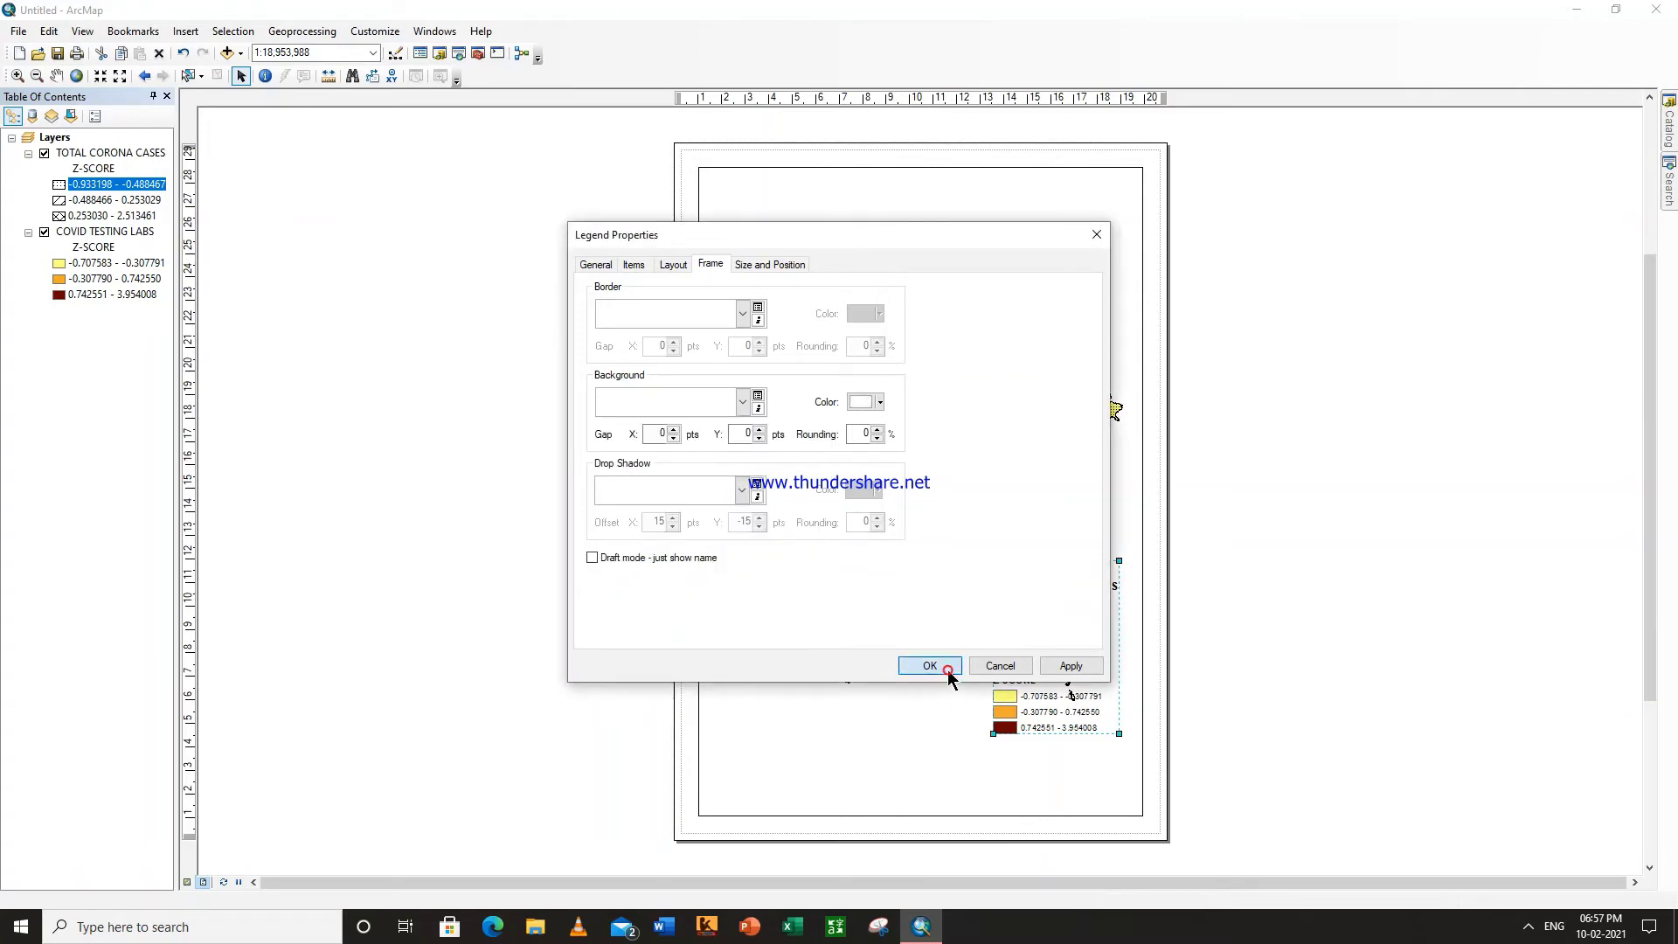
pyautogui.click(1268, 605)
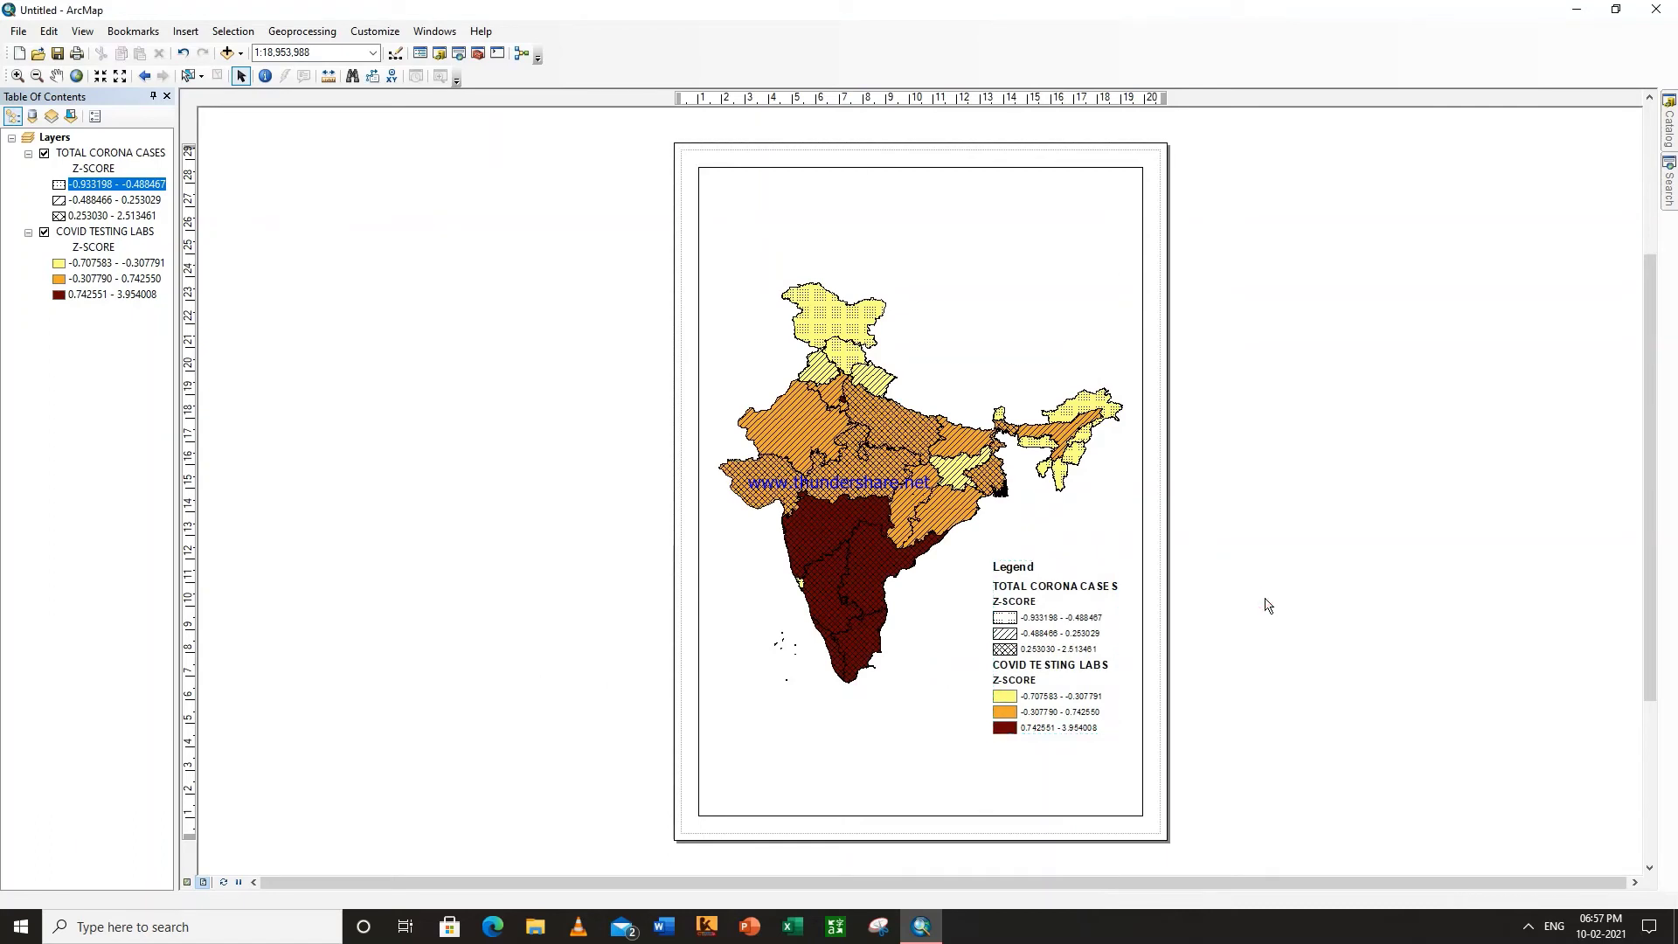
pyautogui.click(1033, 610)
pyautogui.rightClick(1033, 611)
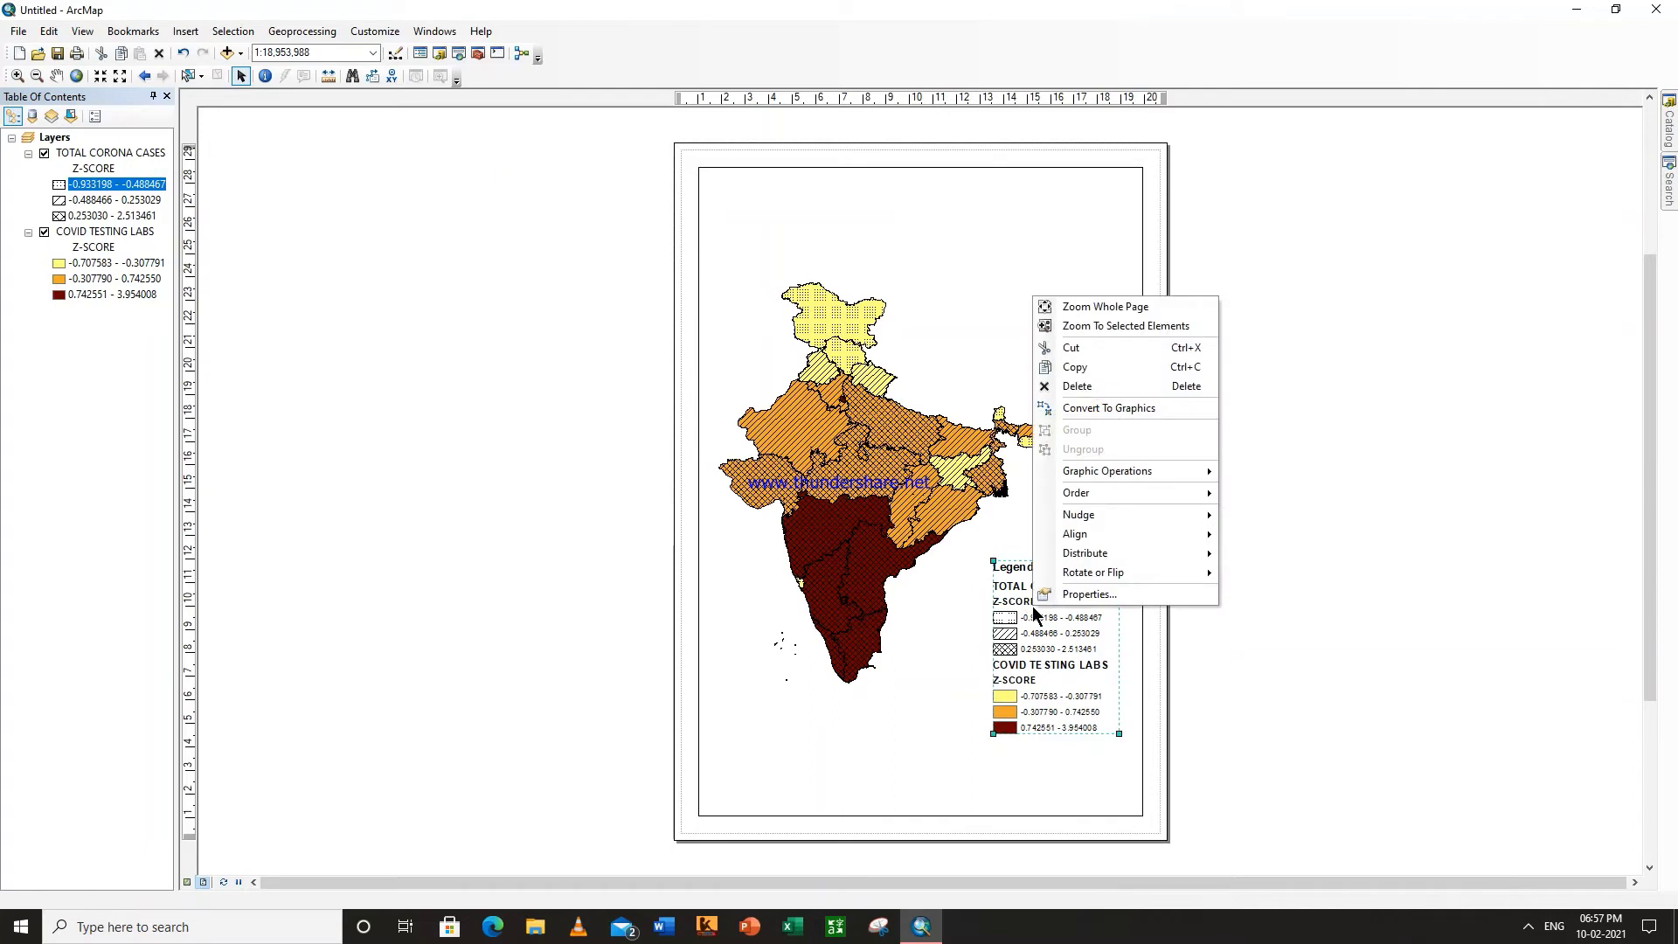
pyautogui.click(1247, 675)
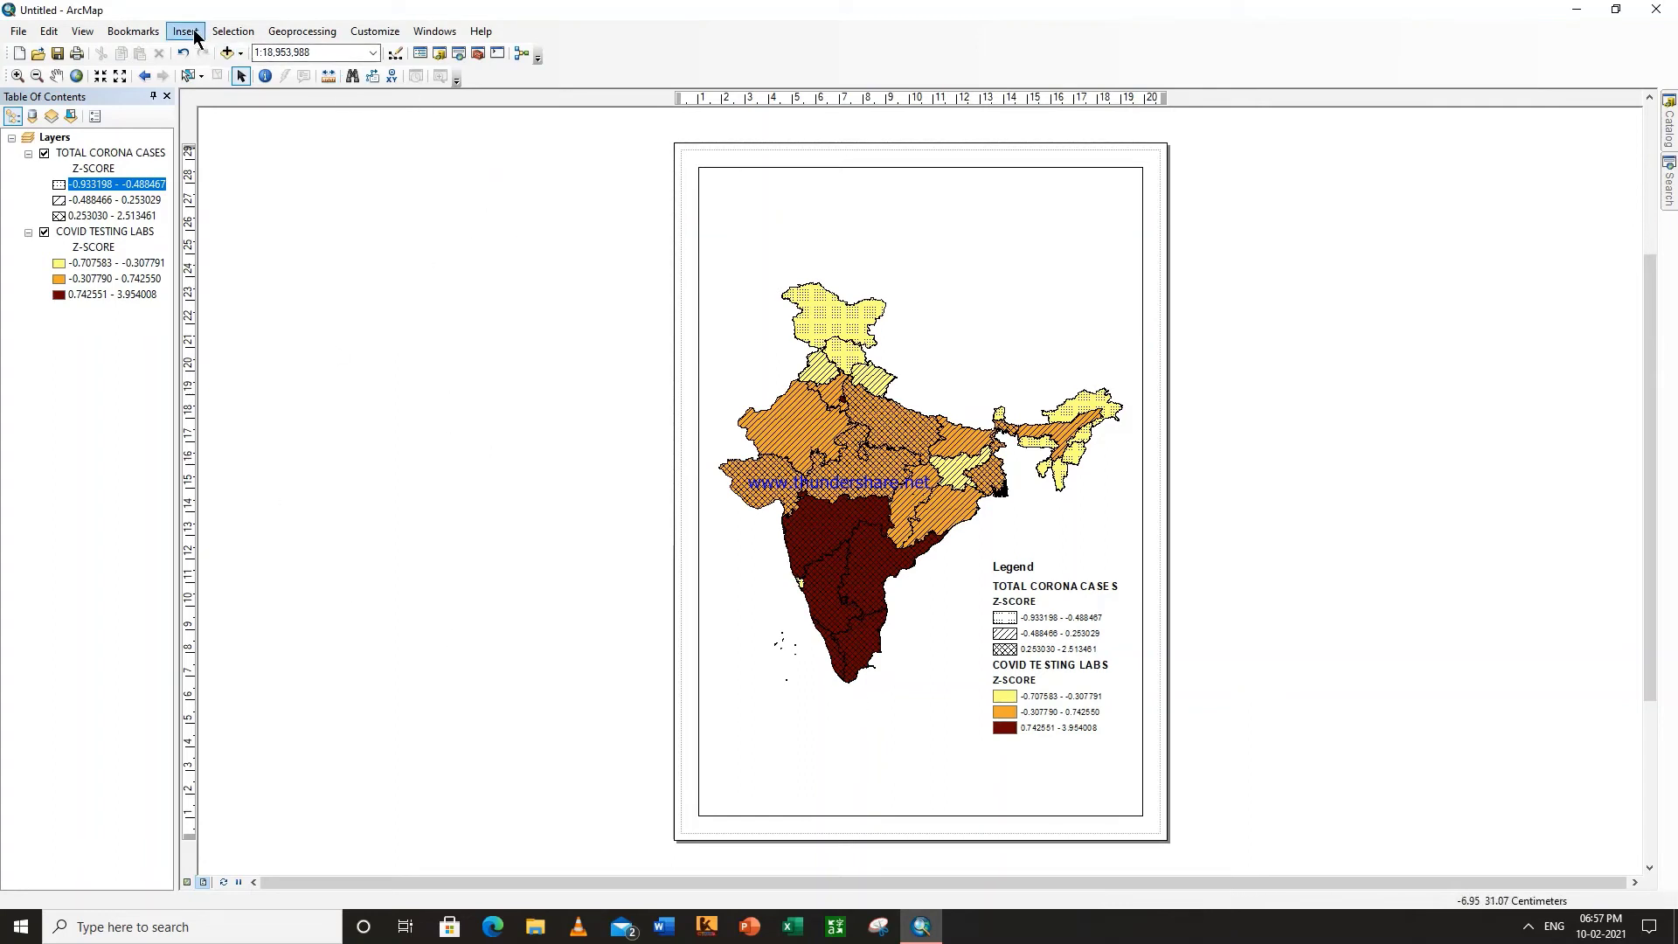
# Step: Create a labels-only graticule for the data frame with parallels and meridians every 10 degrees, keeping the default axis ticks
pyautogui.click(83, 33)
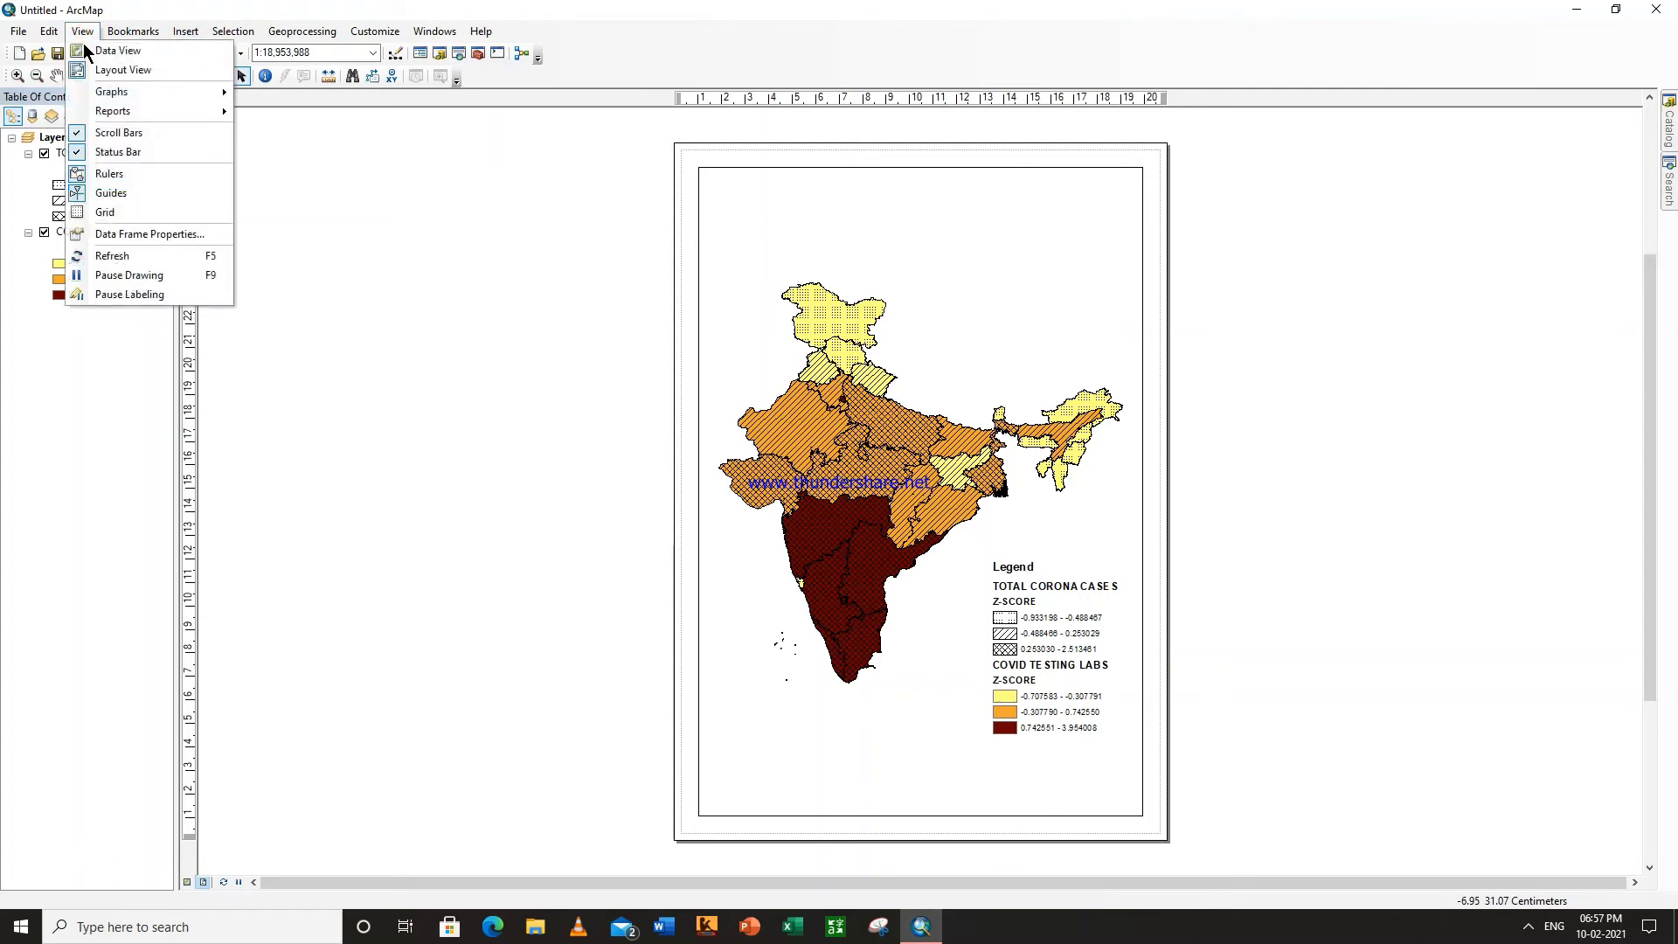
pyautogui.click(164, 235)
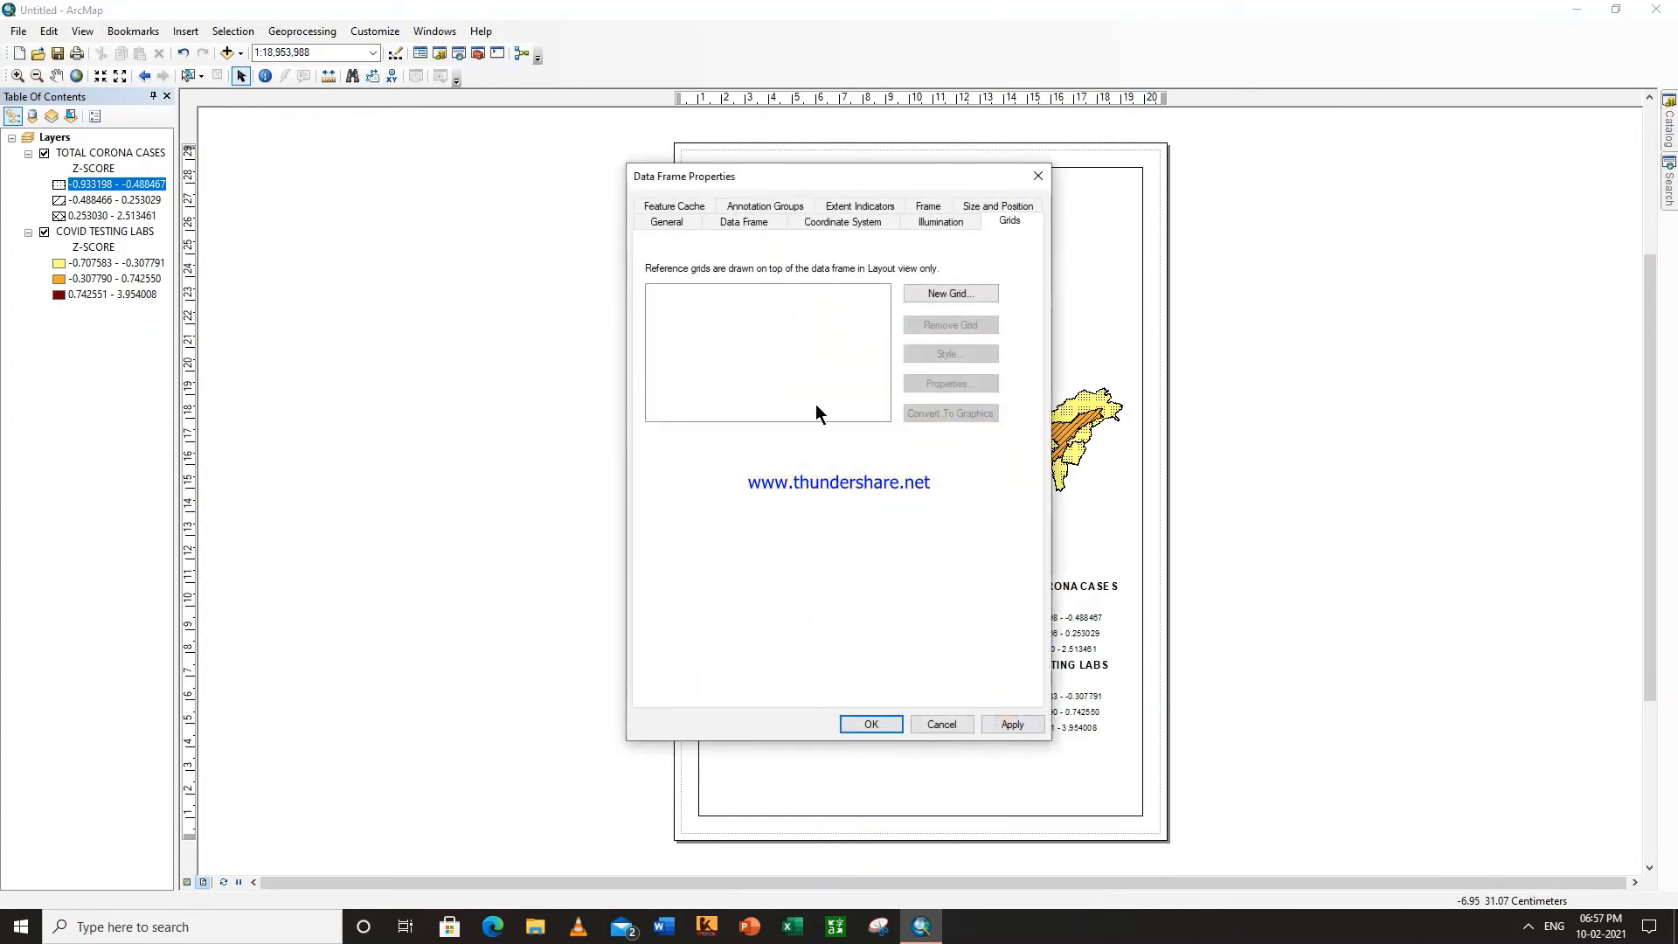
pyautogui.click(941, 294)
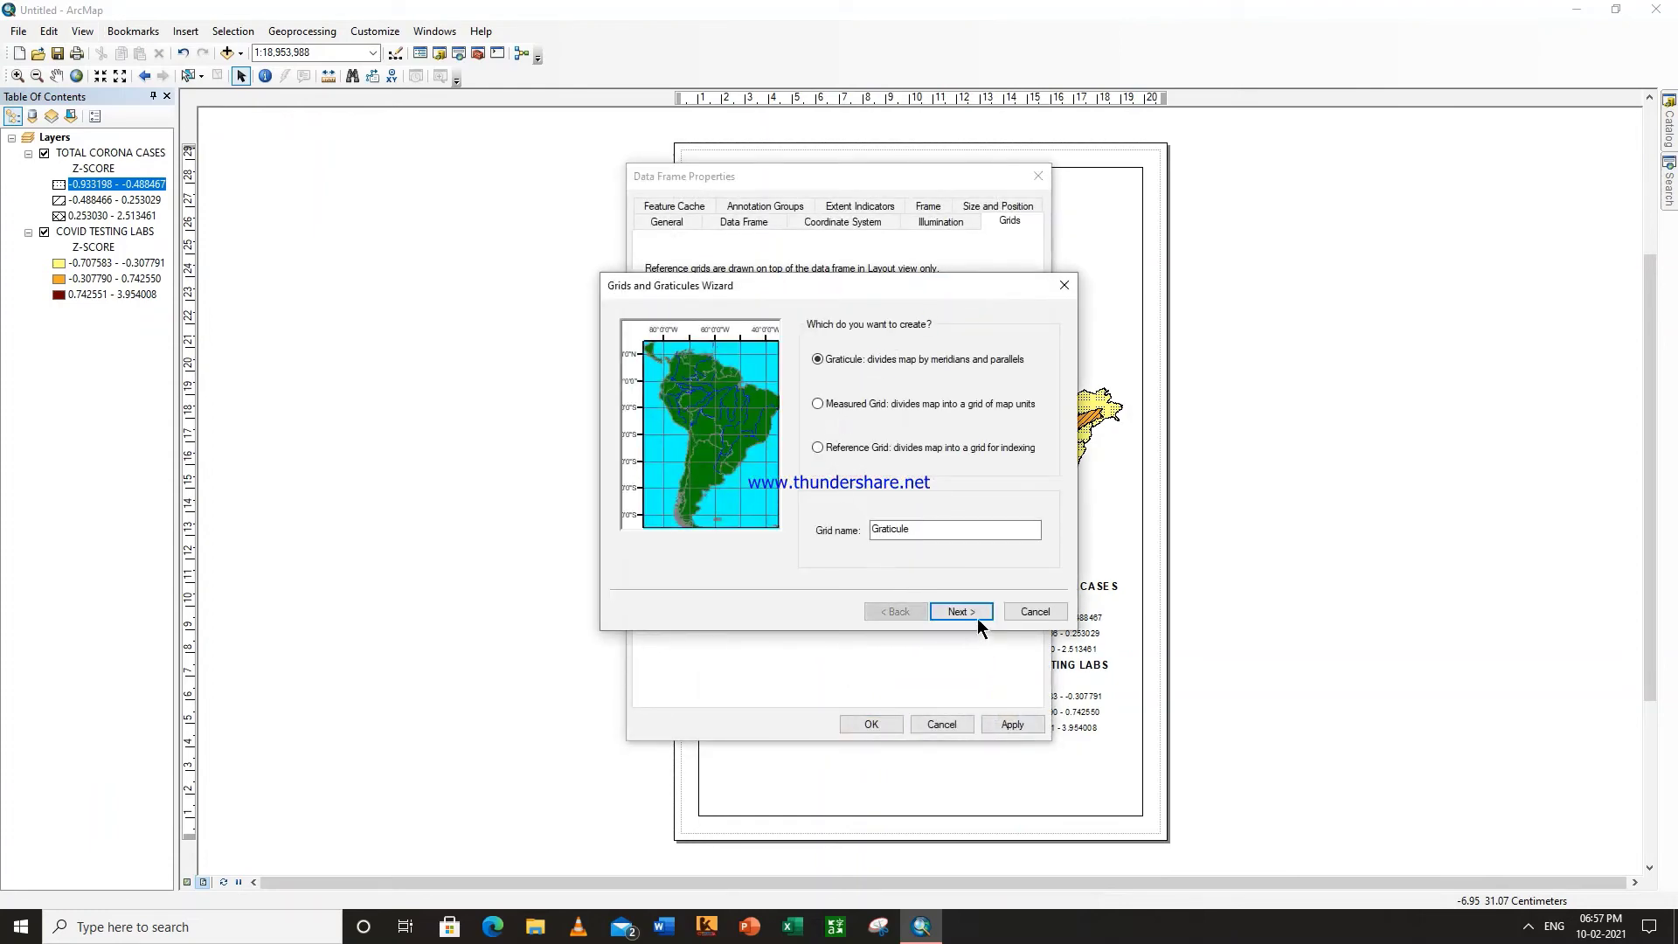
pyautogui.click(977, 617)
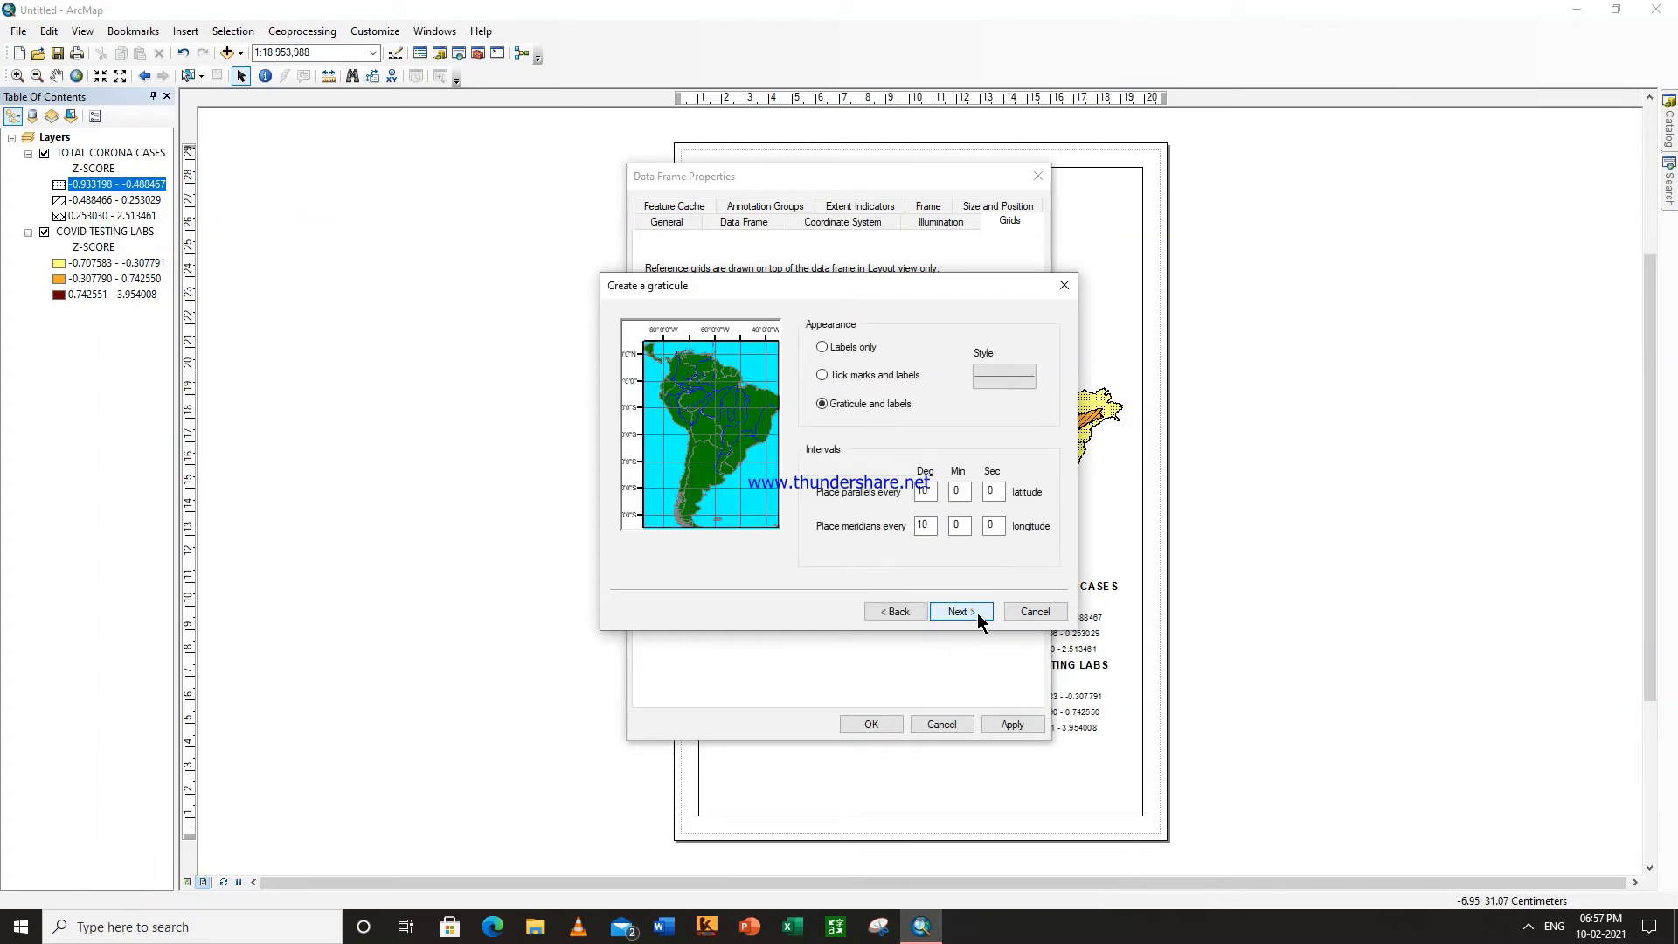
pyautogui.click(822, 346)
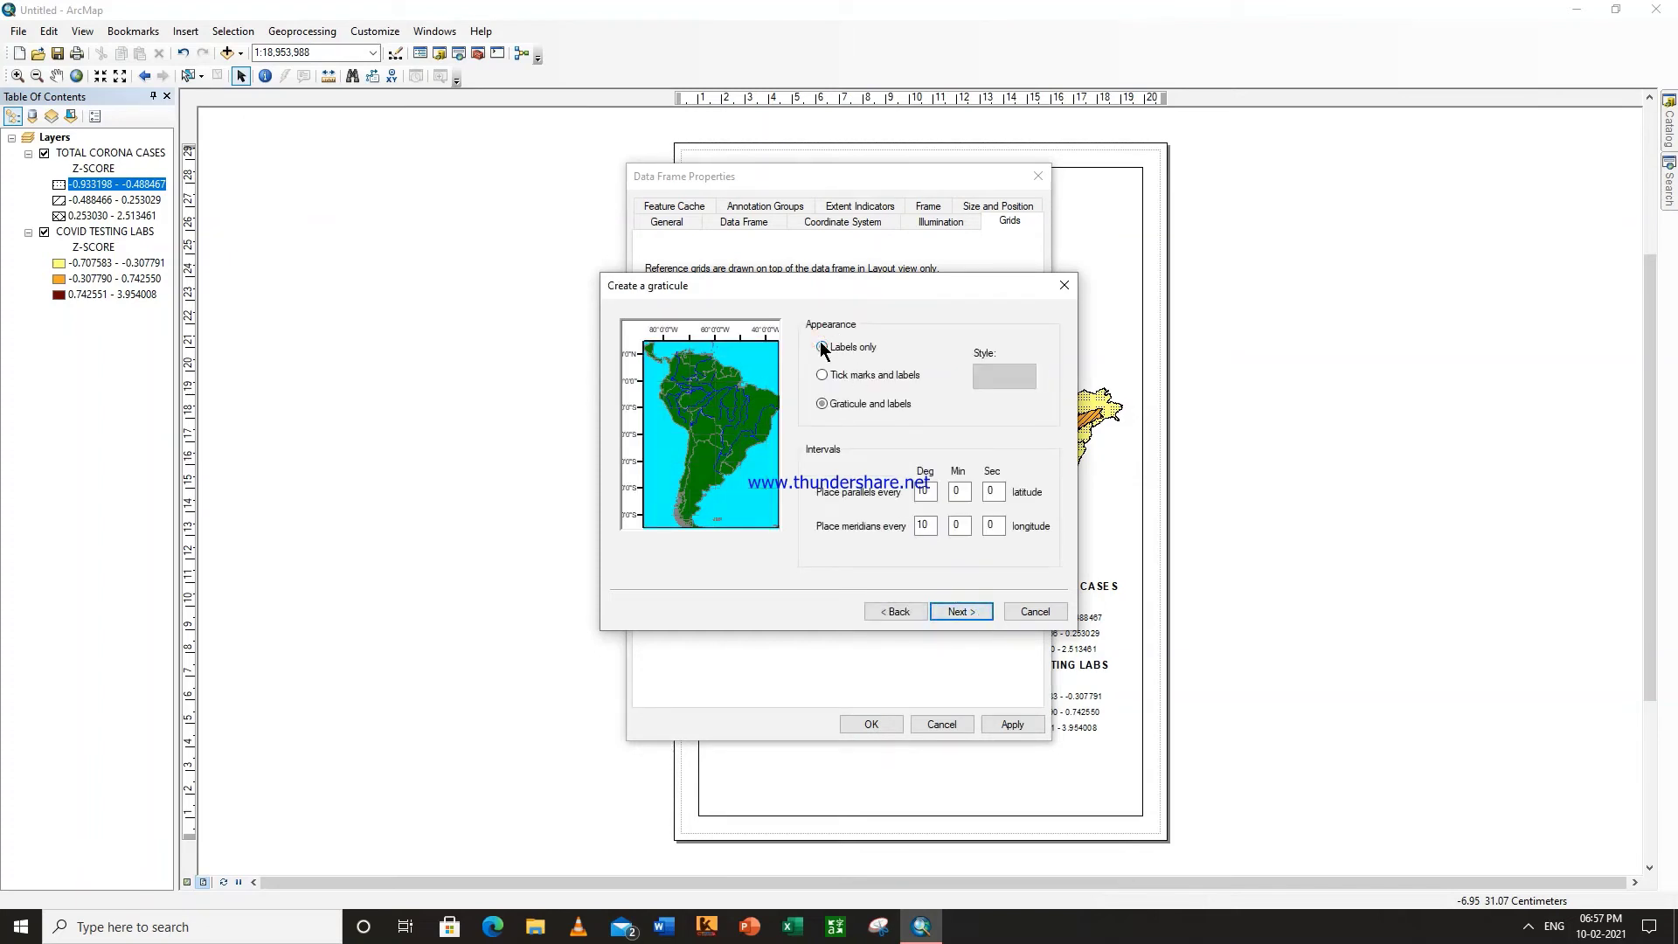
pyautogui.click(964, 612)
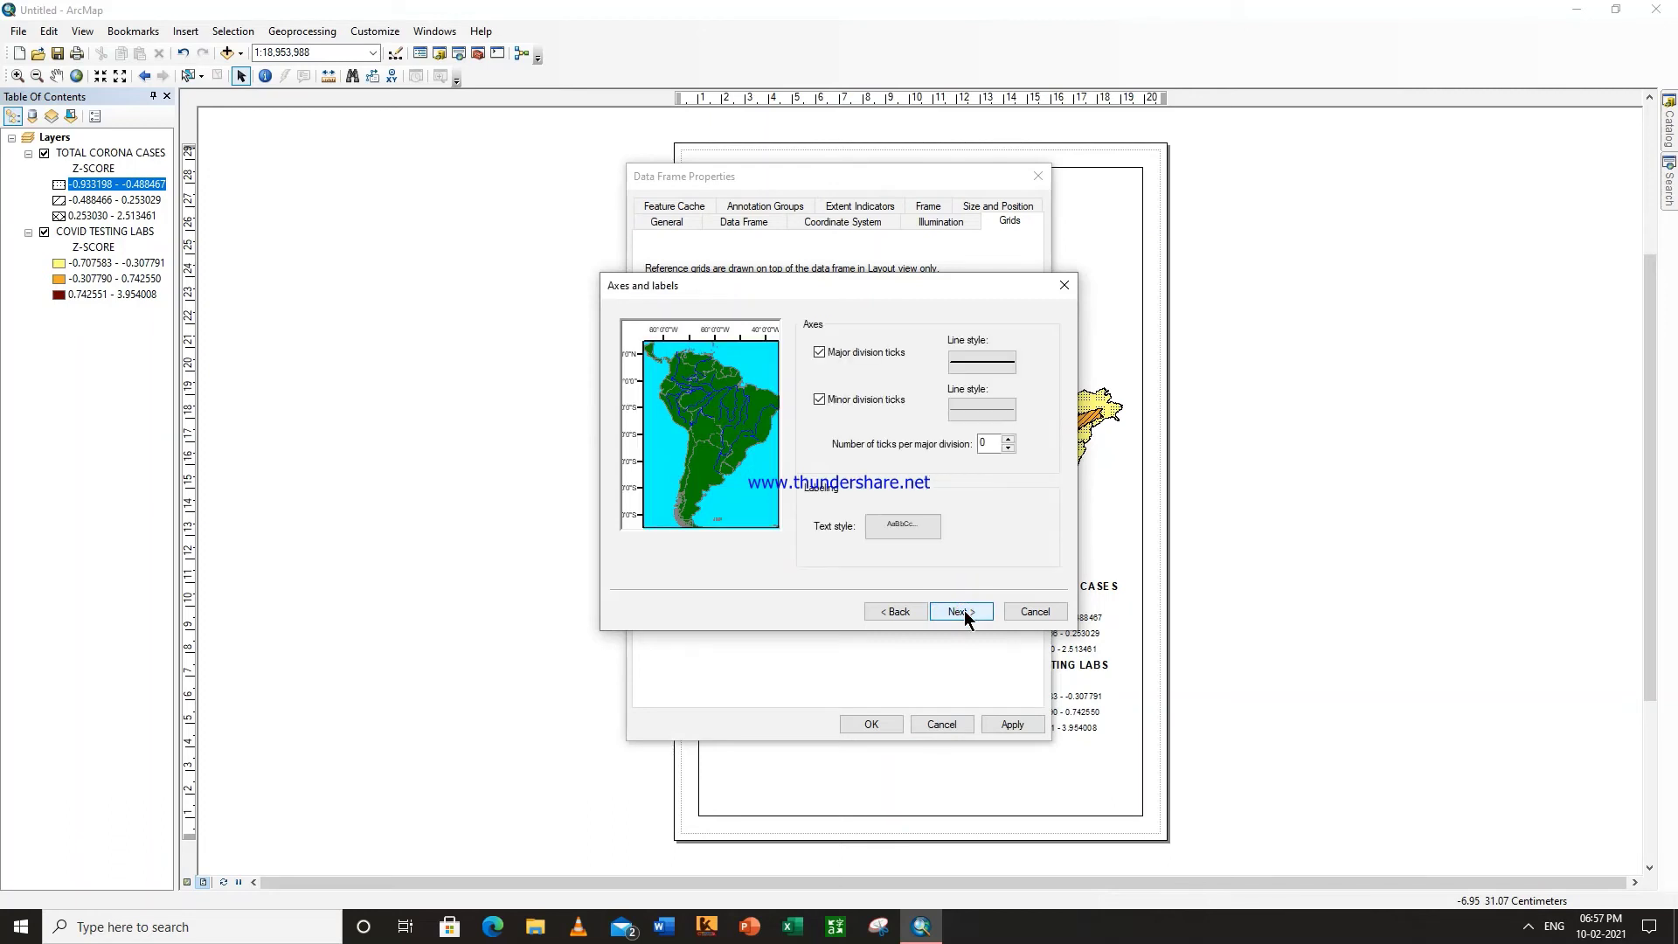
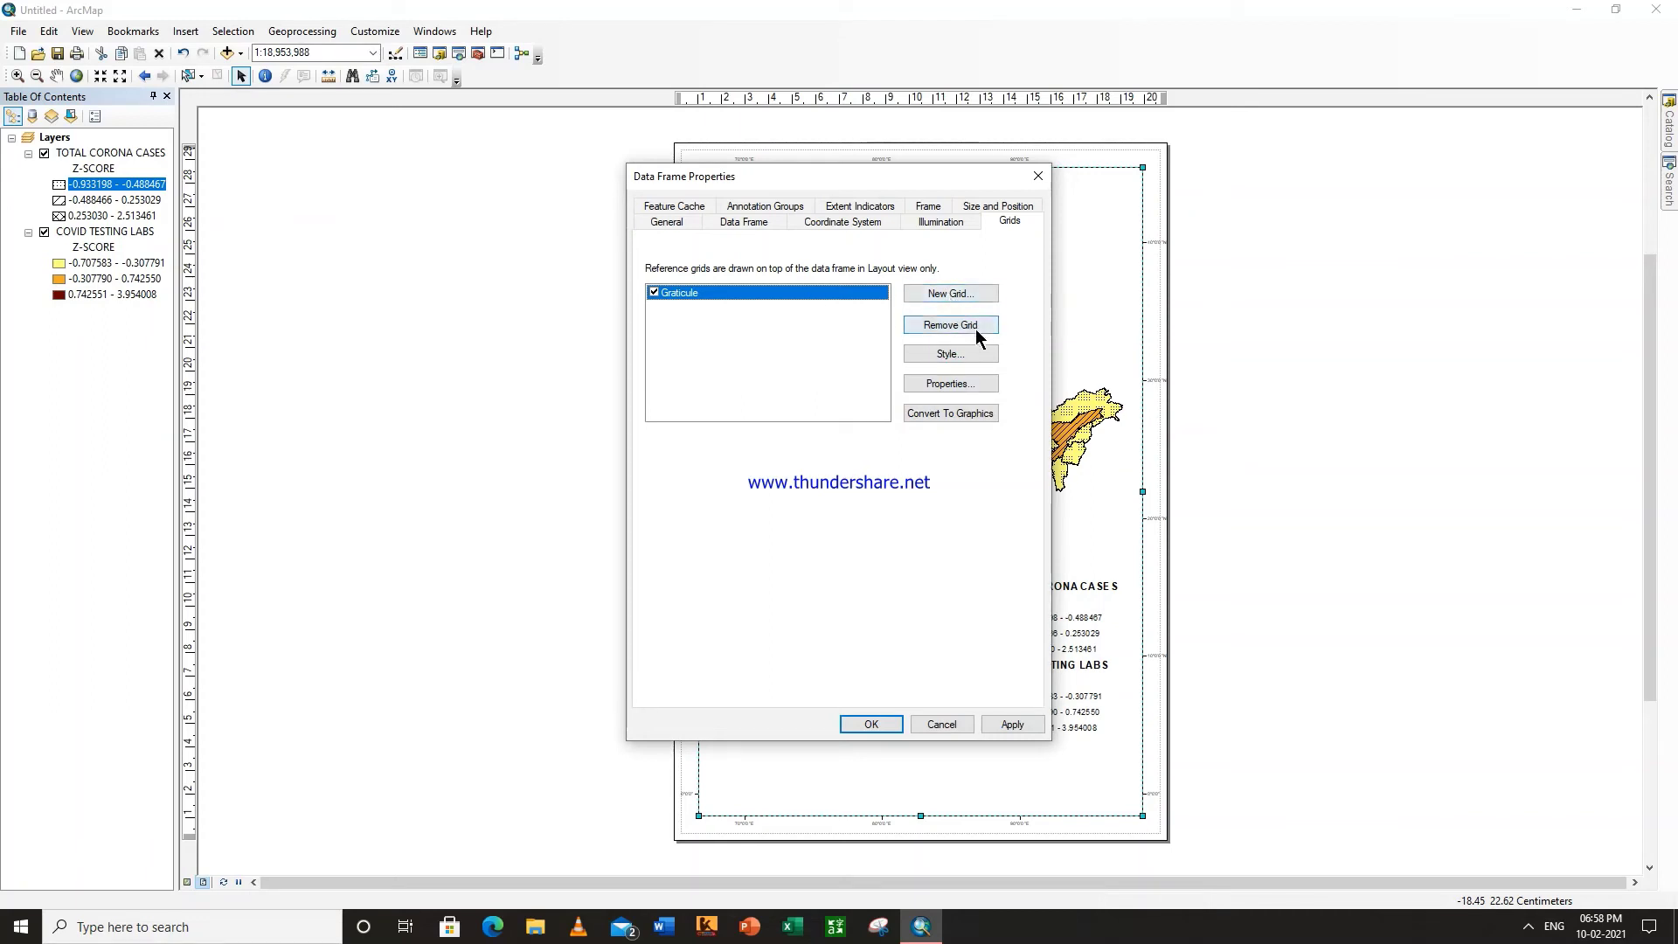
# Step: Look through the data frame's general, extent, coordinate system, illumination and feature cache properties for settings affecting the graticule labels
pyautogui.click(669, 223)
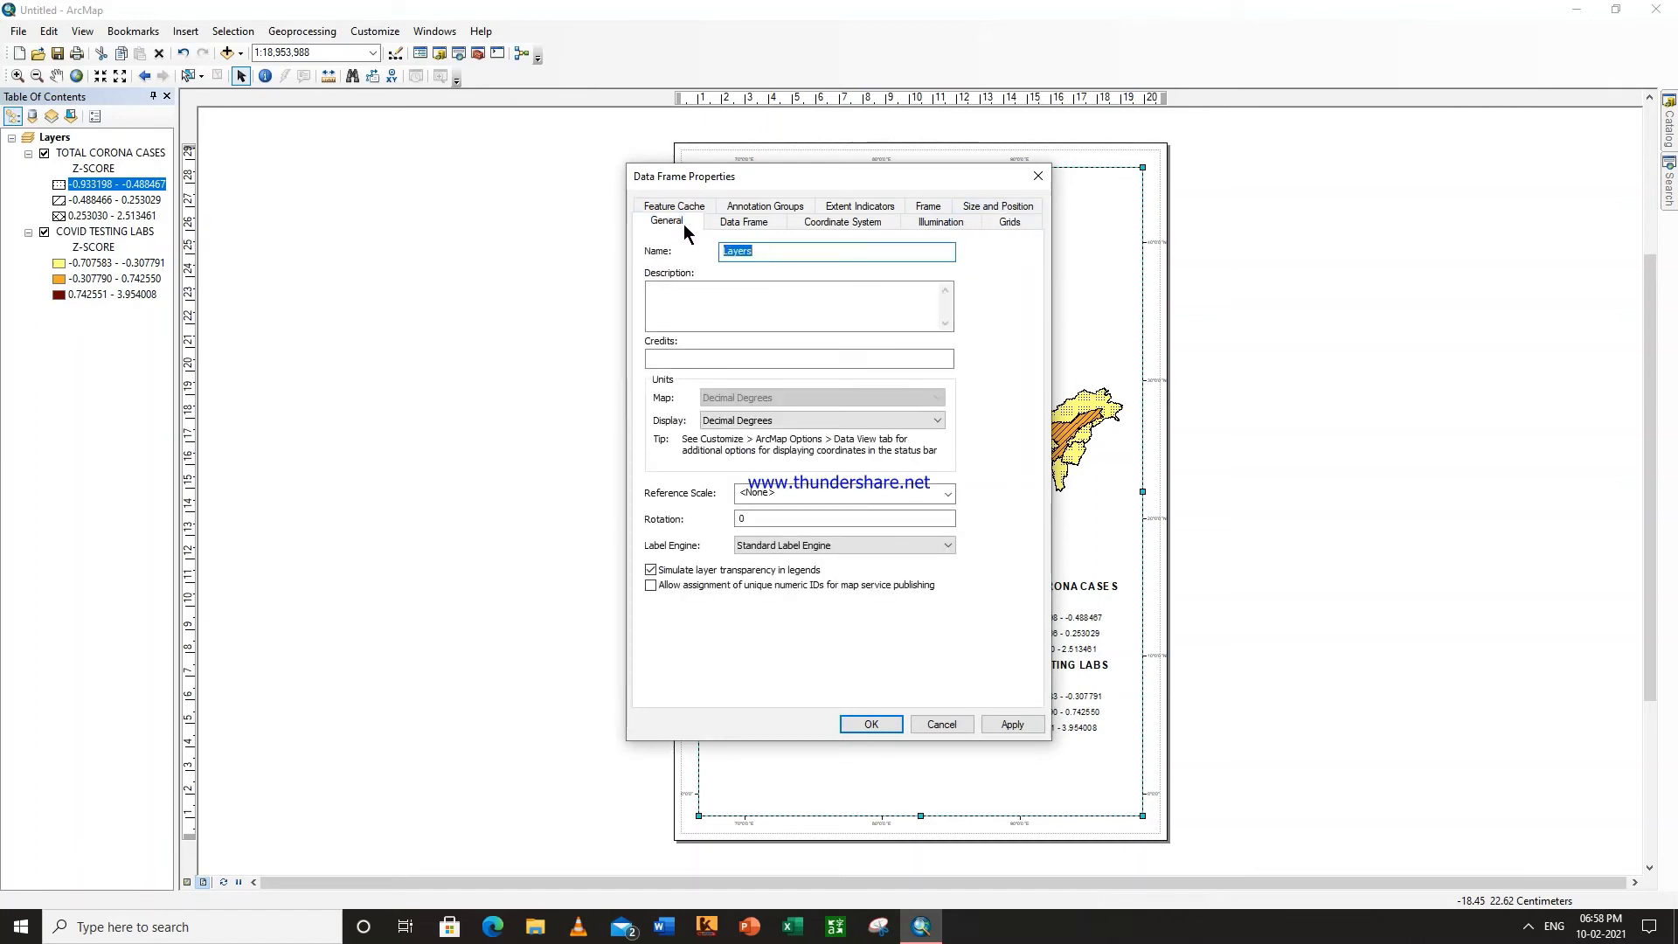
pyautogui.click(743, 221)
pyautogui.click(824, 224)
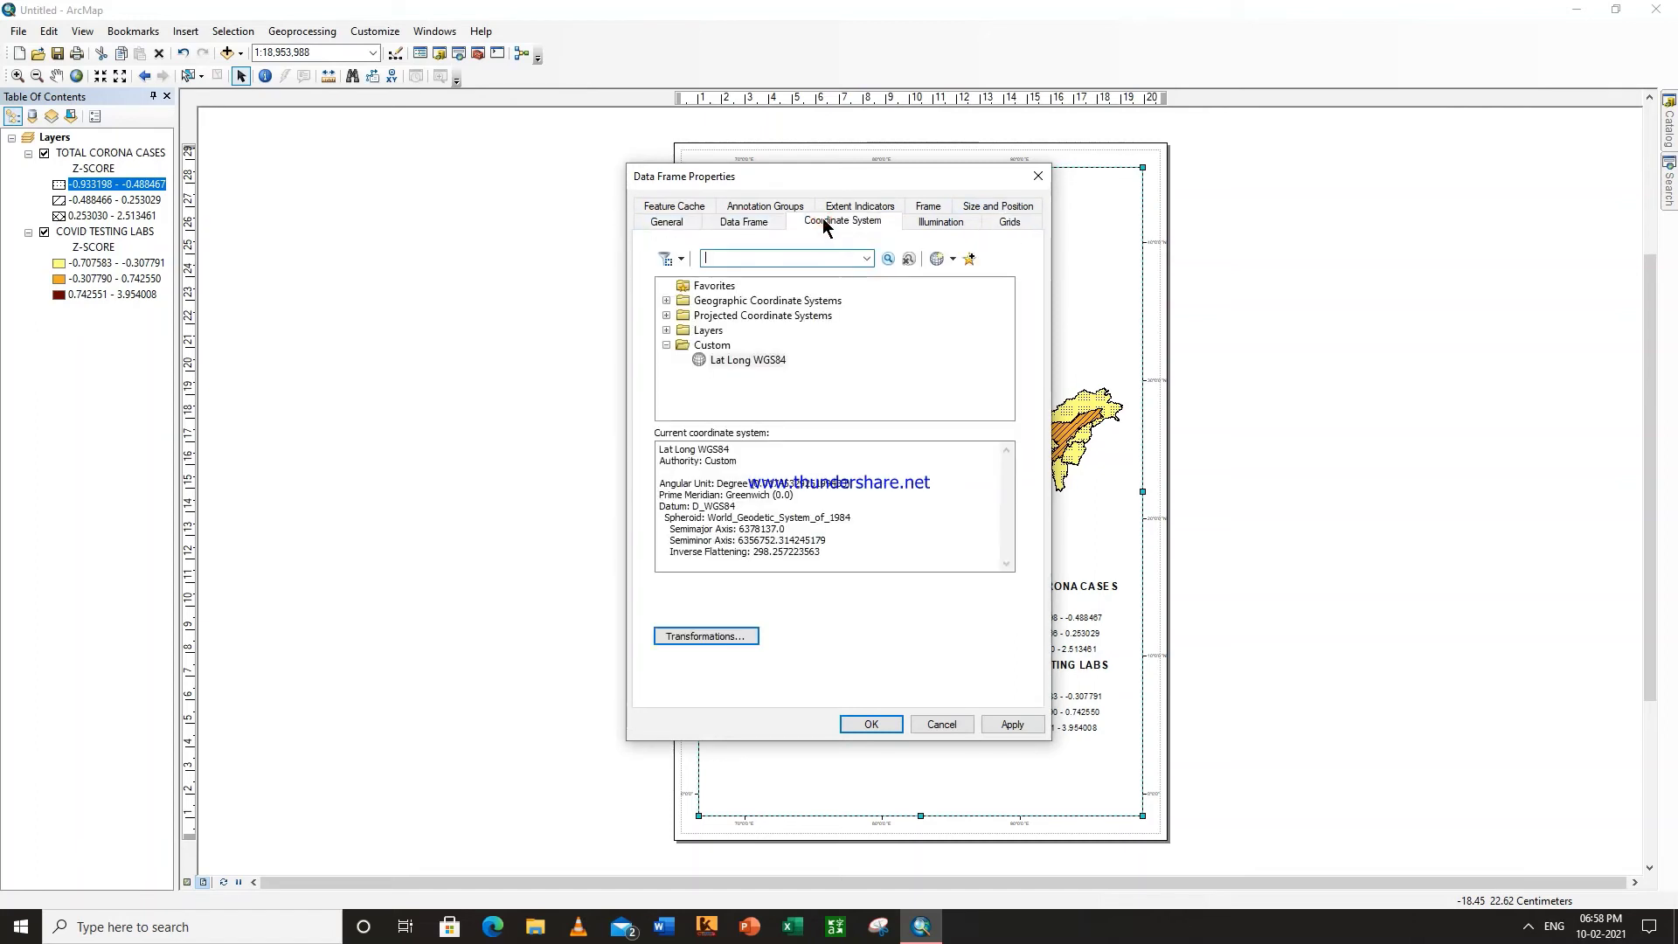
pyautogui.click(946, 221)
pyautogui.click(945, 210)
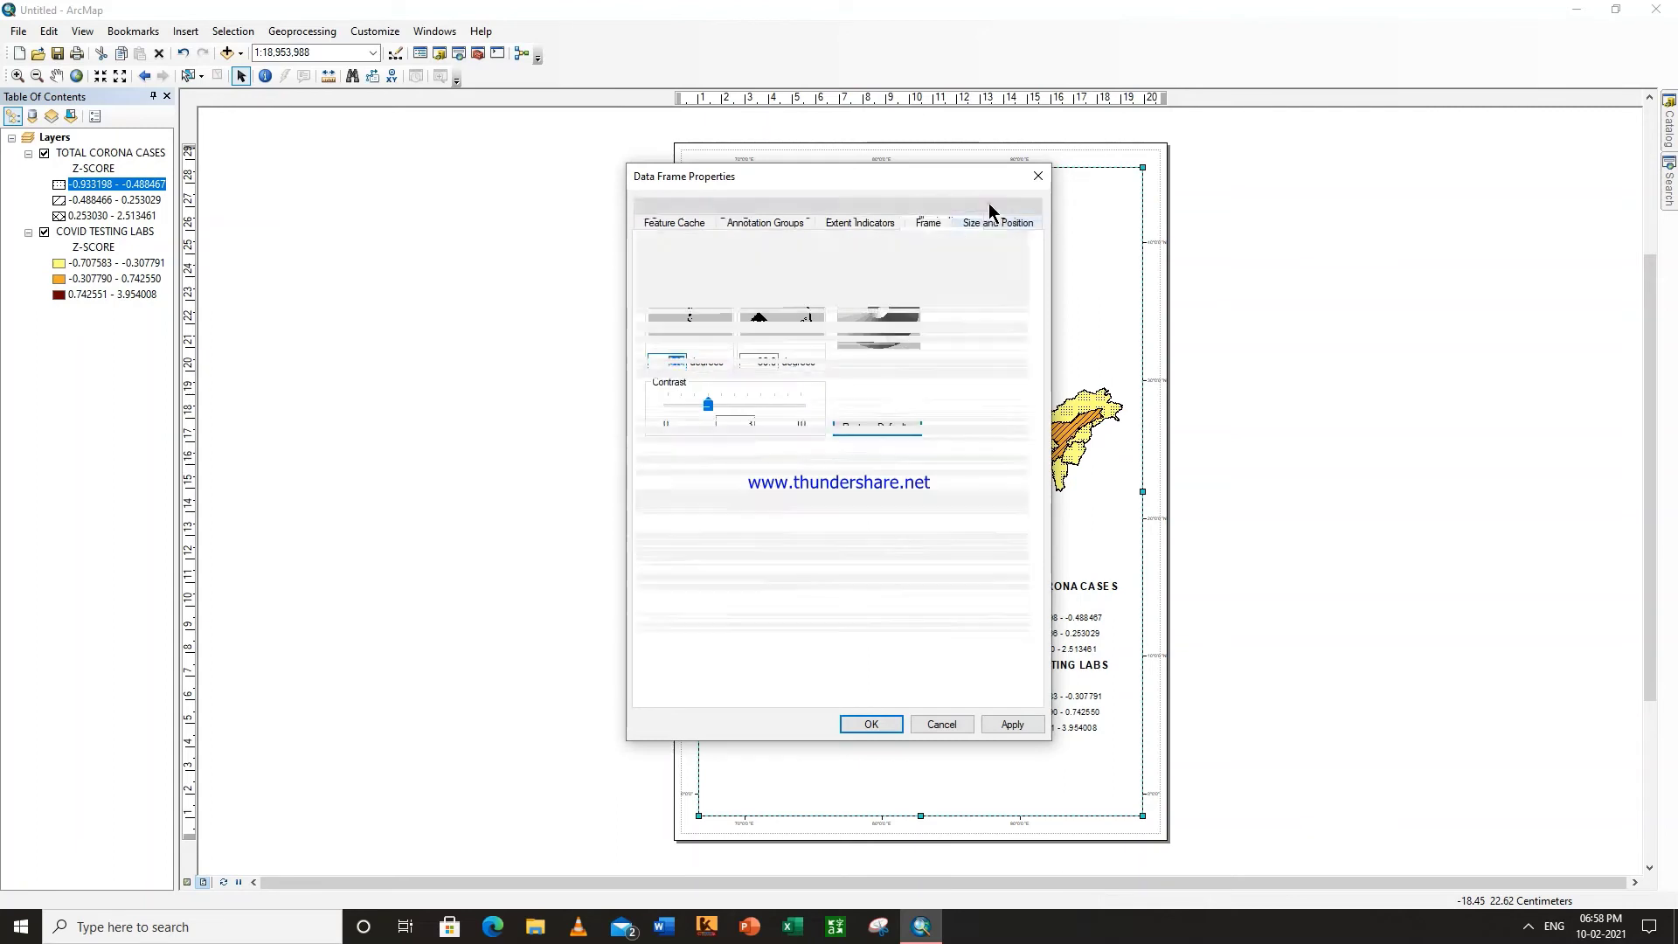
pyautogui.click(989, 218)
pyautogui.click(934, 208)
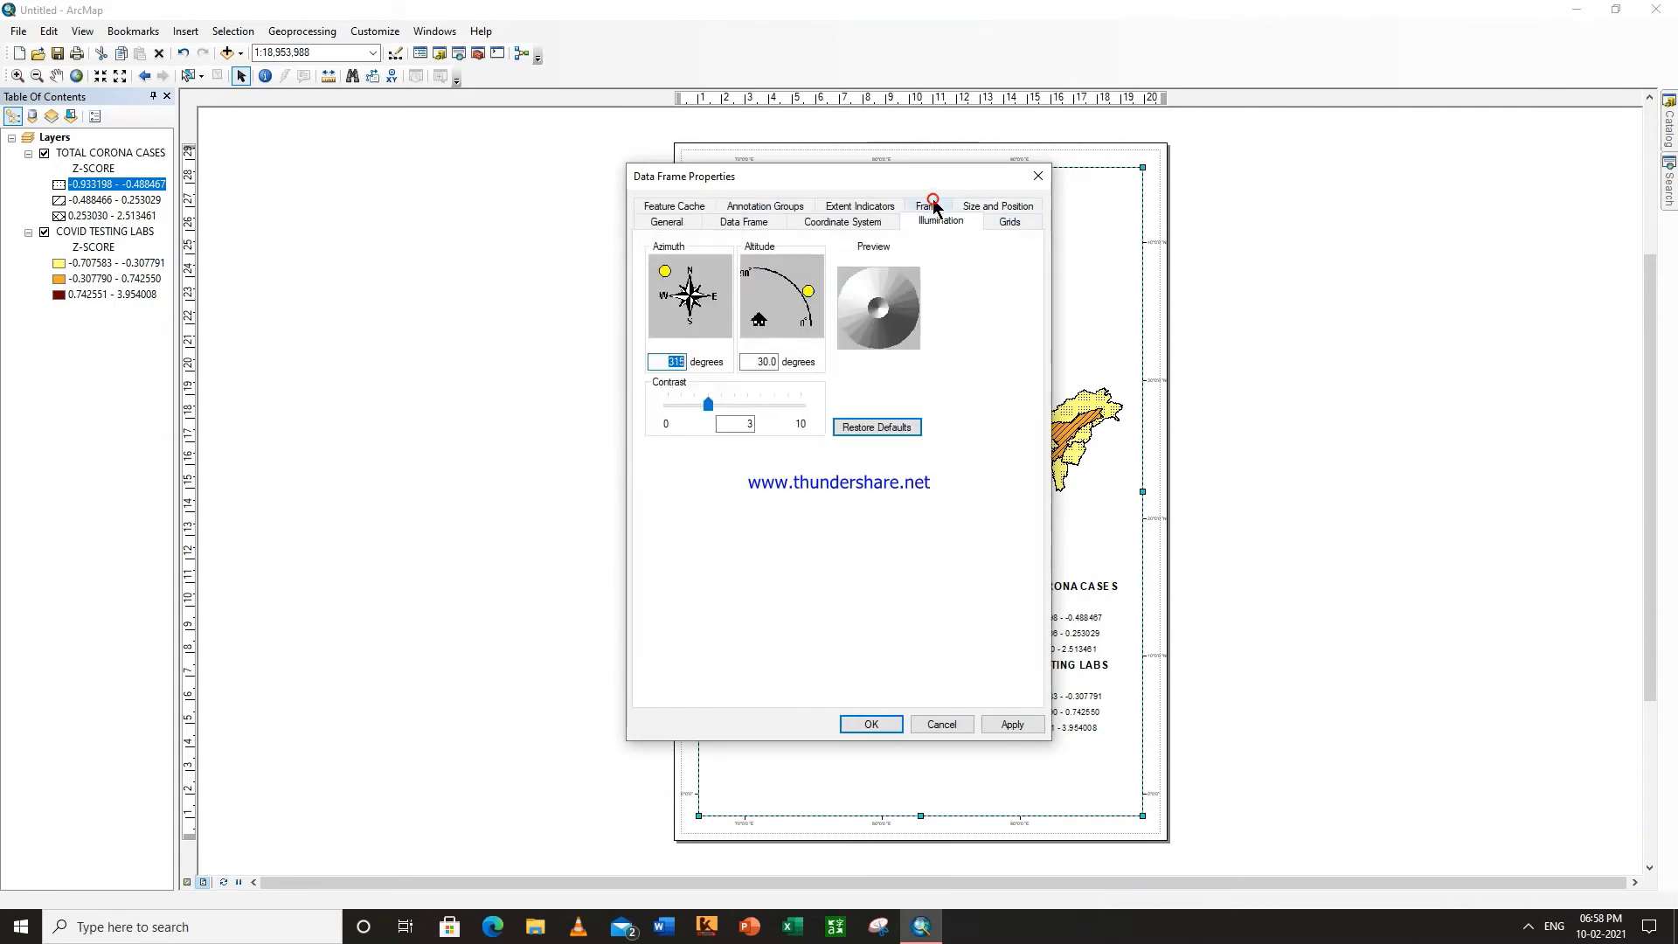
pyautogui.click(830, 220)
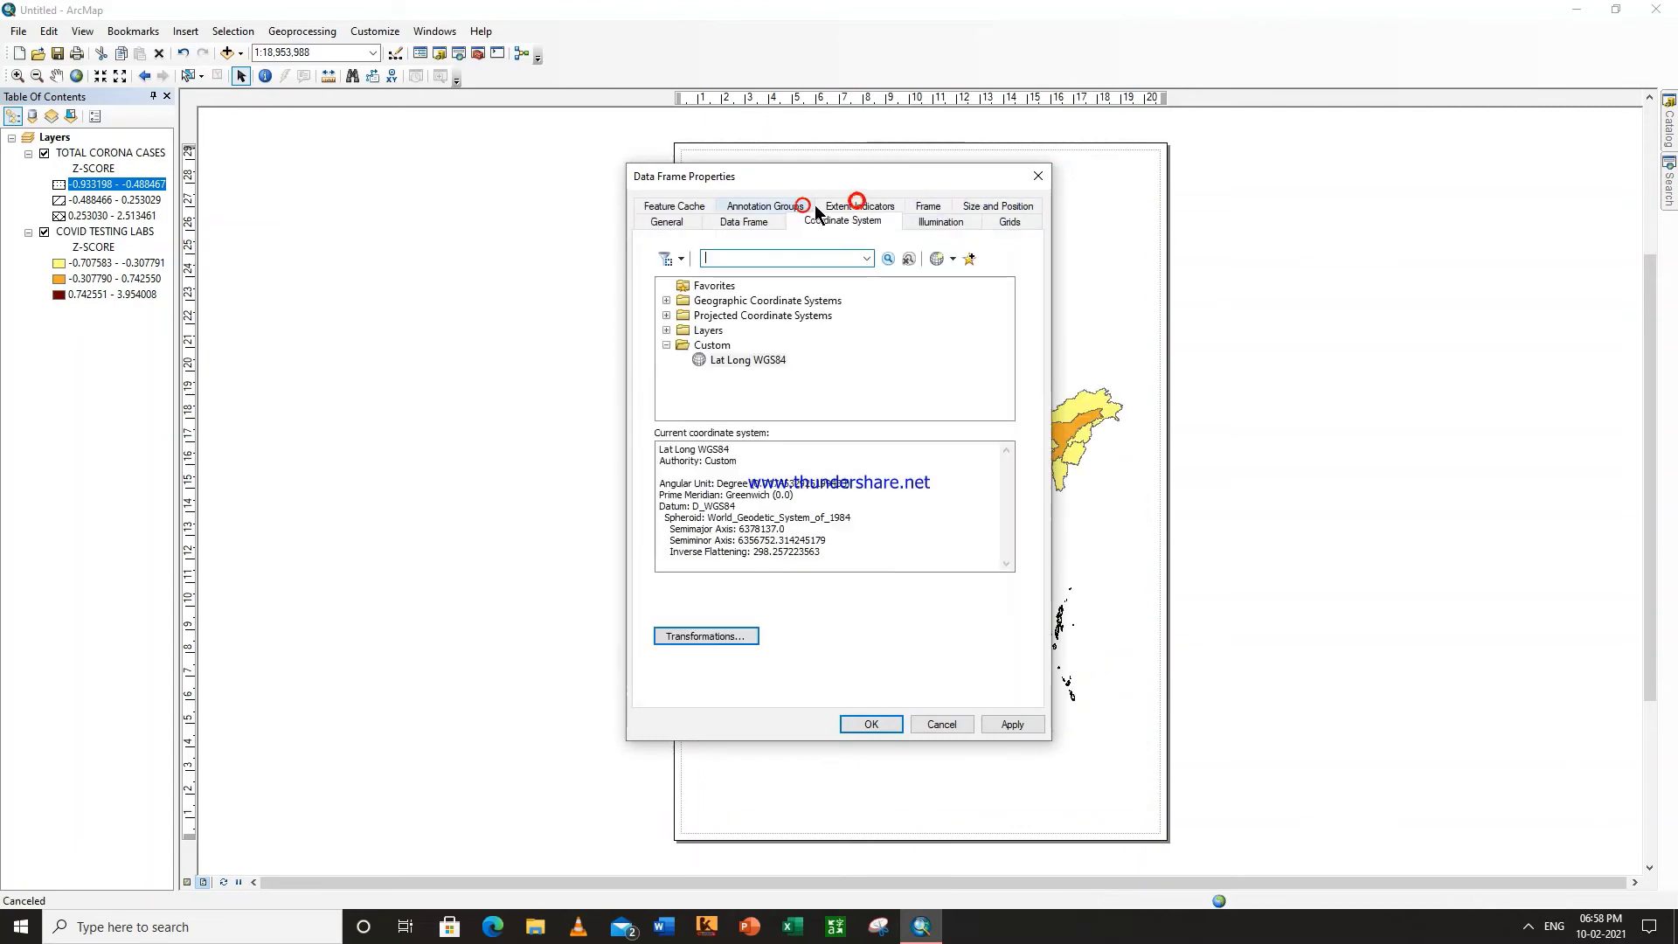
pyautogui.click(856, 206)
pyautogui.click(719, 211)
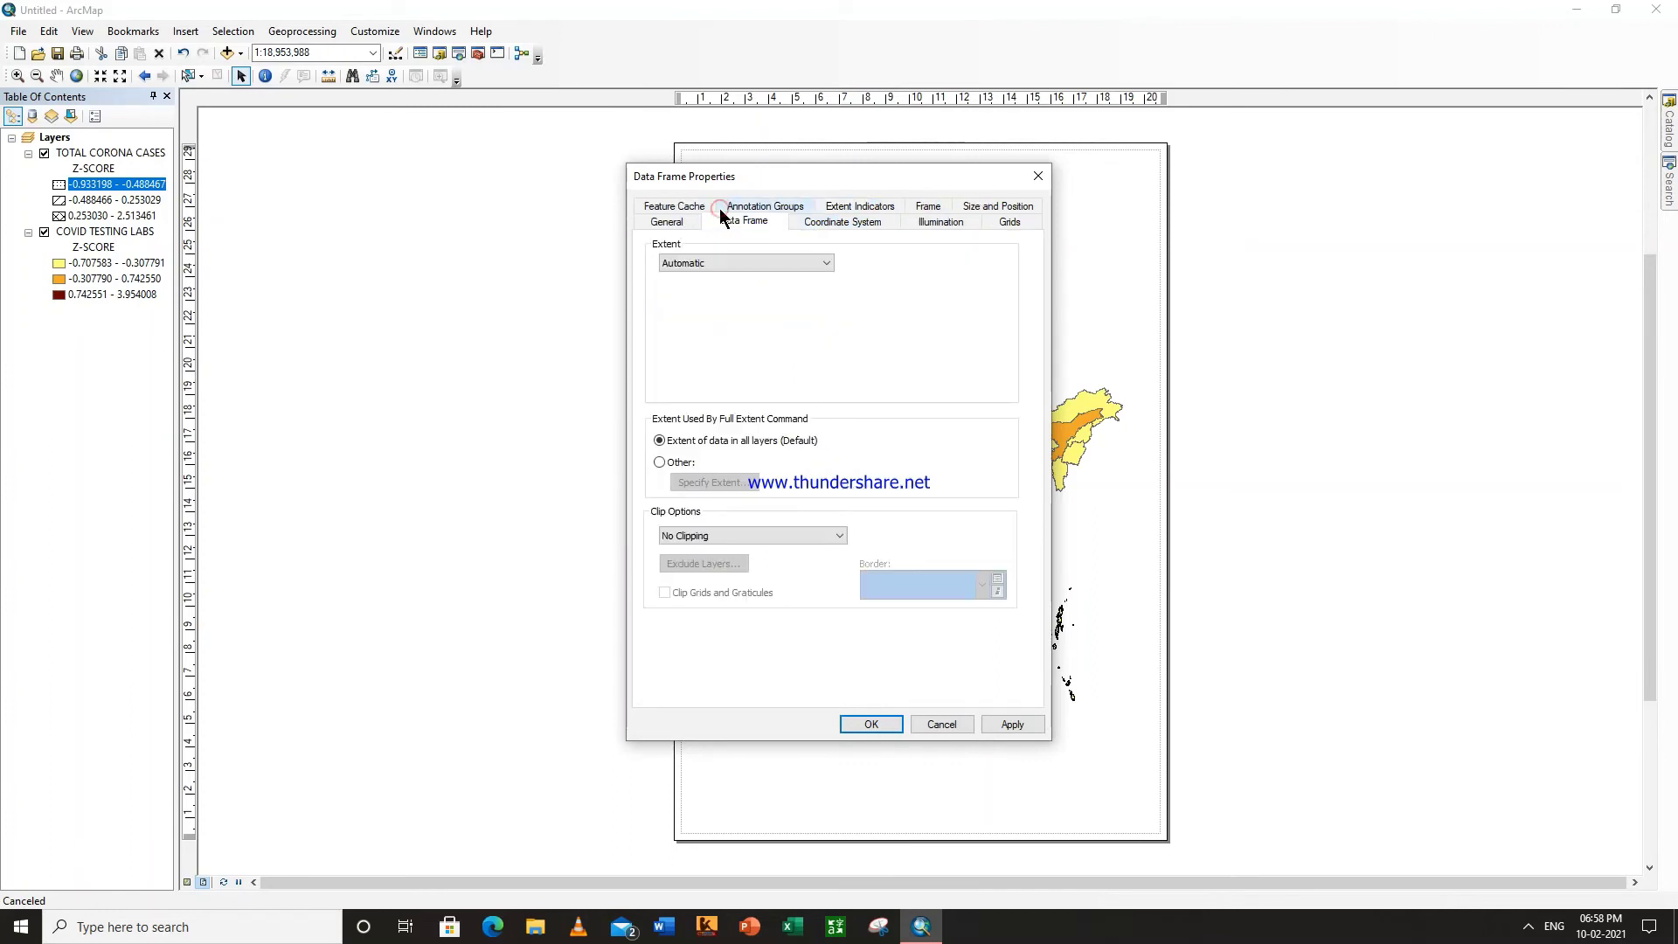
pyautogui.click(690, 212)
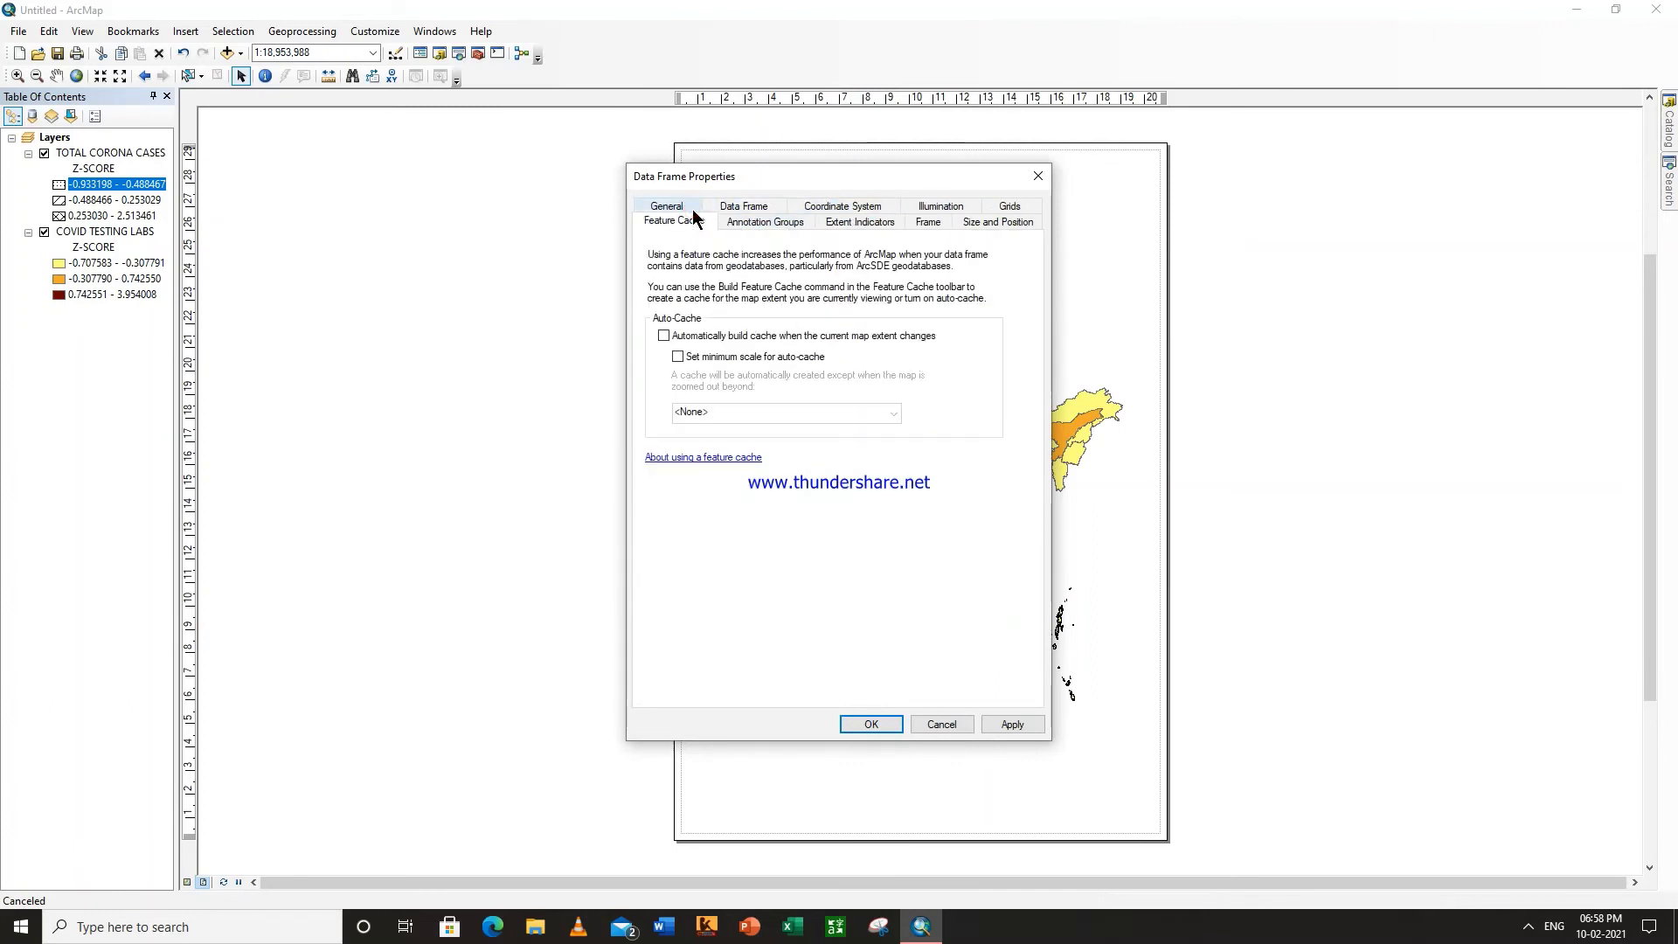
pyautogui.click(1034, 177)
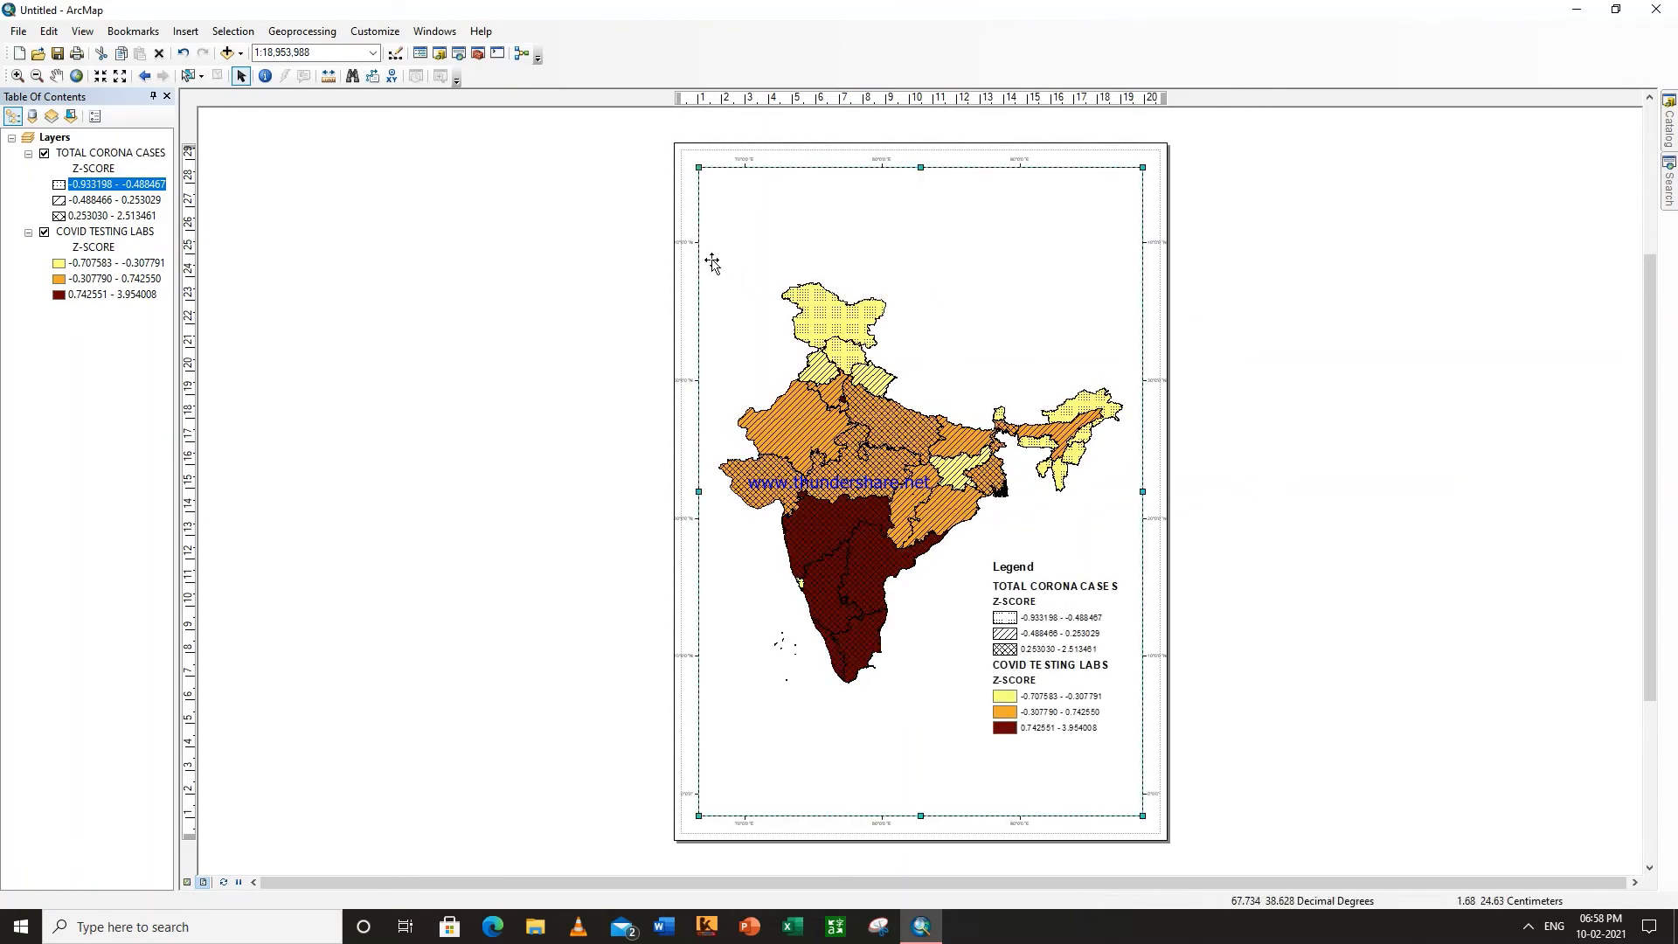
pyautogui.click(747, 162)
pyautogui.doubleClick(747, 163)
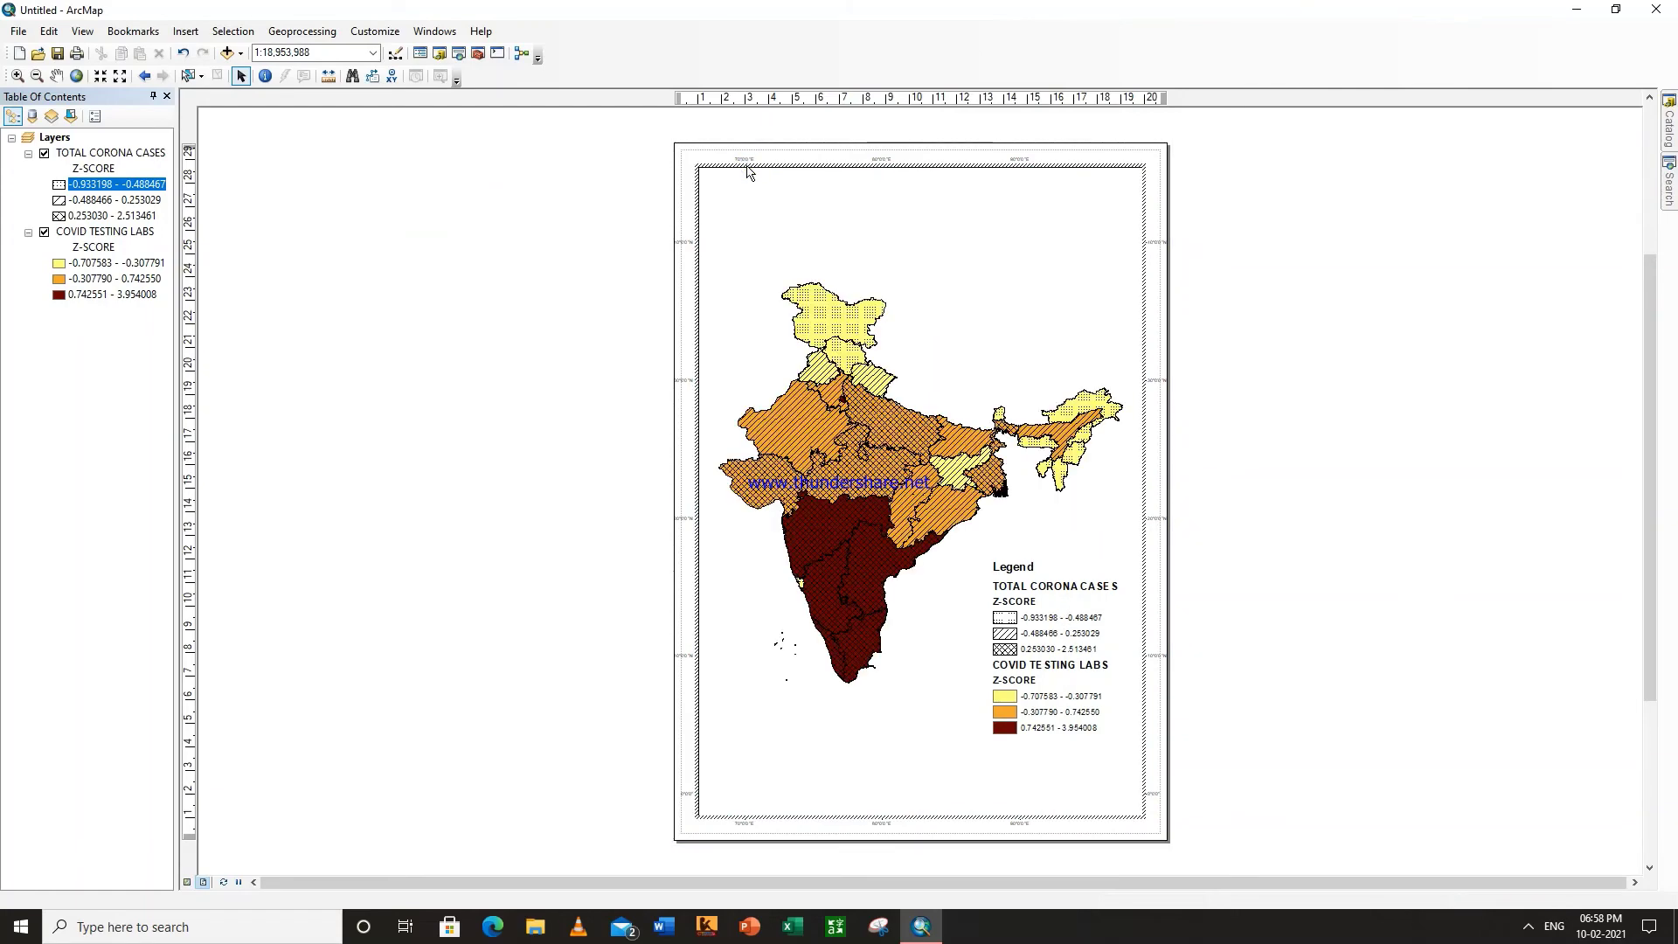
pyautogui.click(651, 308)
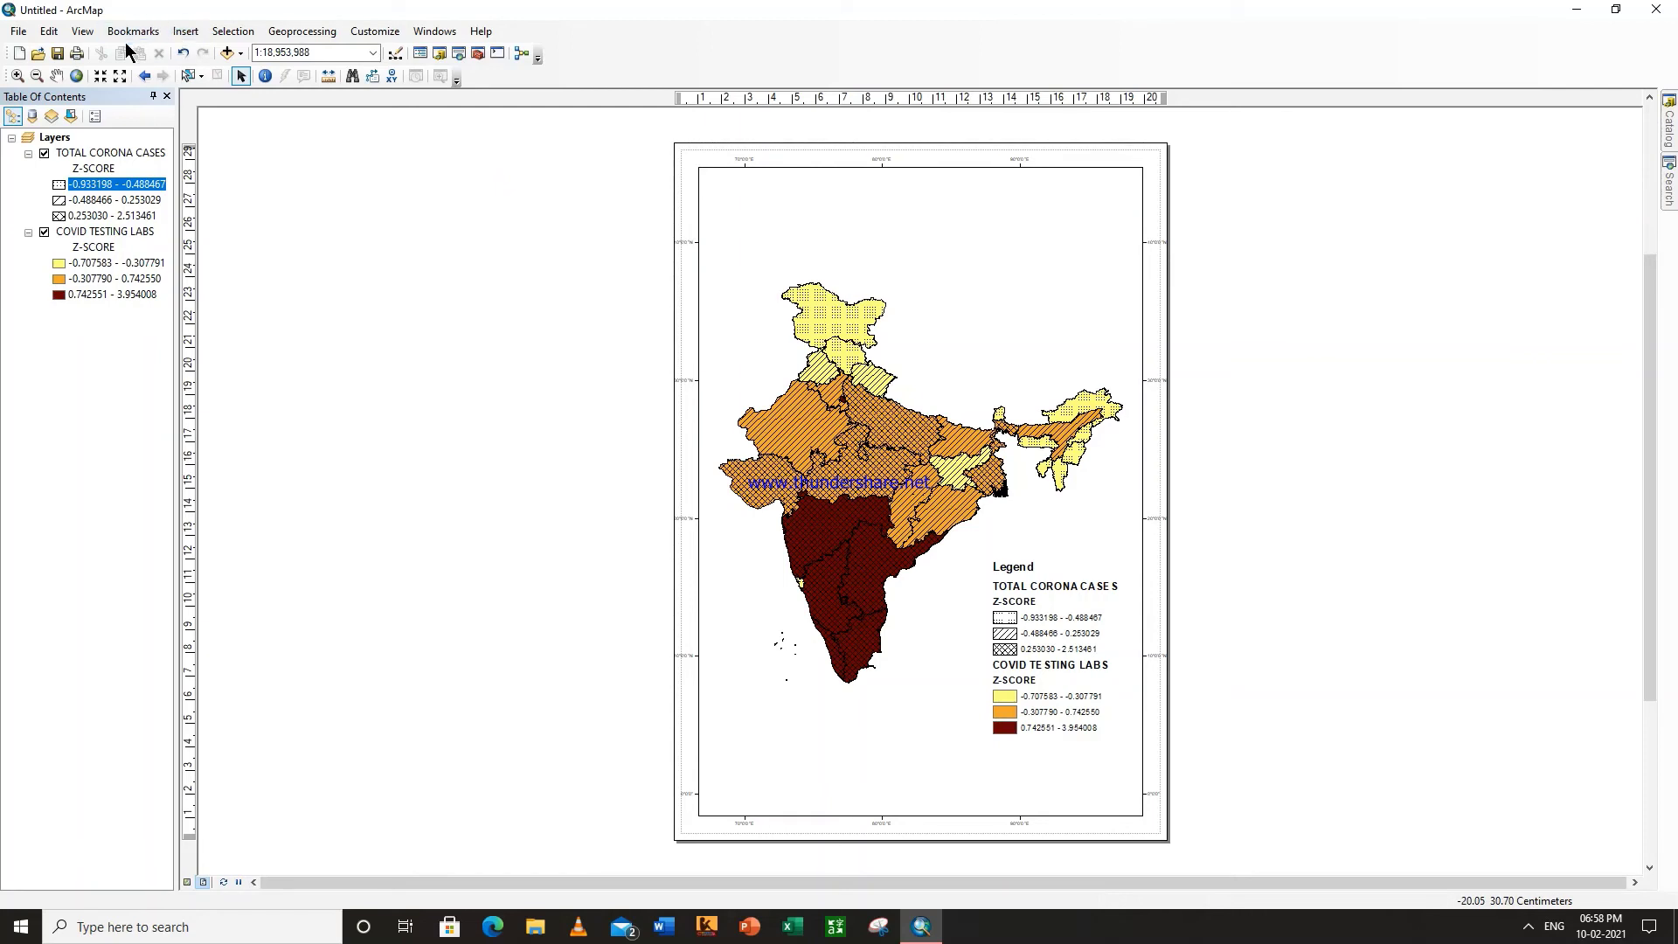
pyautogui.click(82, 31)
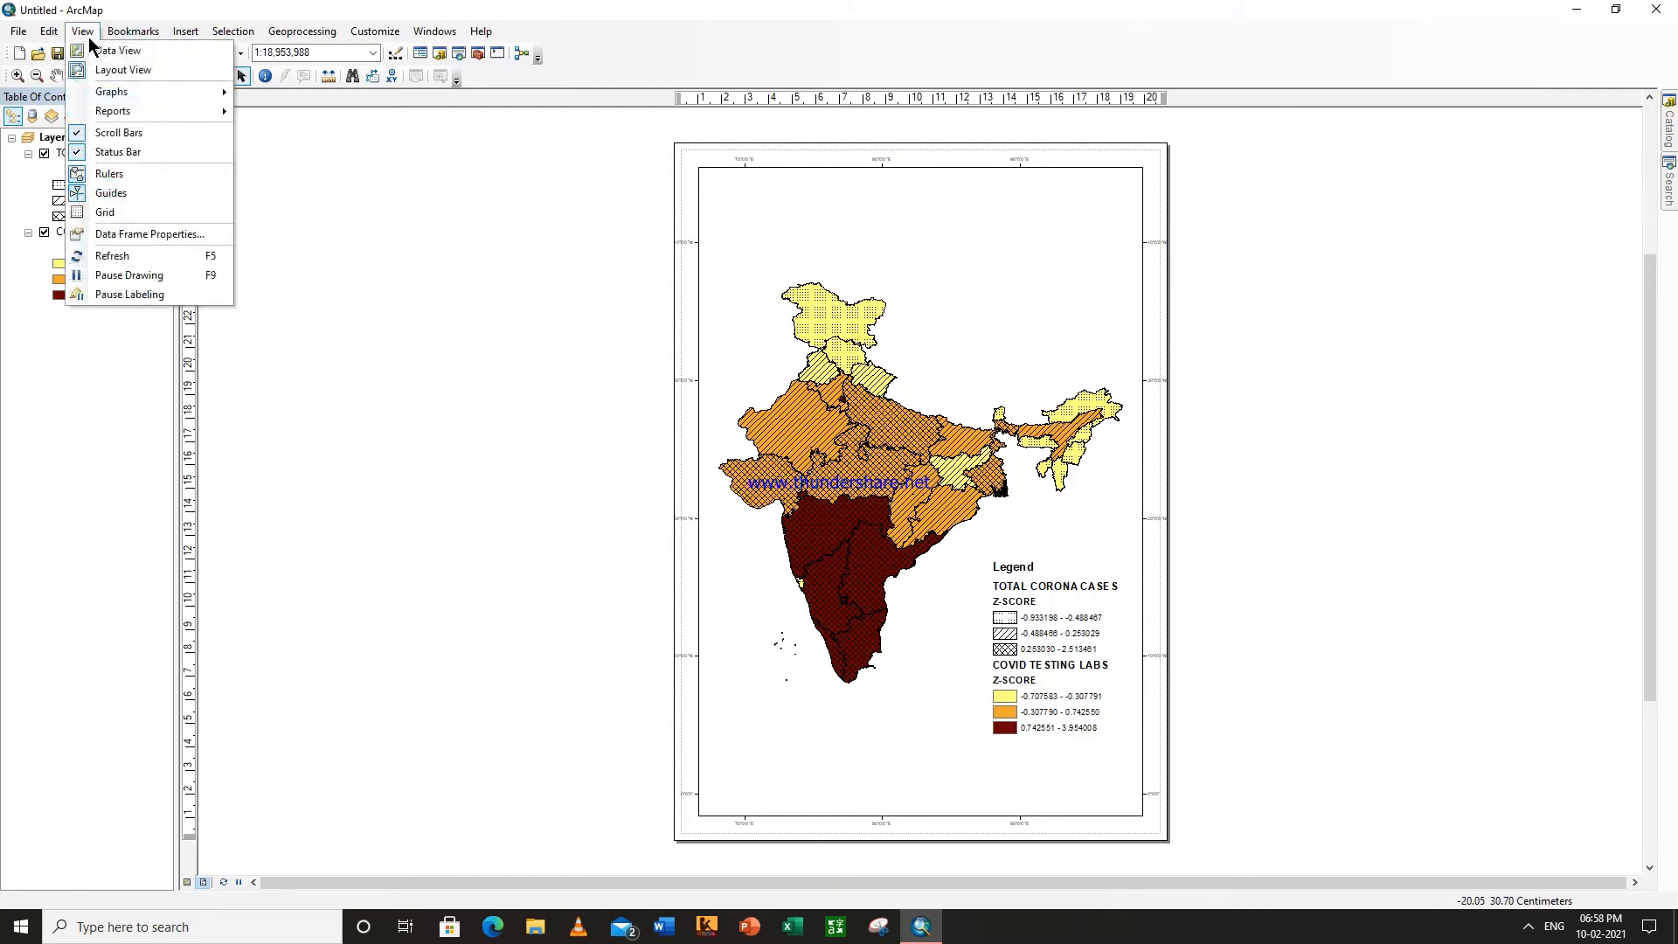
pyautogui.click(165, 234)
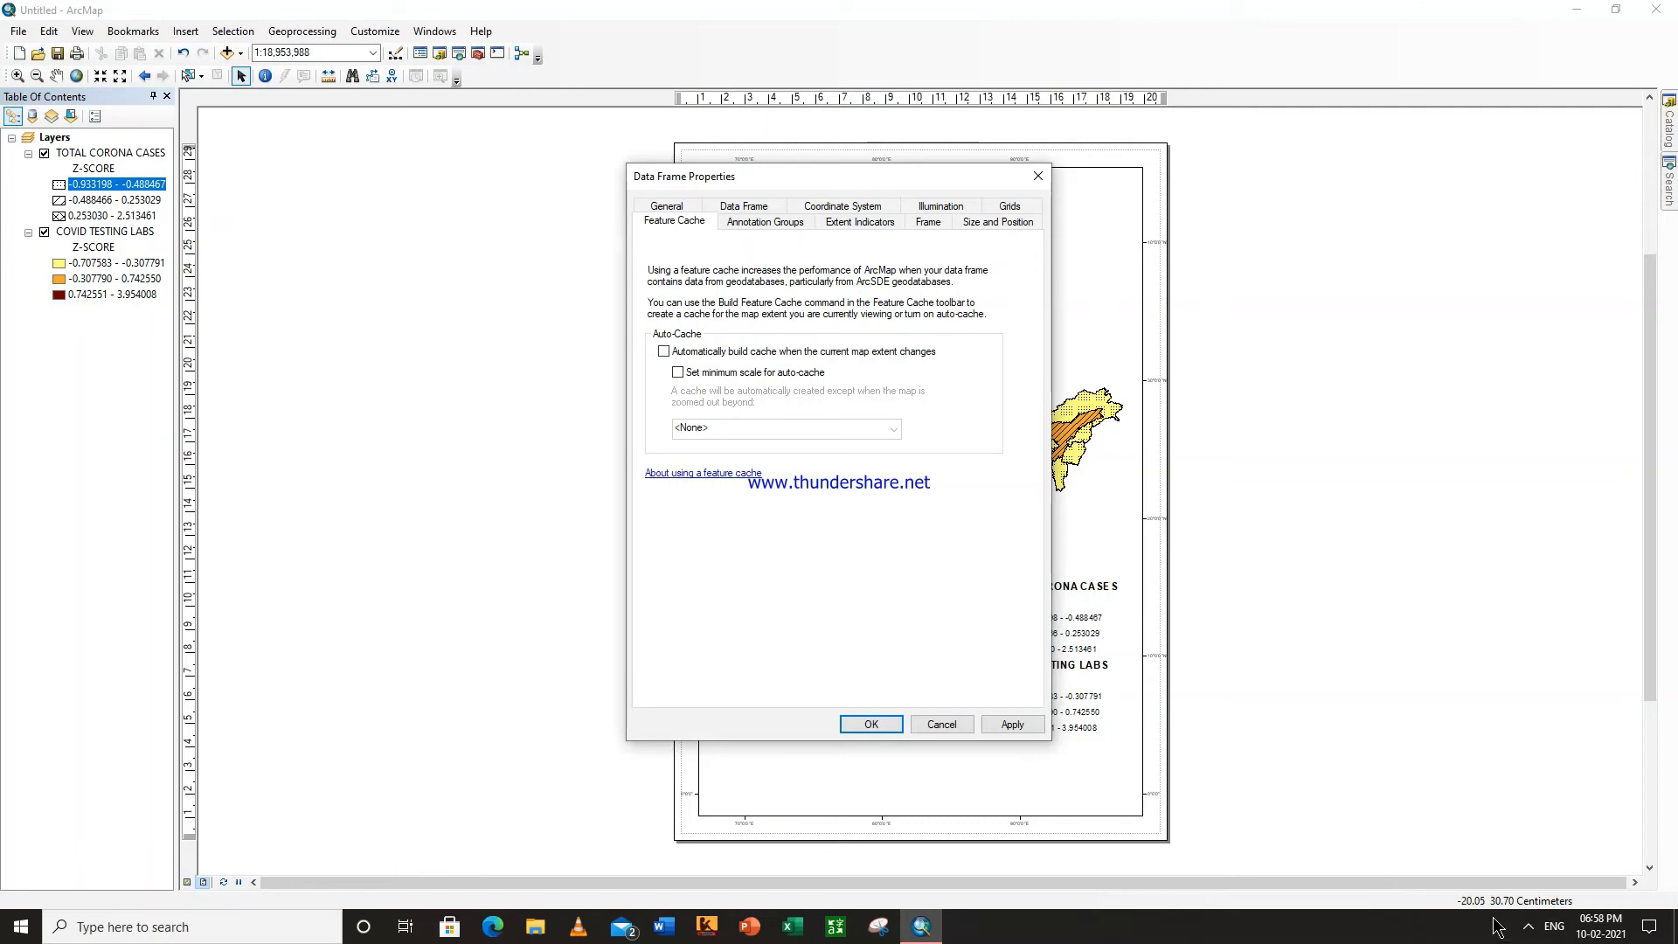
pyautogui.click(1528, 927)
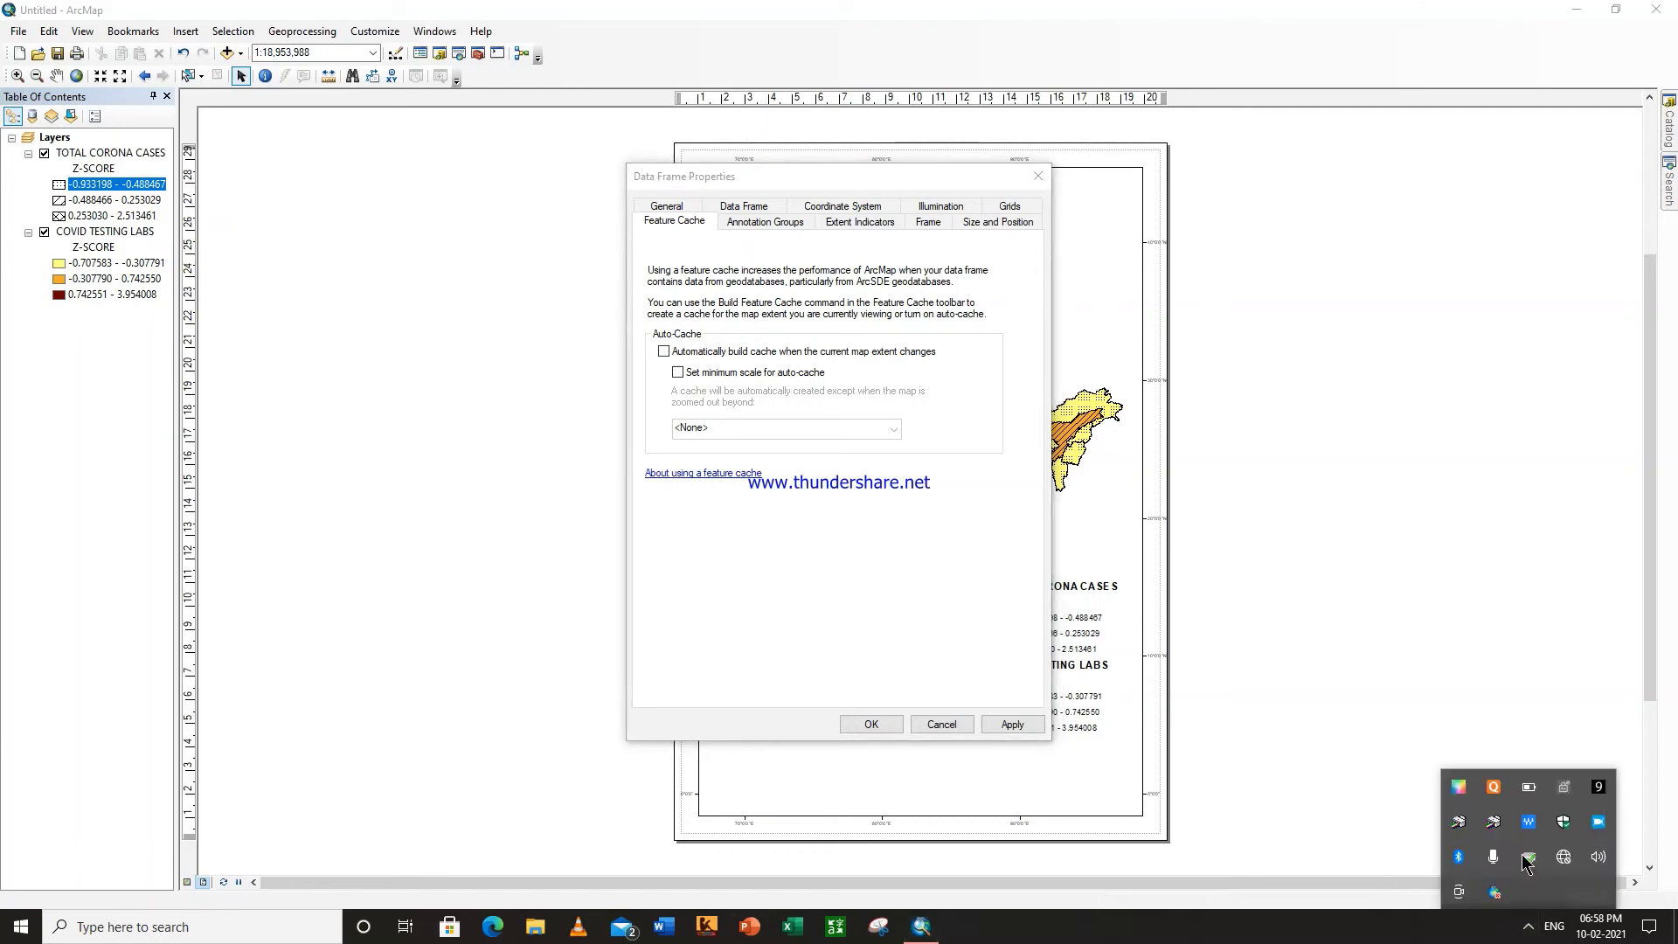
pyautogui.rightClick(1530, 824)
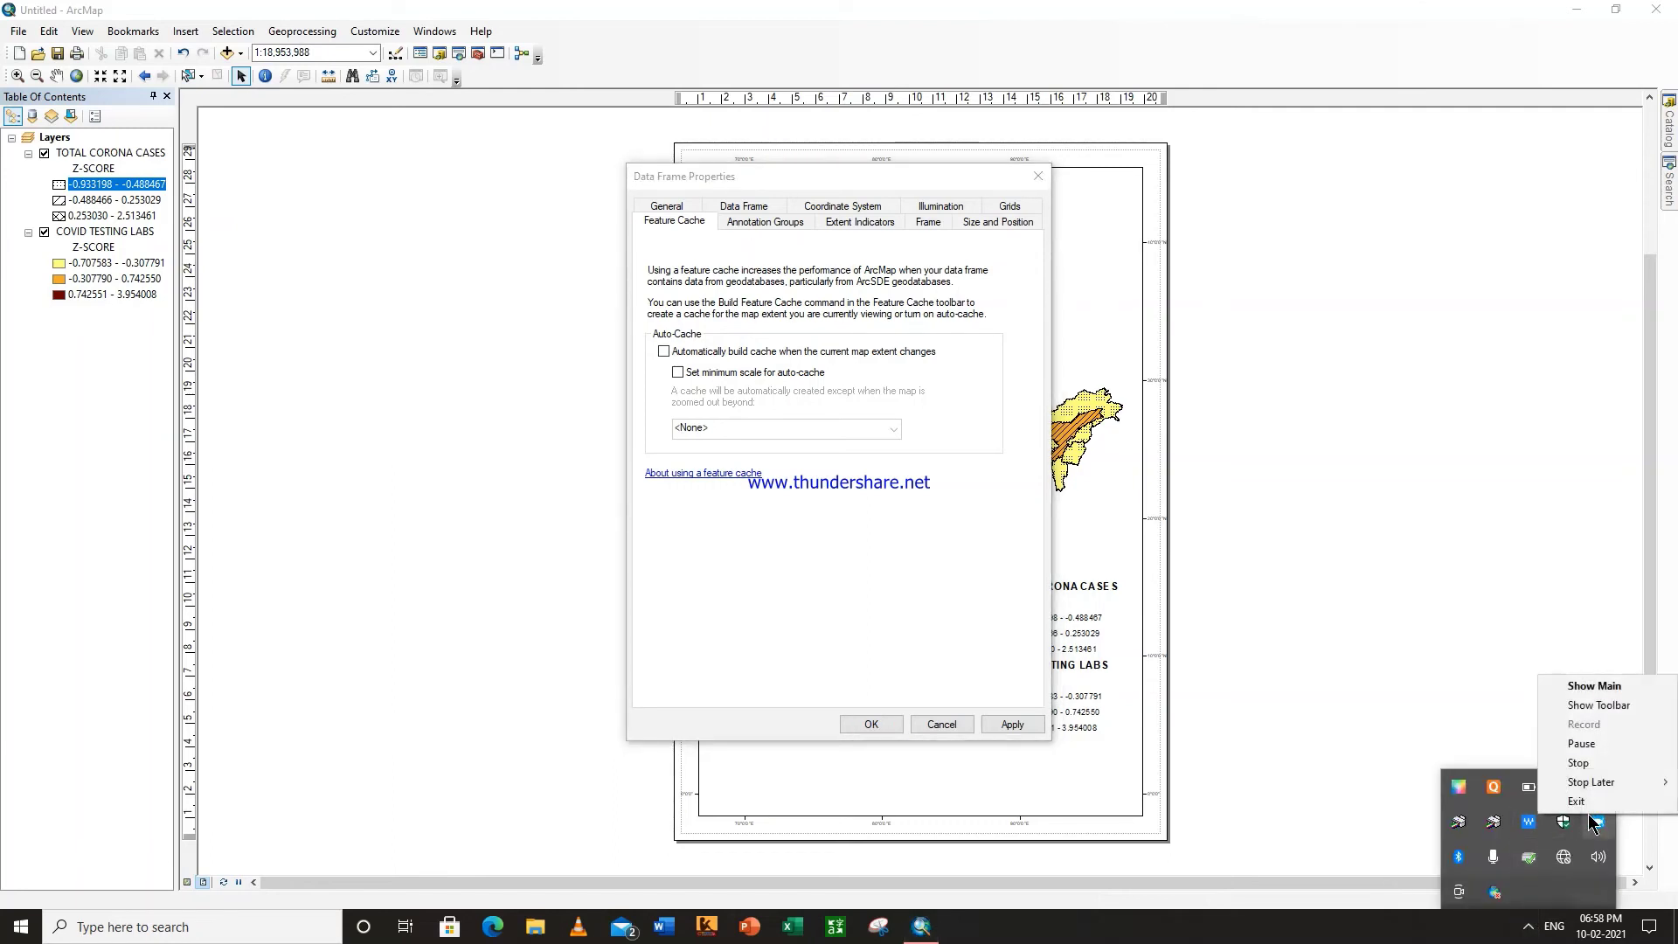
pyautogui.click(1584, 762)
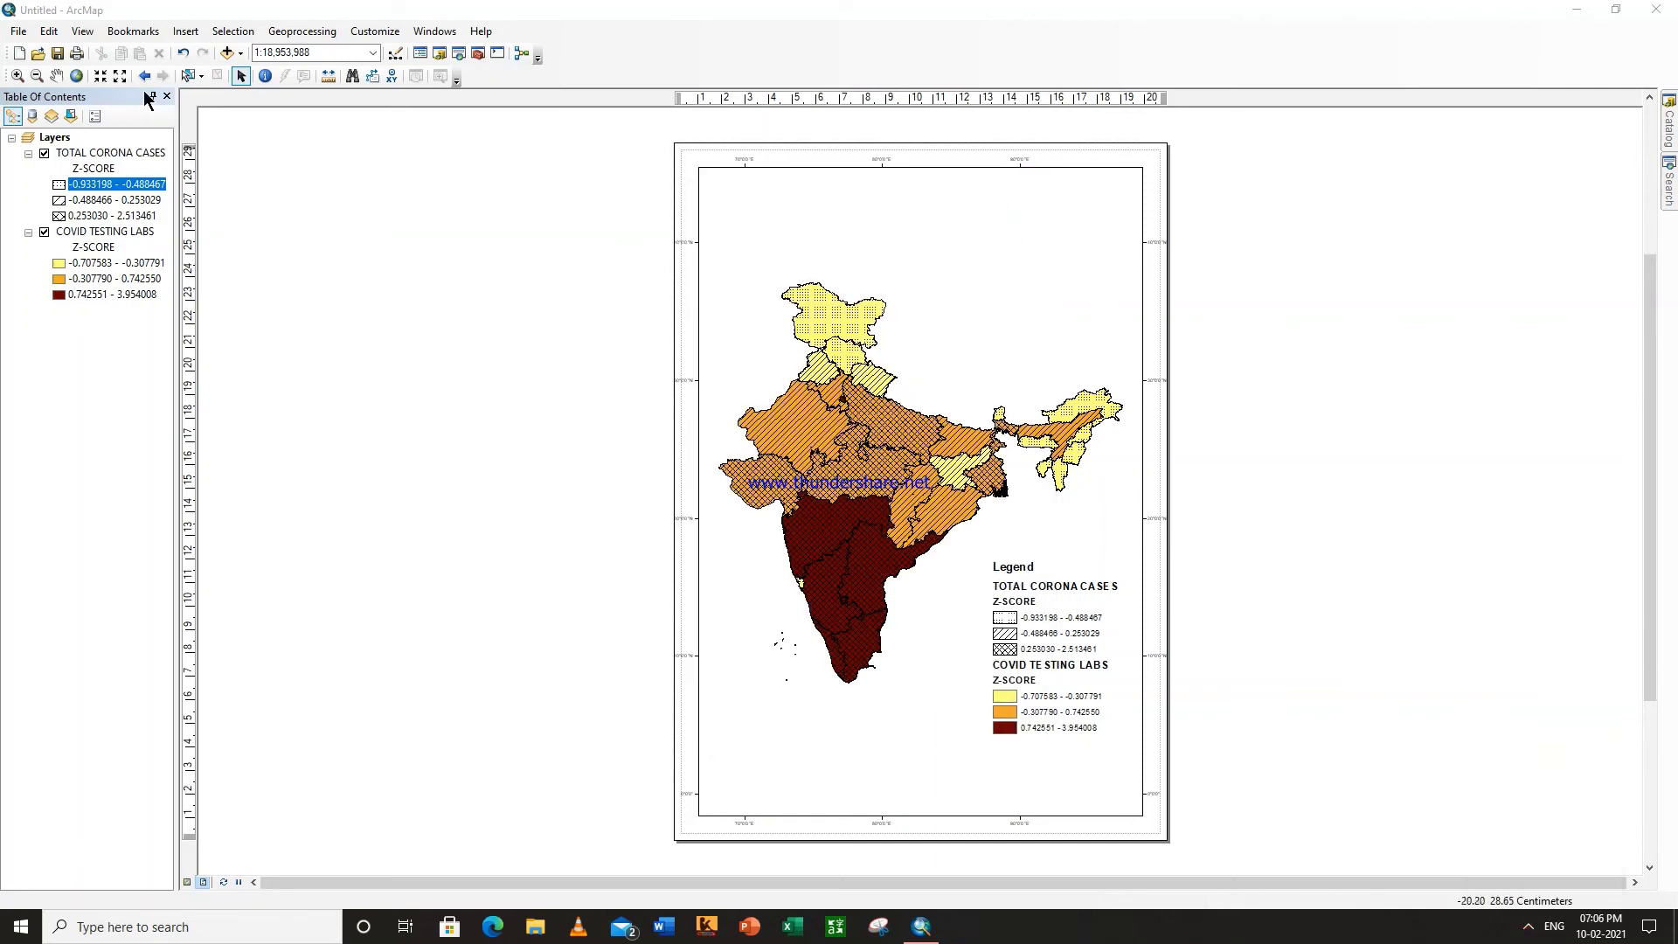
# Step: Format the data frame's graticule labels as bold, size 8, with vertical orientation on the left and right axes
pyautogui.click(88, 32)
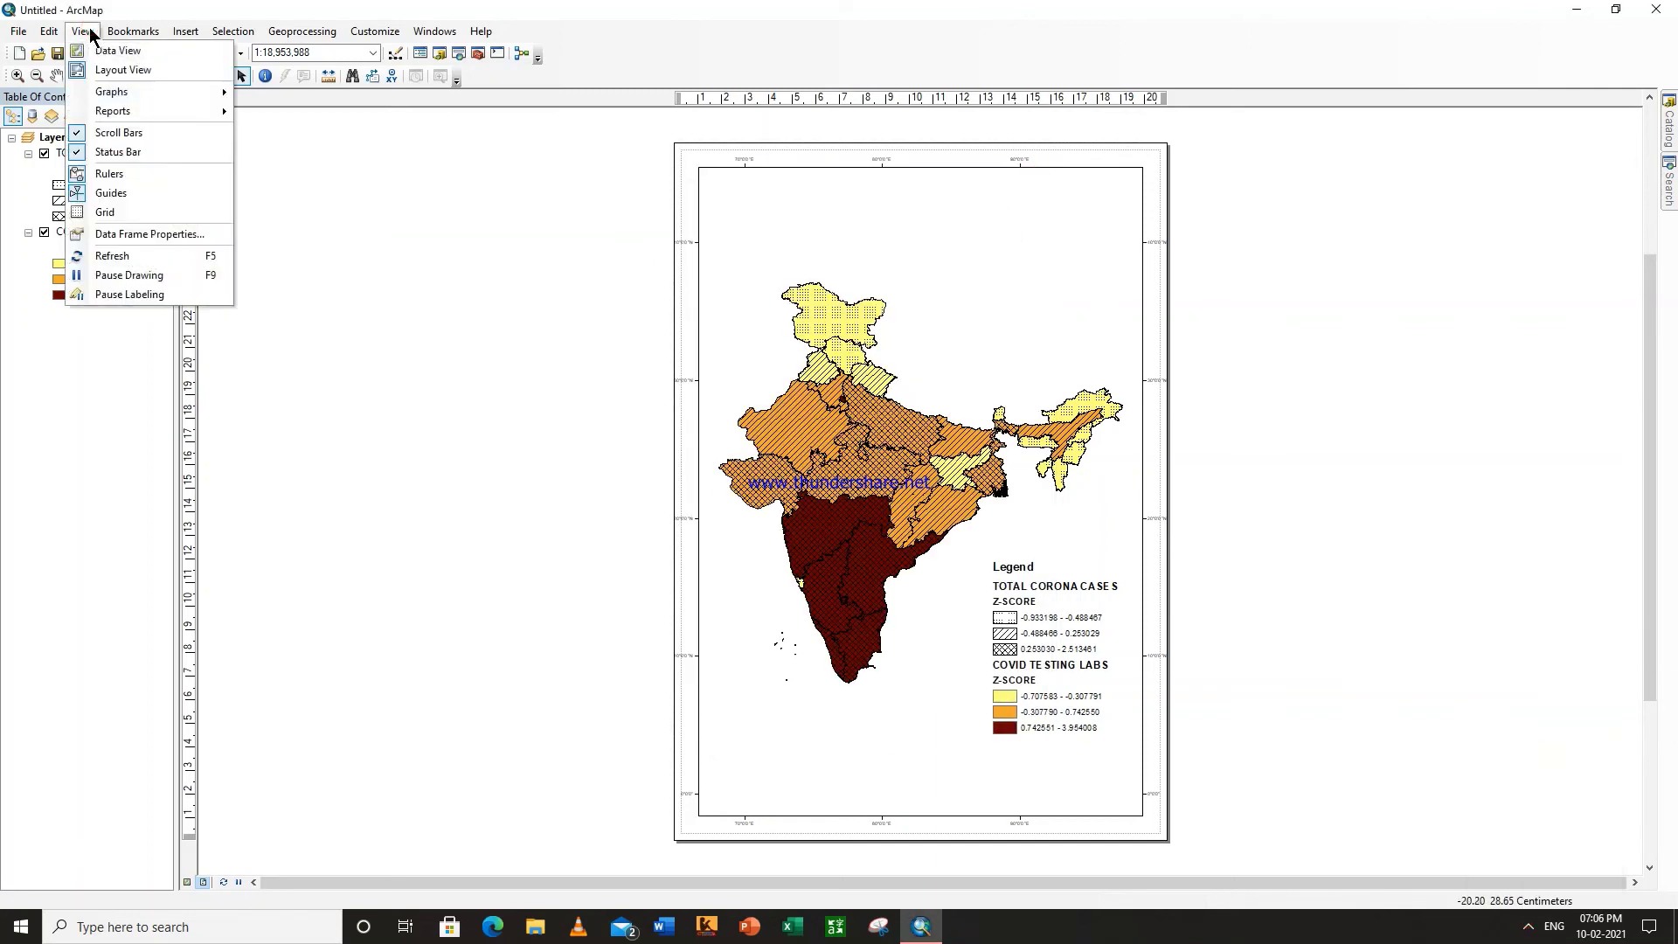
pyautogui.click(148, 234)
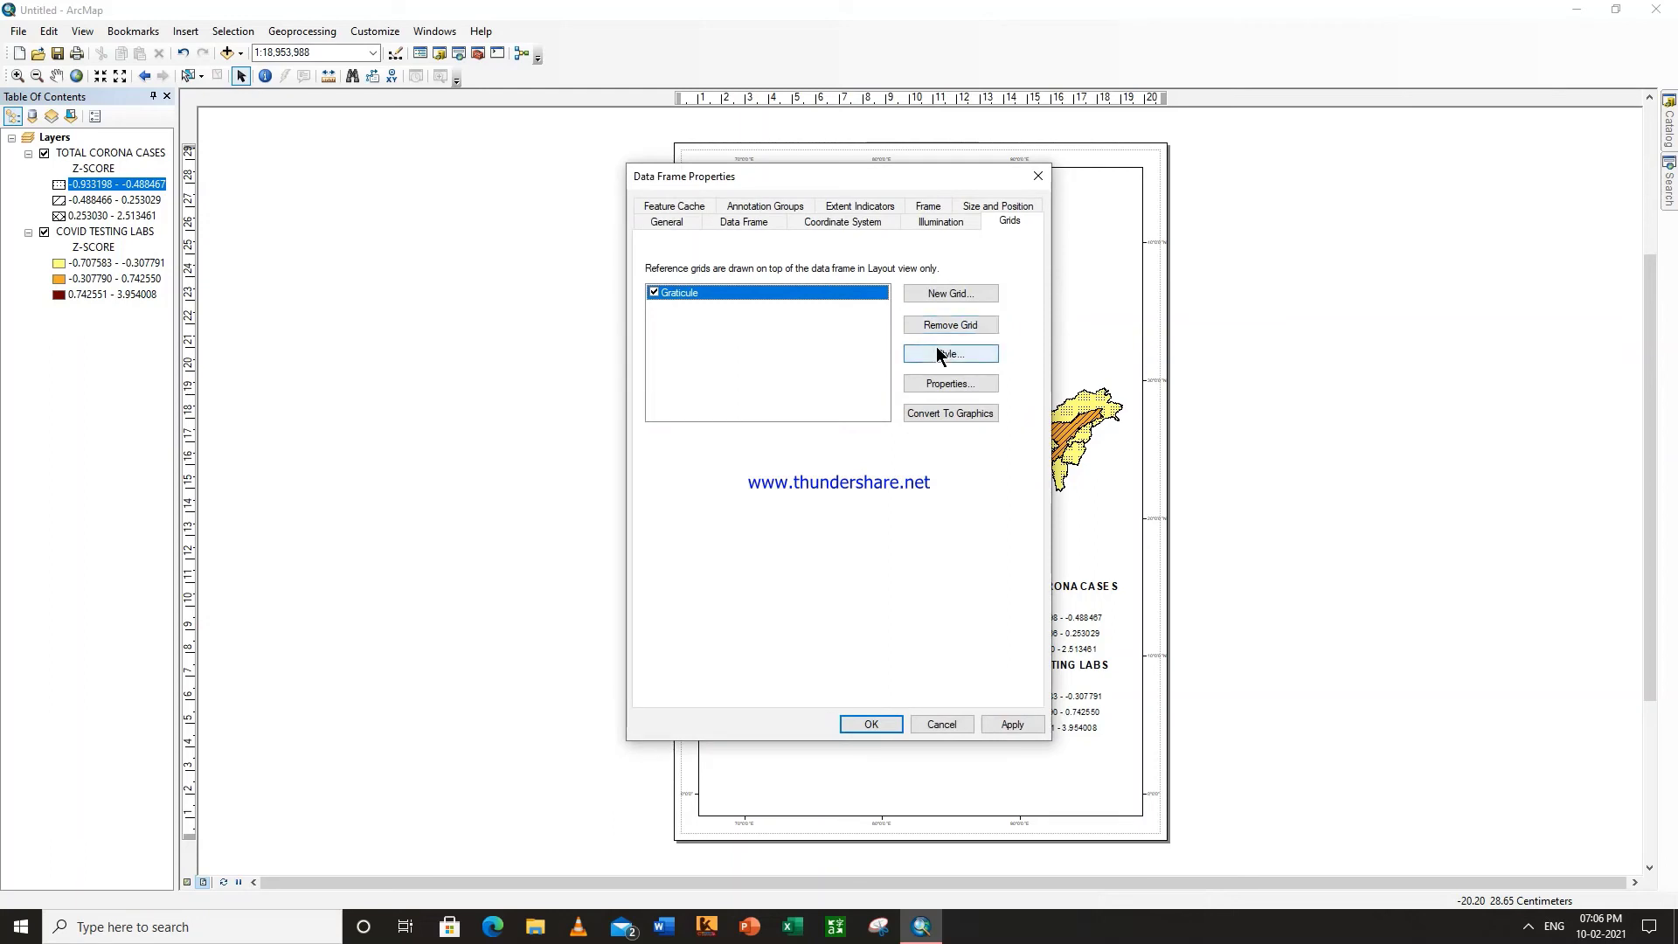
pyautogui.click(977, 352)
pyautogui.click(949, 385)
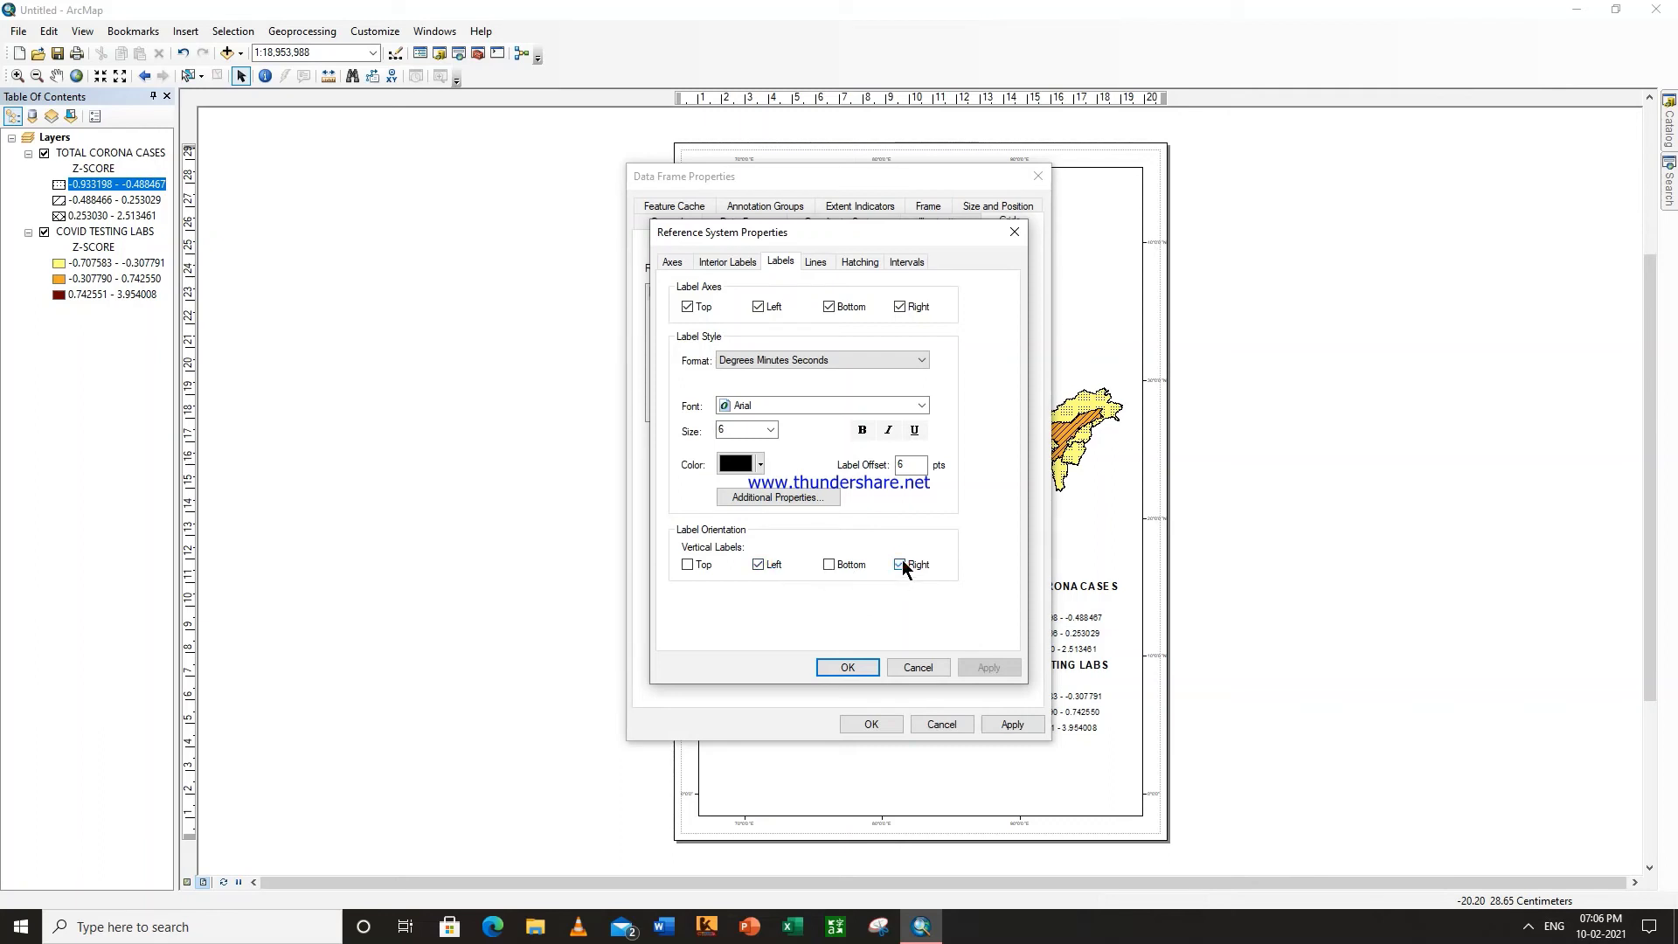
pyautogui.click(770, 429)
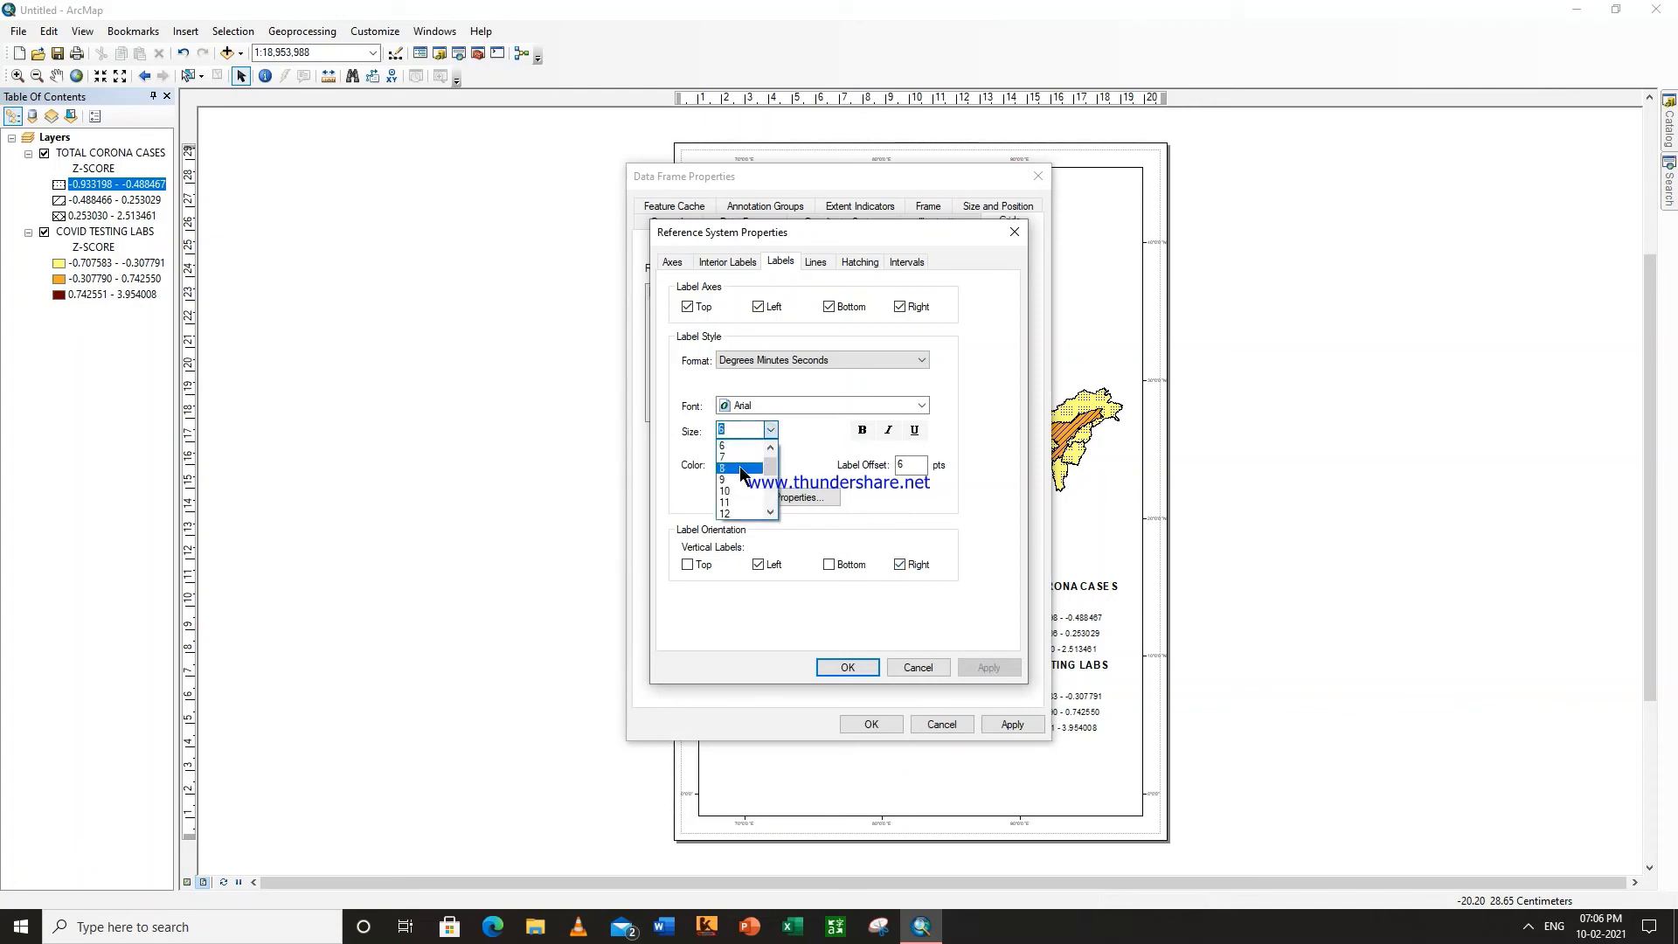
pyautogui.click(740, 469)
pyautogui.click(864, 427)
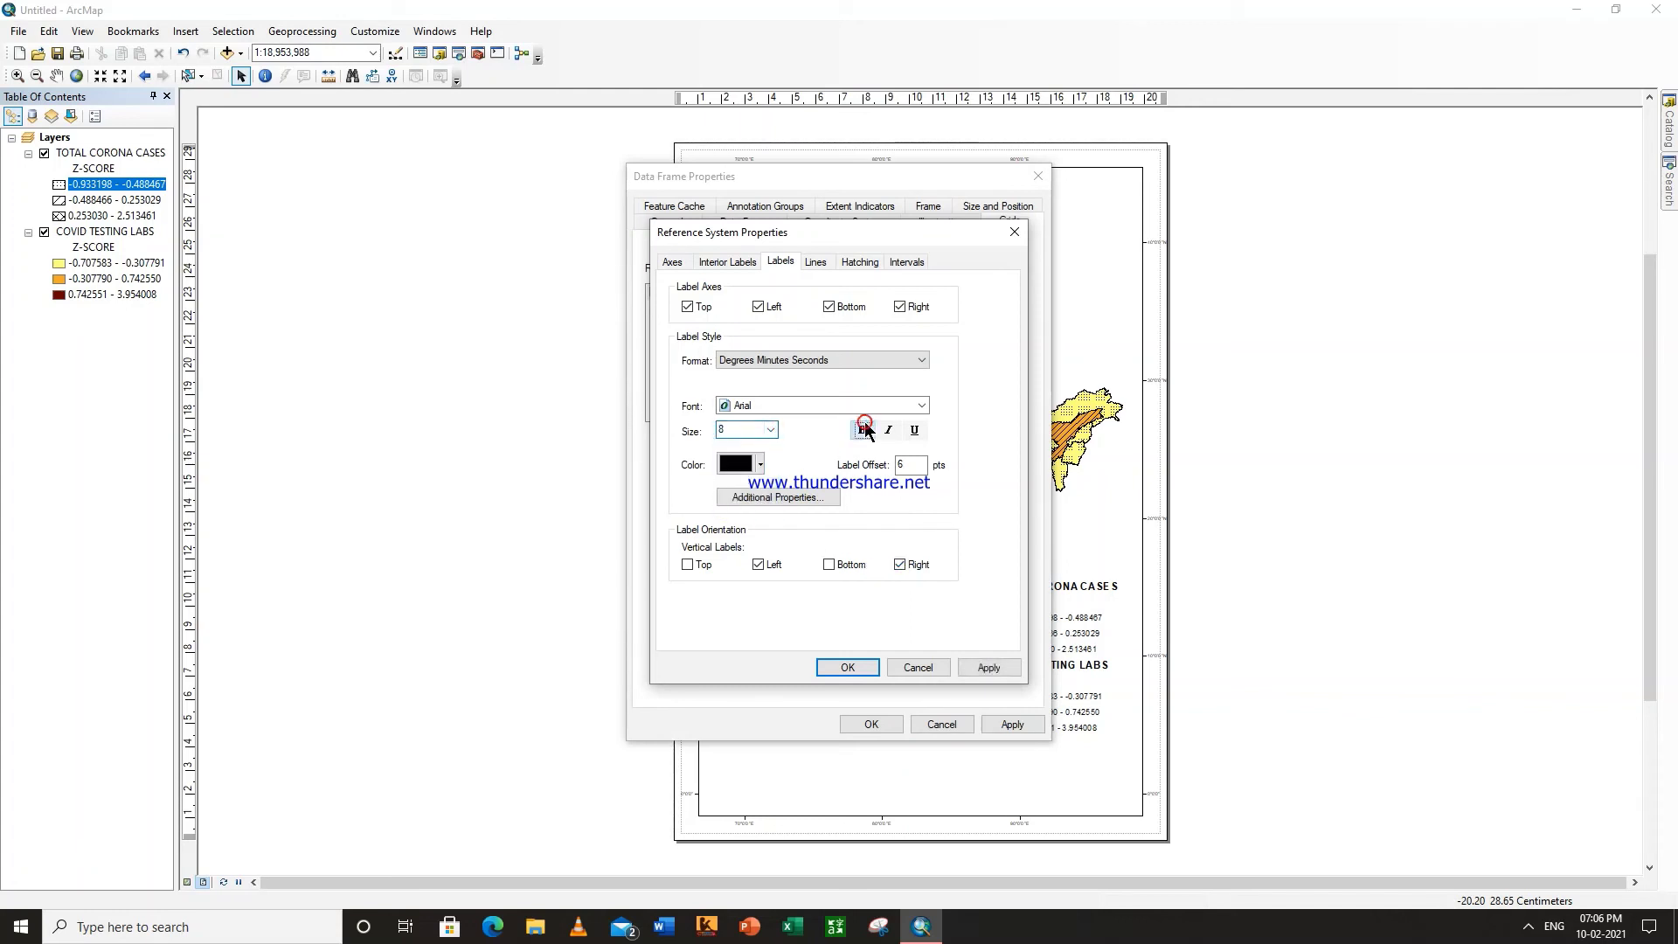
pyautogui.click(868, 669)
pyautogui.click(874, 722)
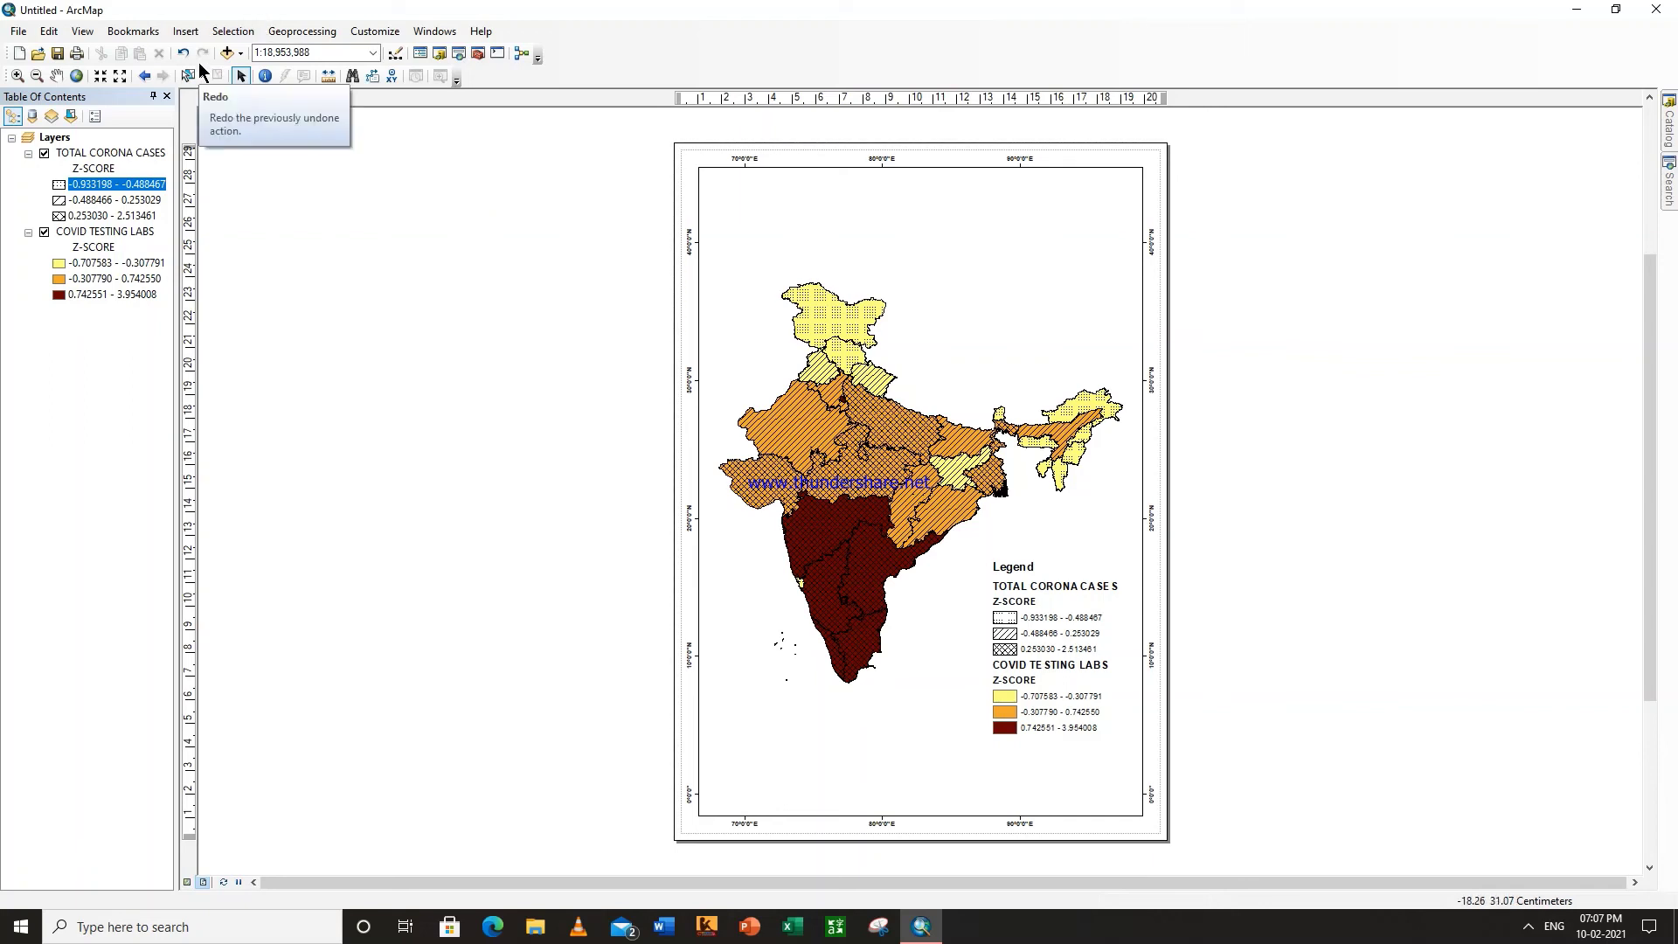
# Step: Try a neatline around all elements with a 22 pt gap and light blue background, and undo it
pyautogui.click(185, 30)
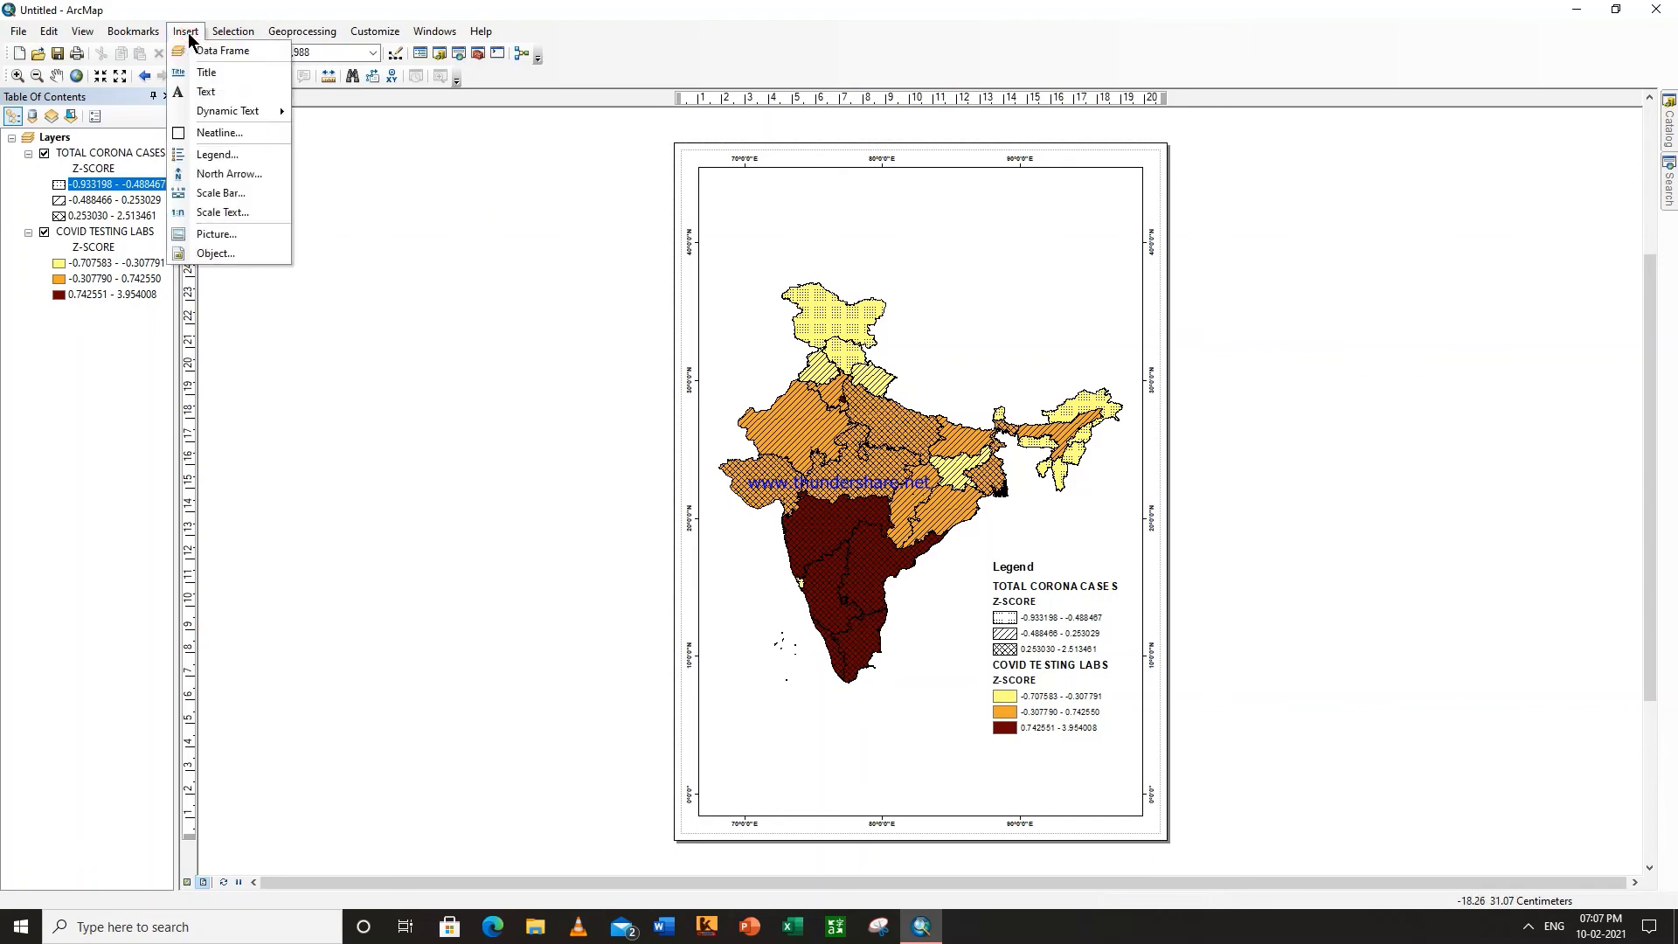
pyautogui.click(235, 131)
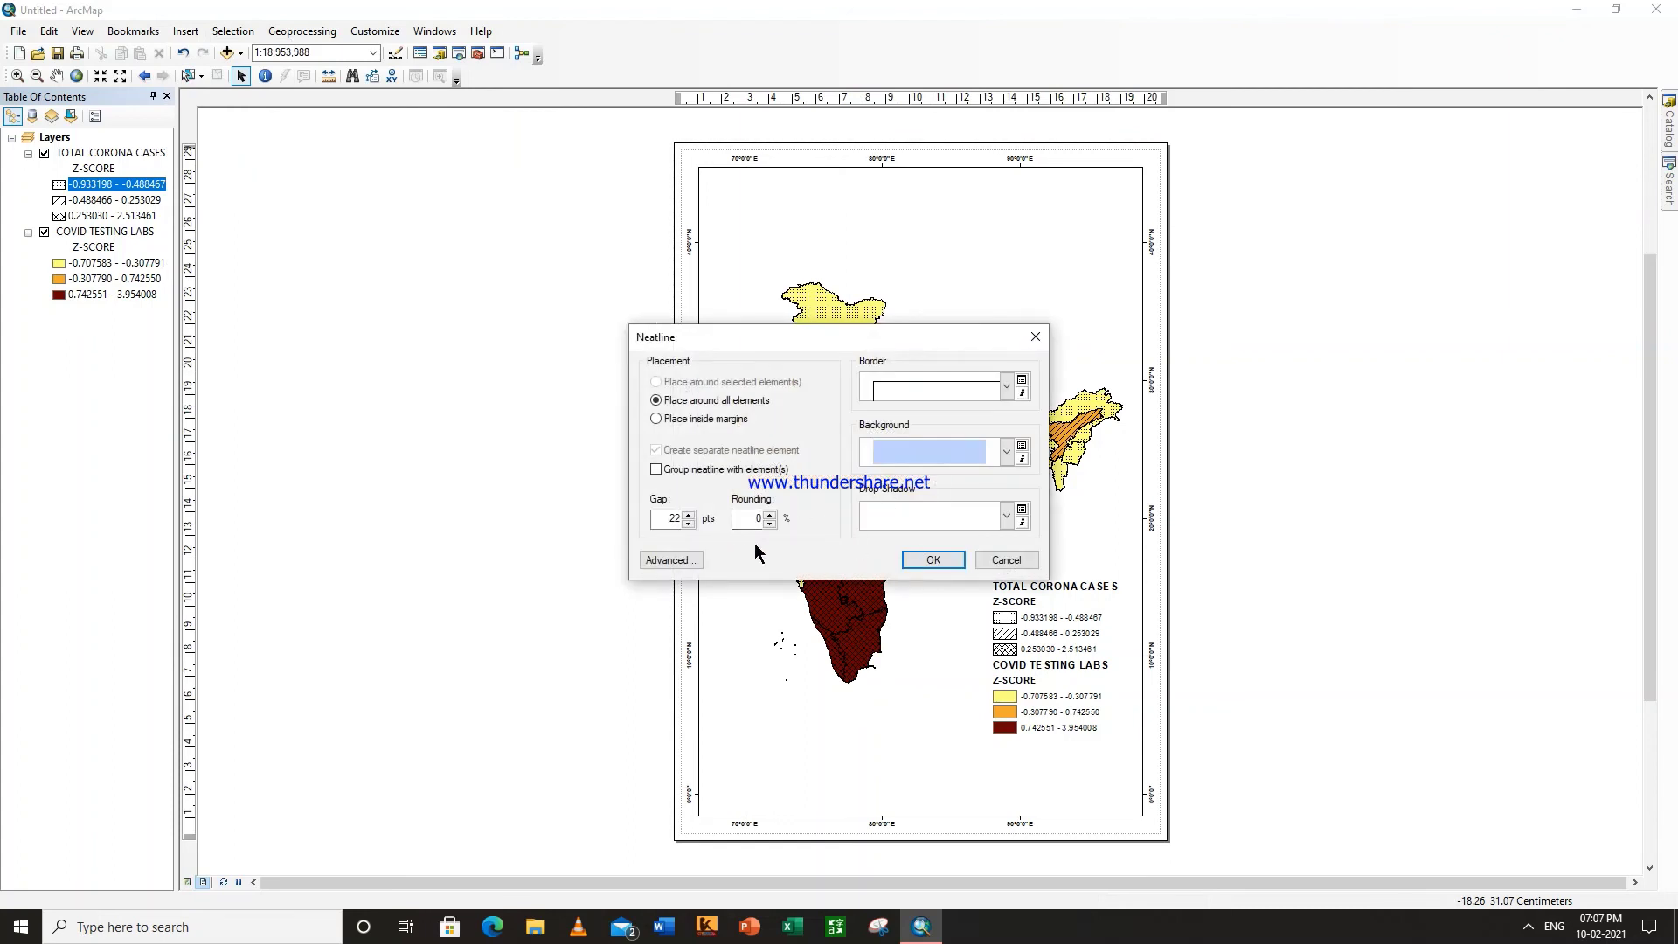
pyautogui.click(933, 561)
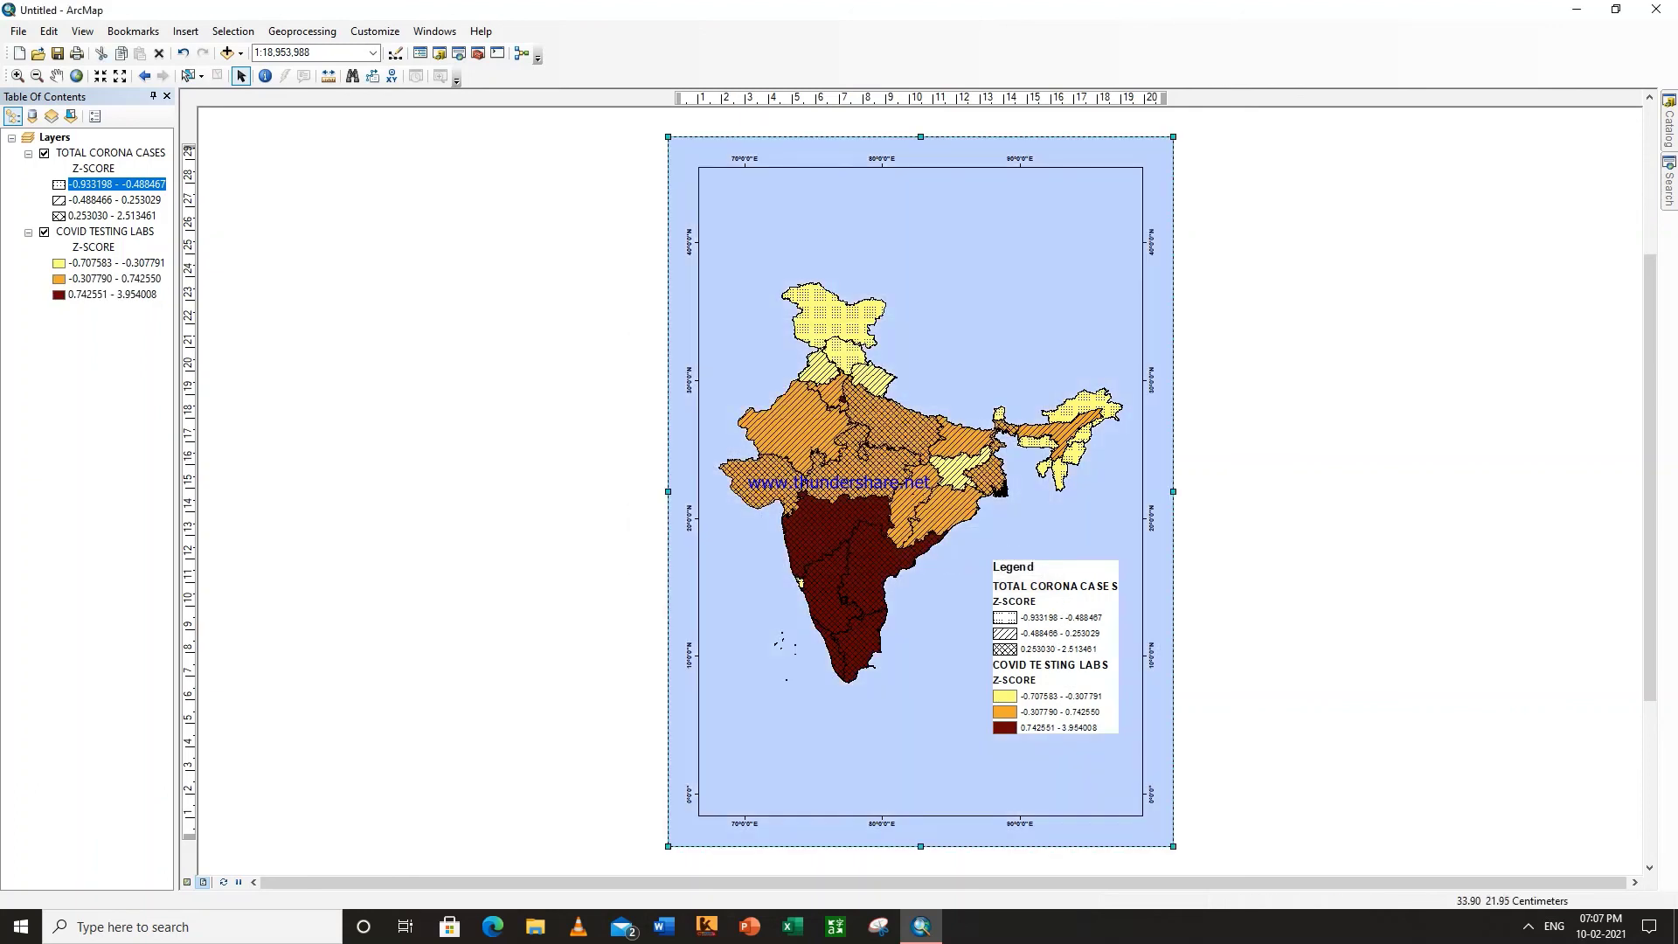
pyautogui.click(1469, 324)
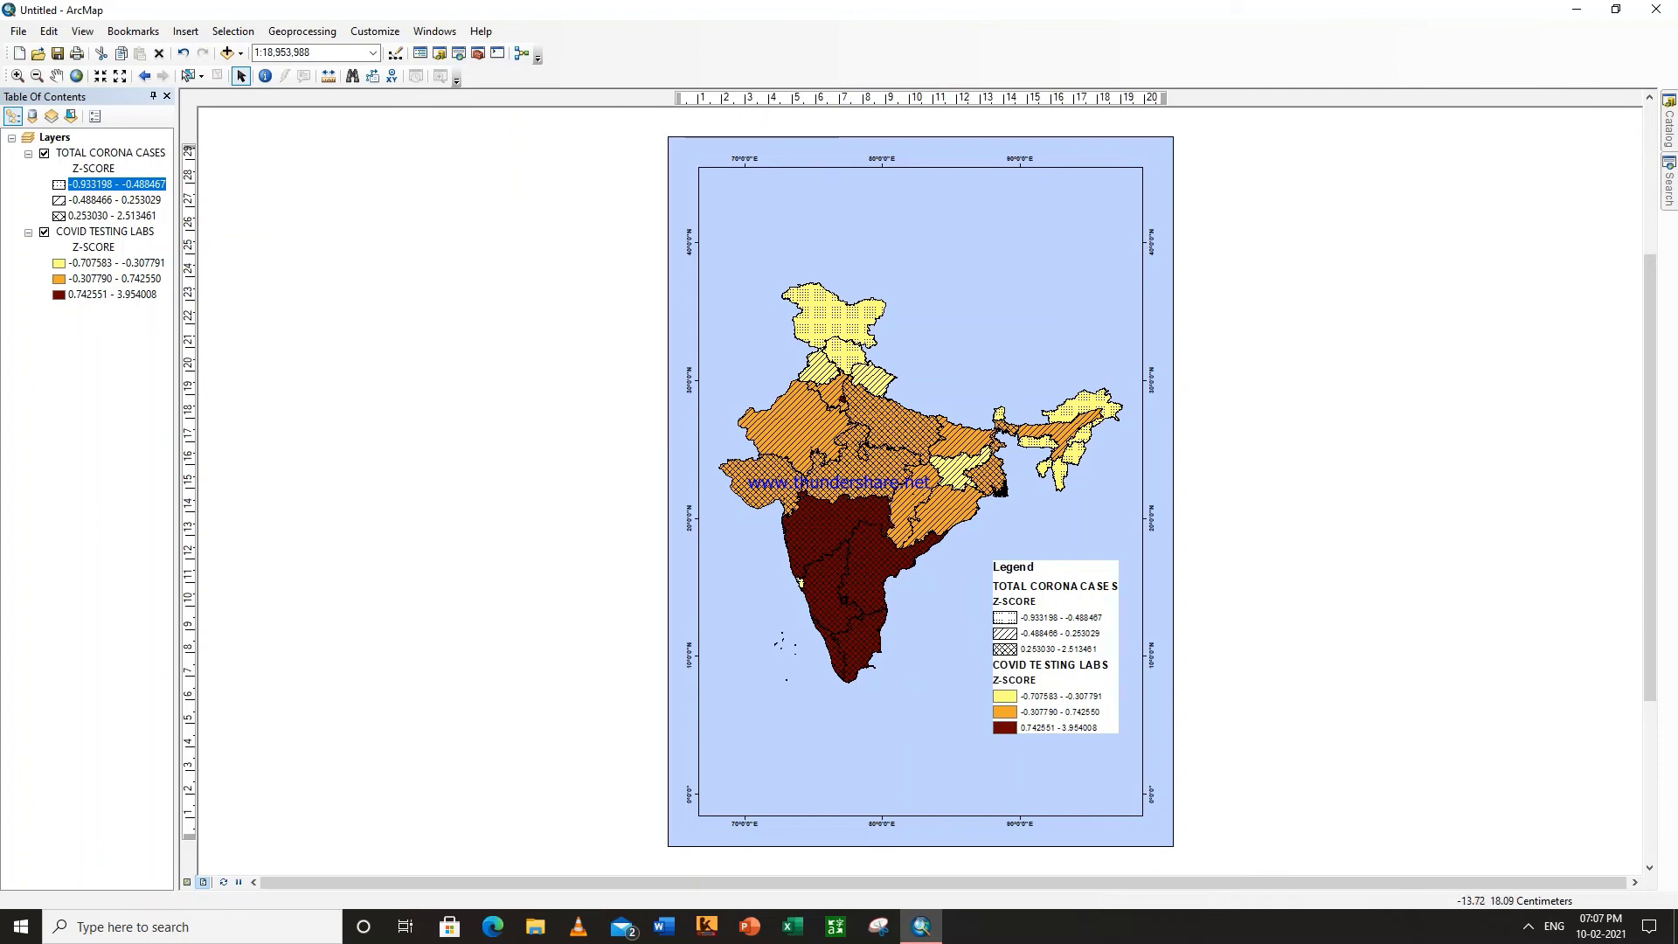
pyautogui.hotkey('ctrl', 'z')
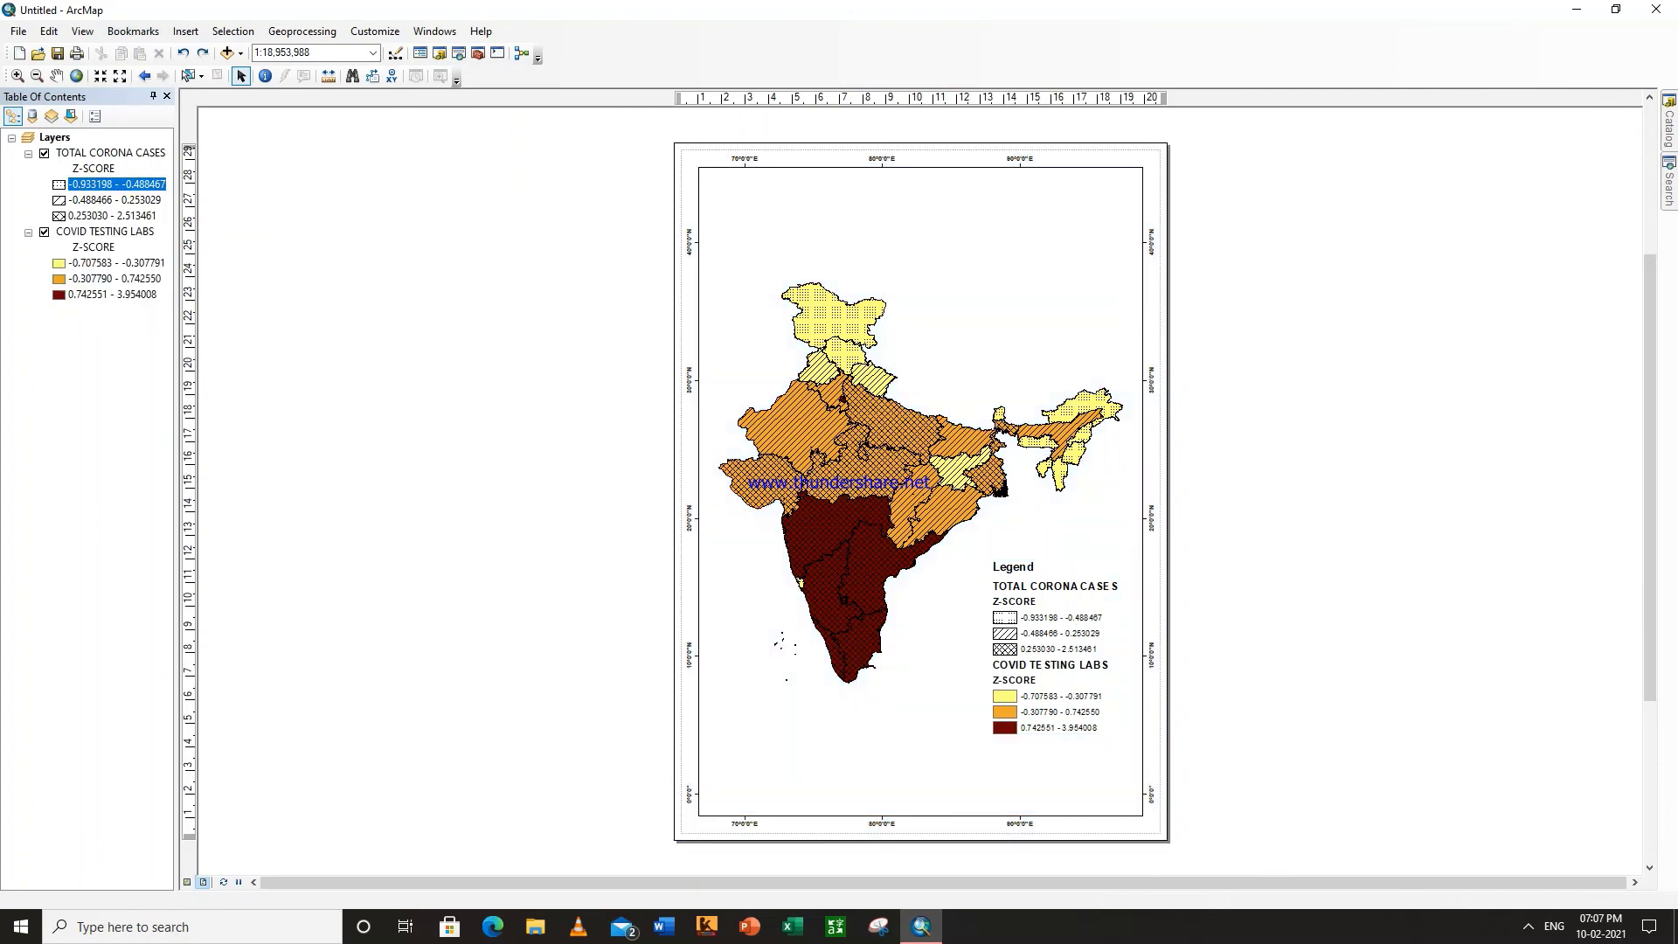
# Step: Insert a neatline around all elements with a 22 pt gap and the background set to None
pyautogui.click(185, 31)
pyautogui.click(235, 135)
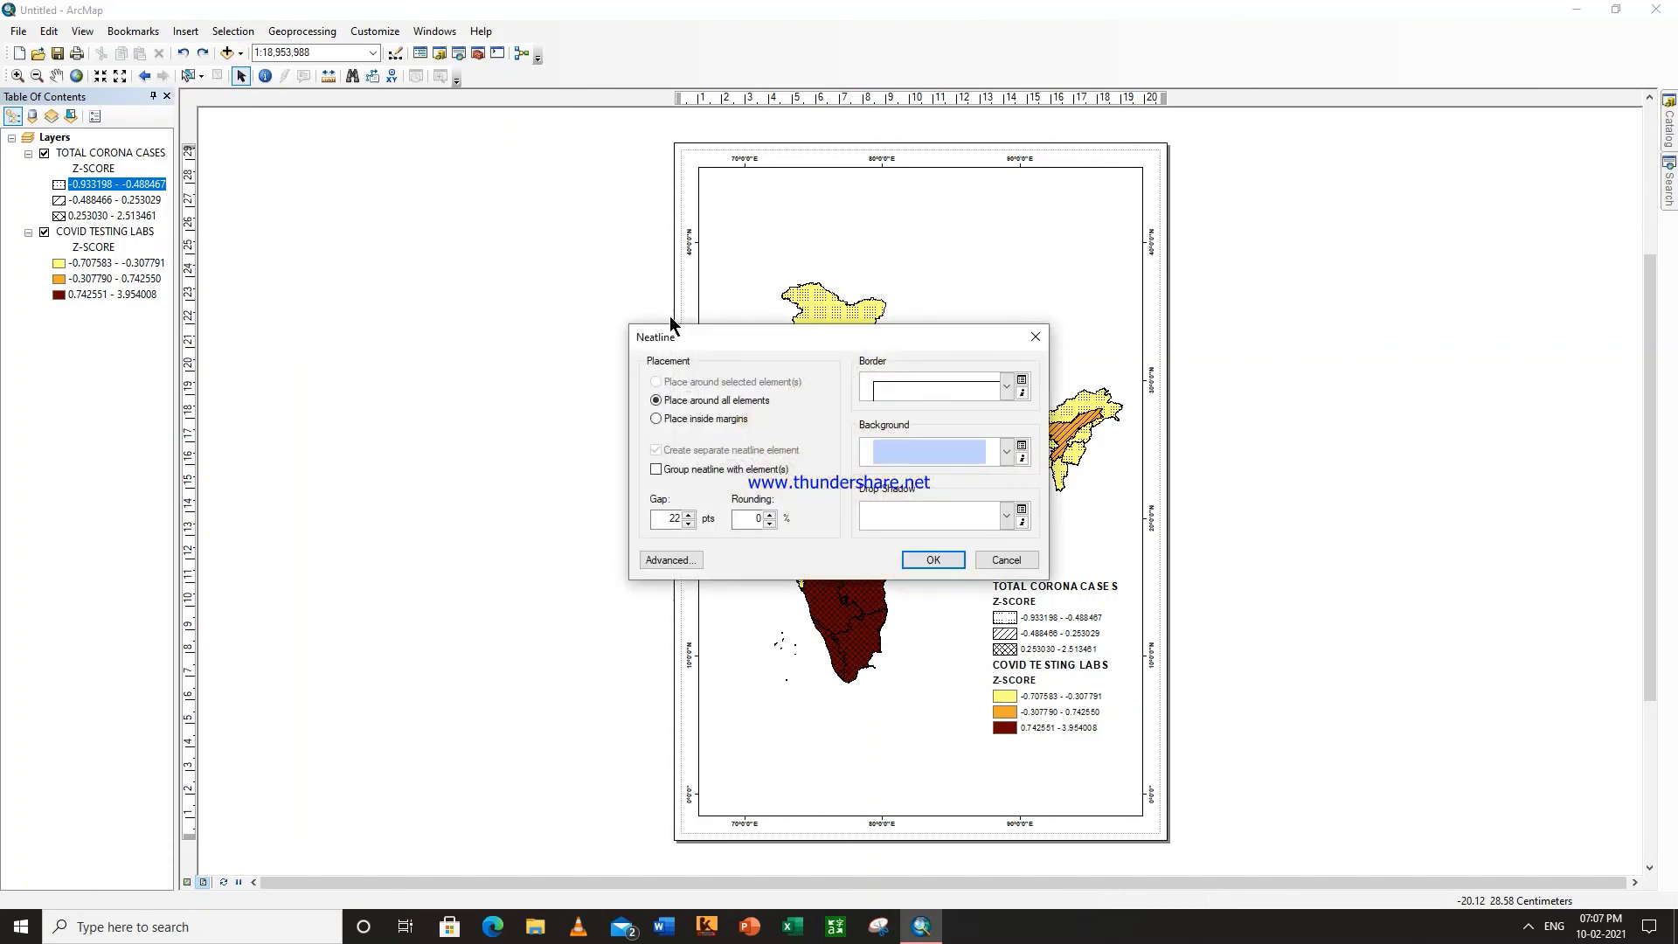
pyautogui.click(1006, 453)
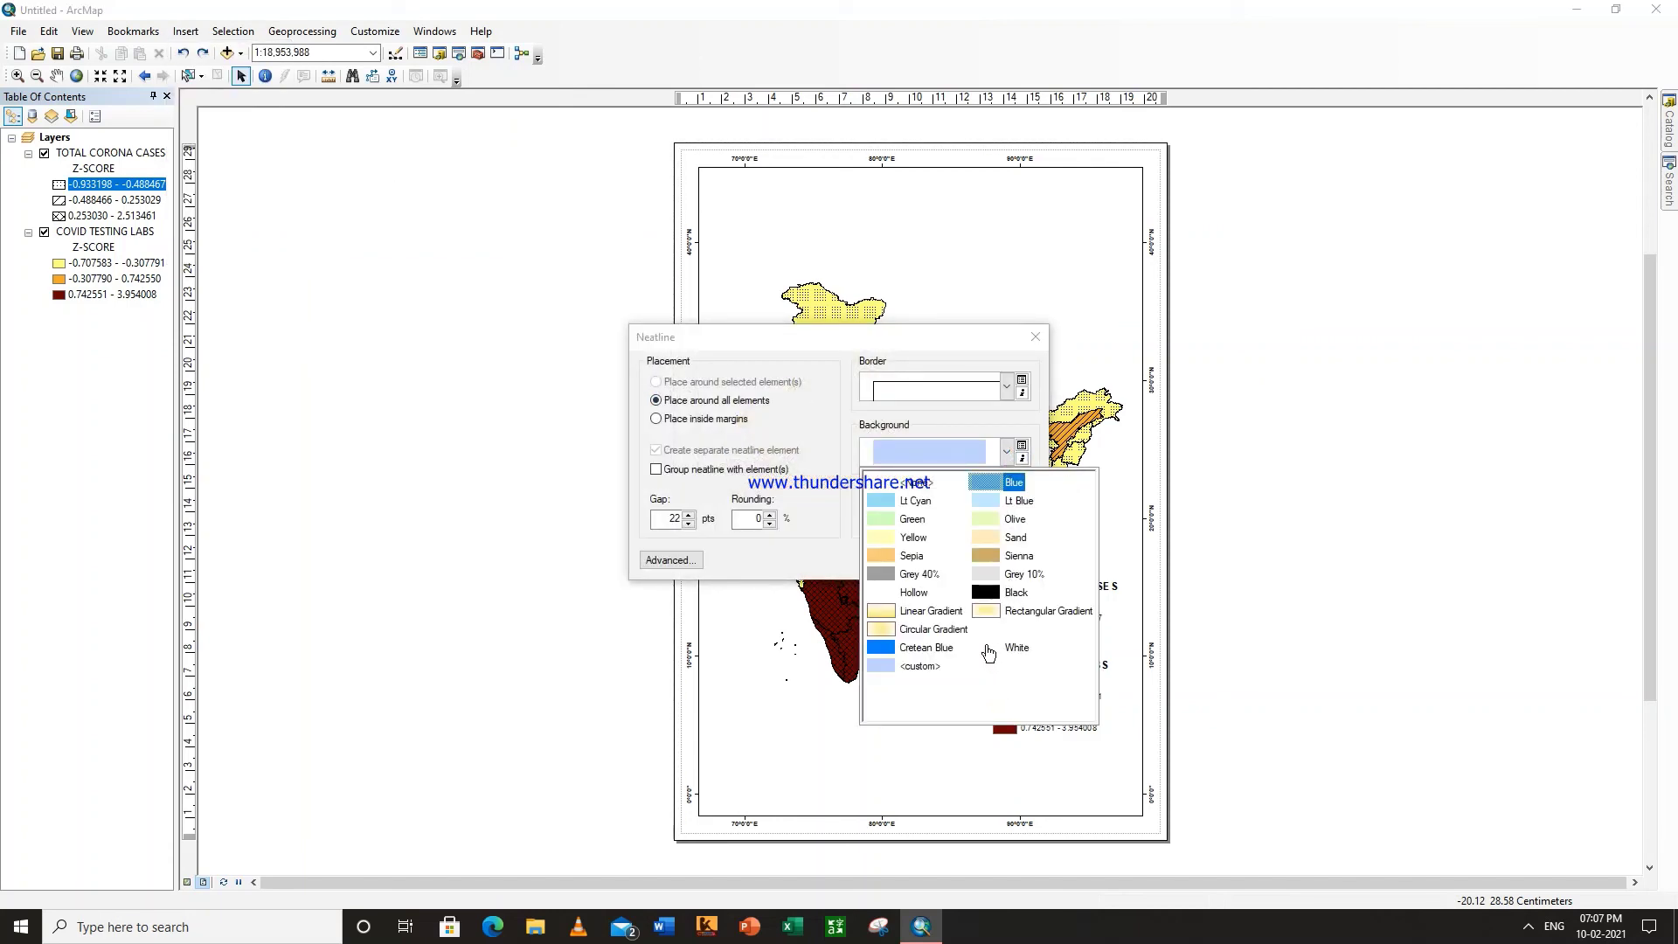
pyautogui.click(908, 484)
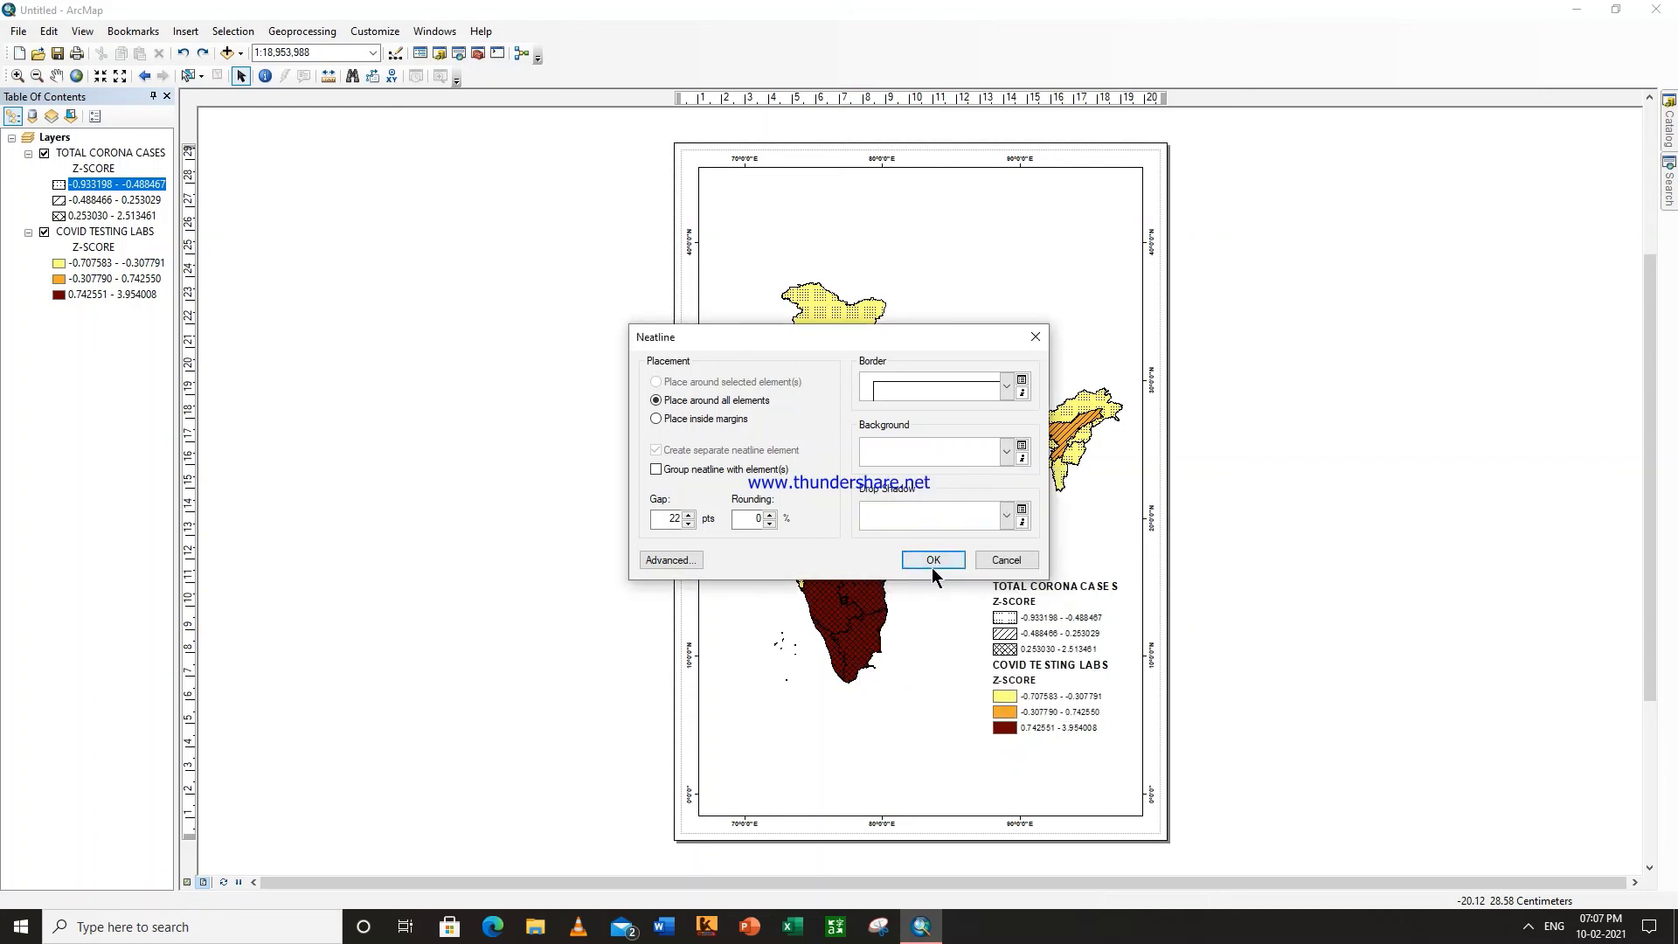
pyautogui.click(933, 559)
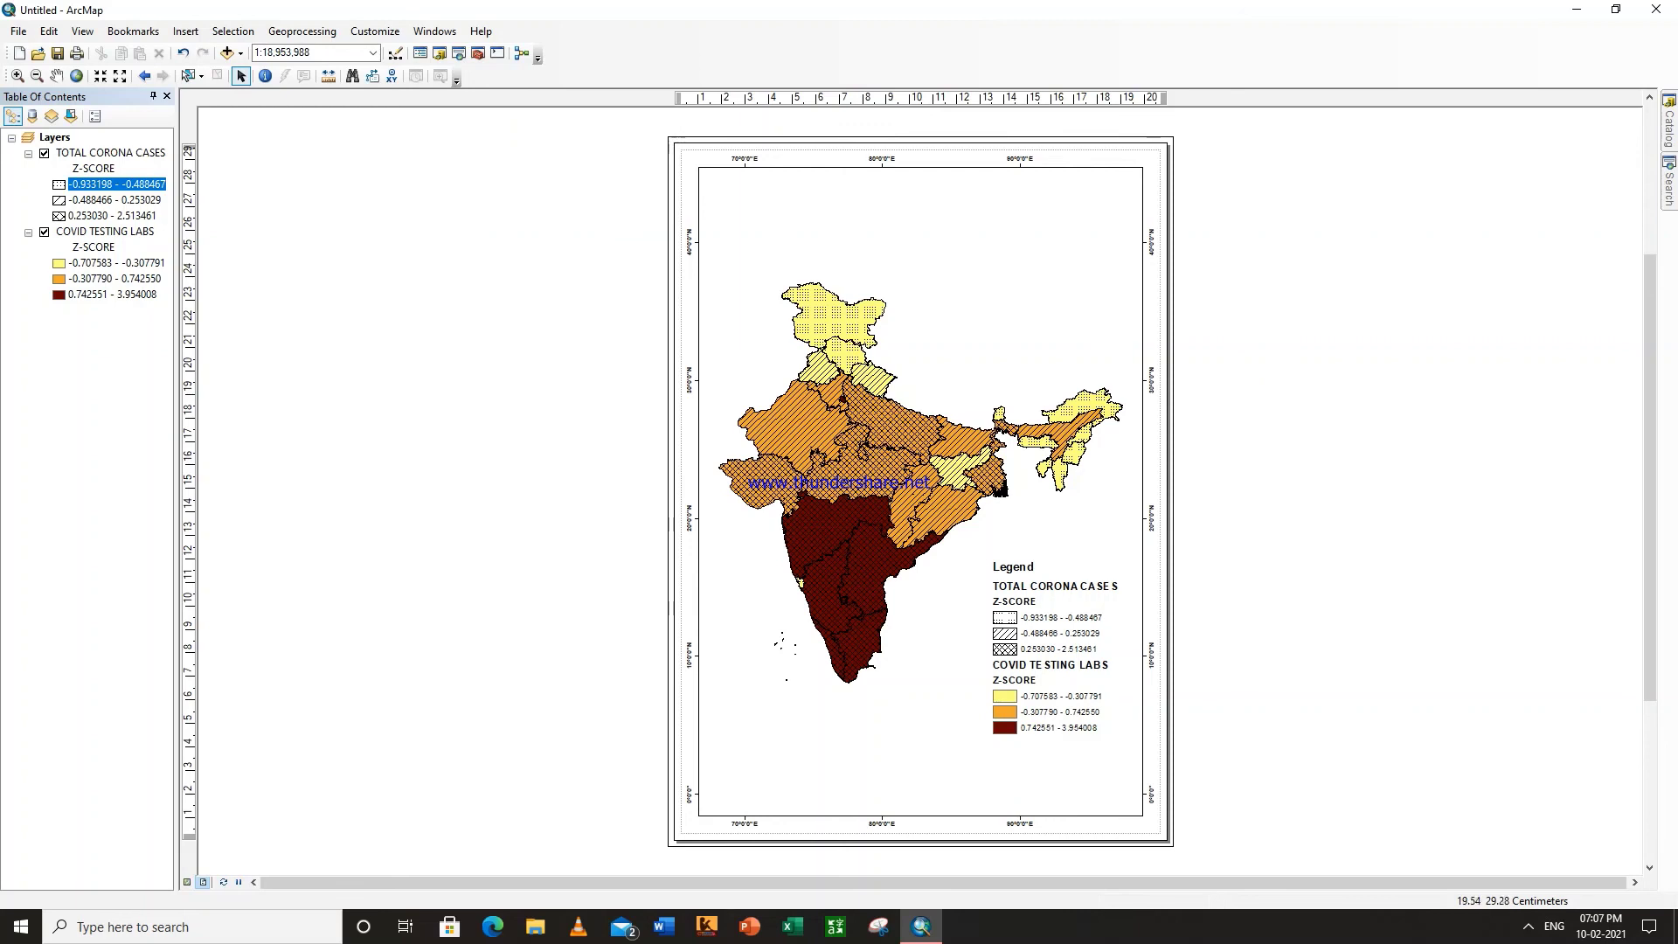
pyautogui.click(185, 35)
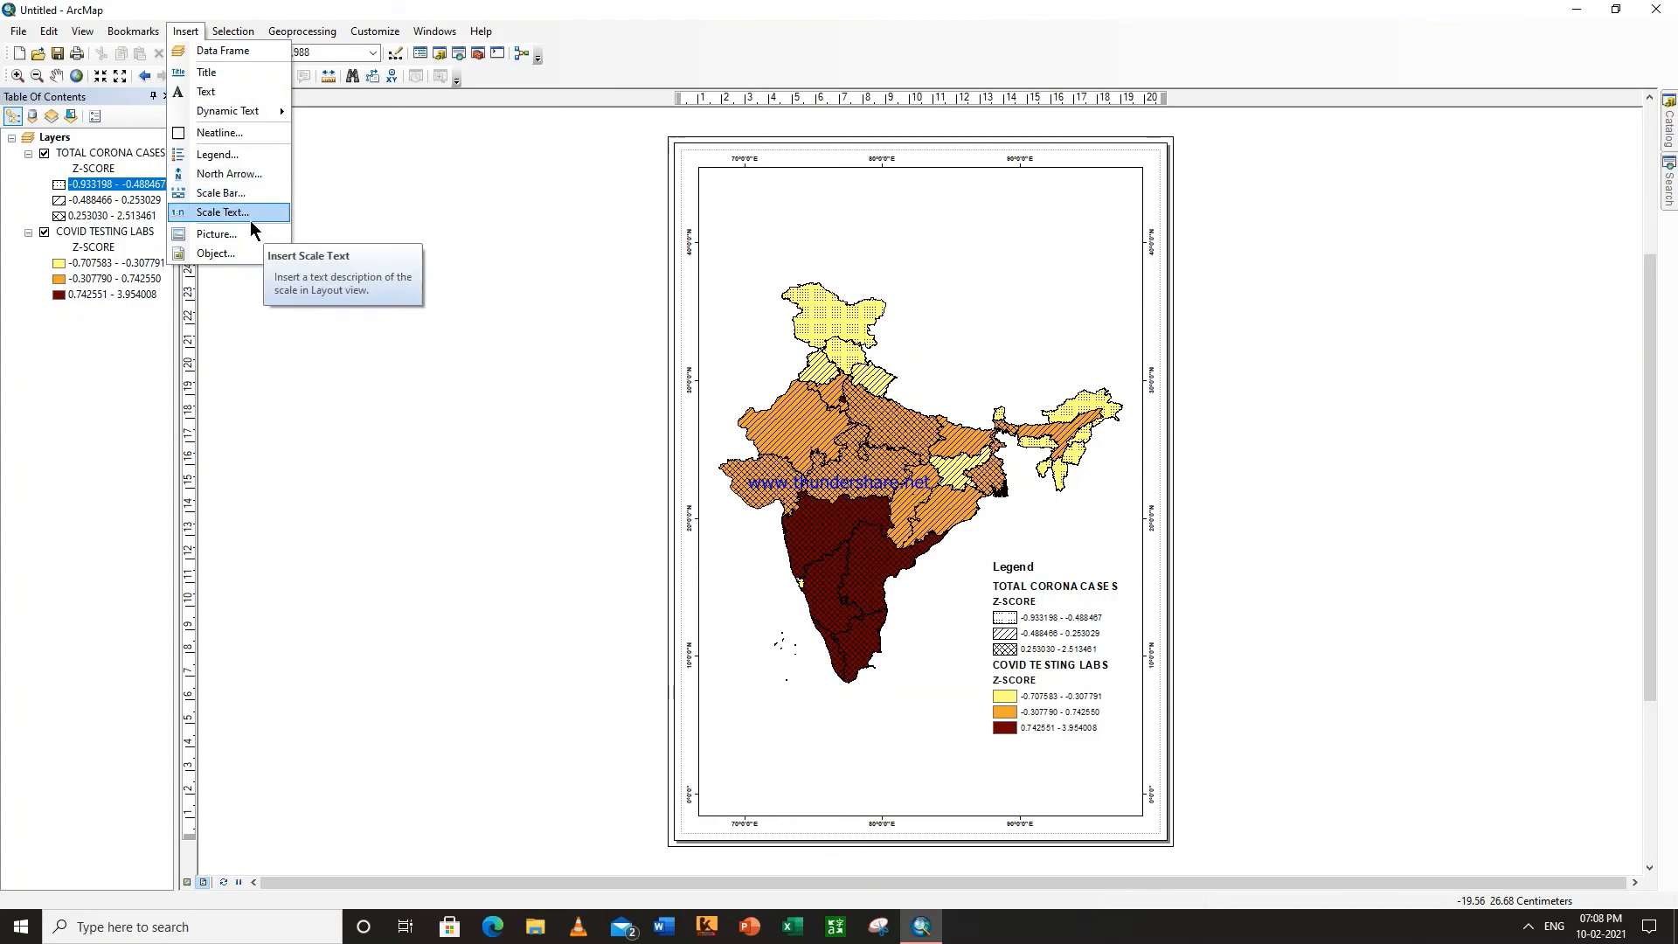
pyautogui.press('Escape')
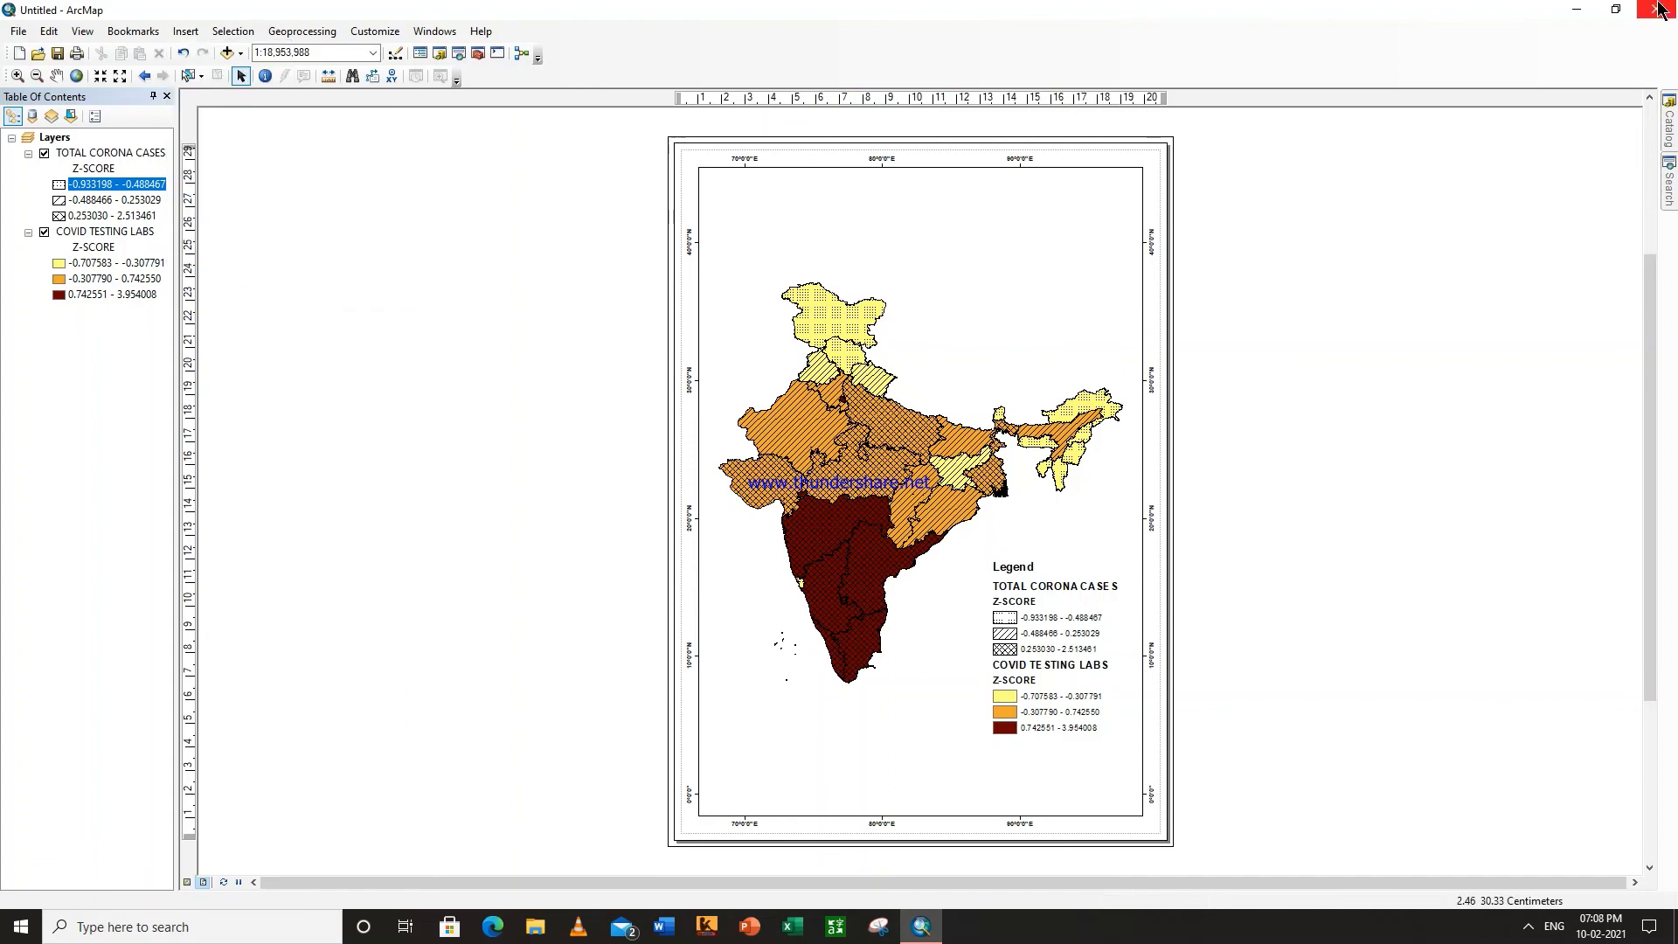
pyautogui.click(1529, 928)
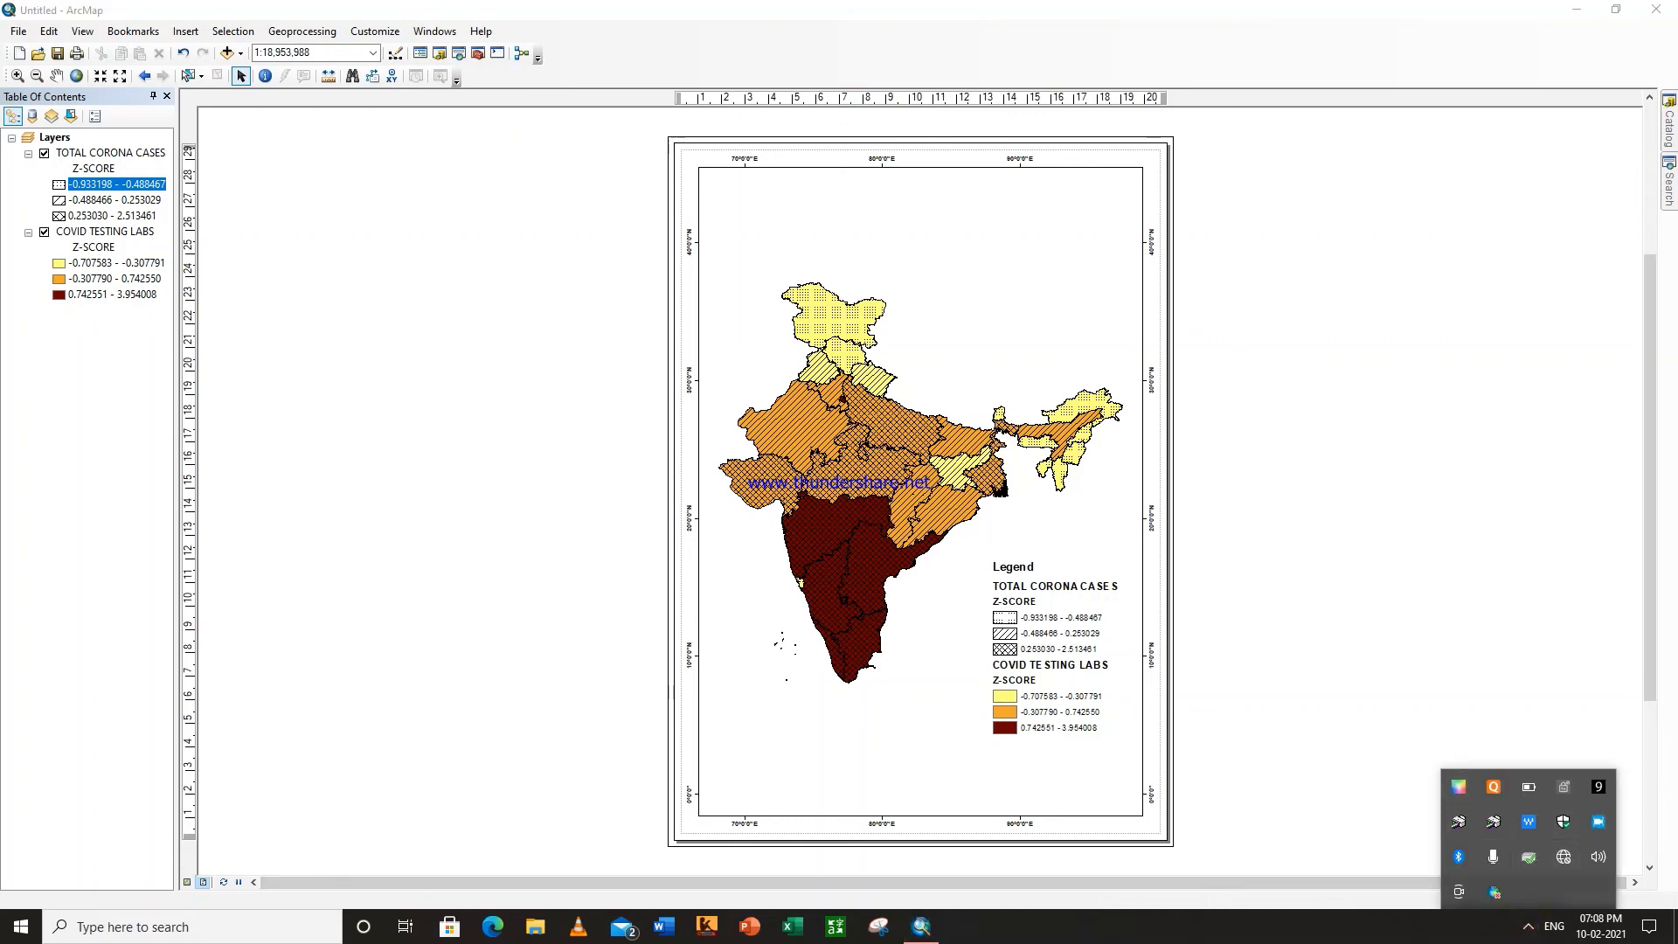
pyautogui.rightClick(1531, 822)
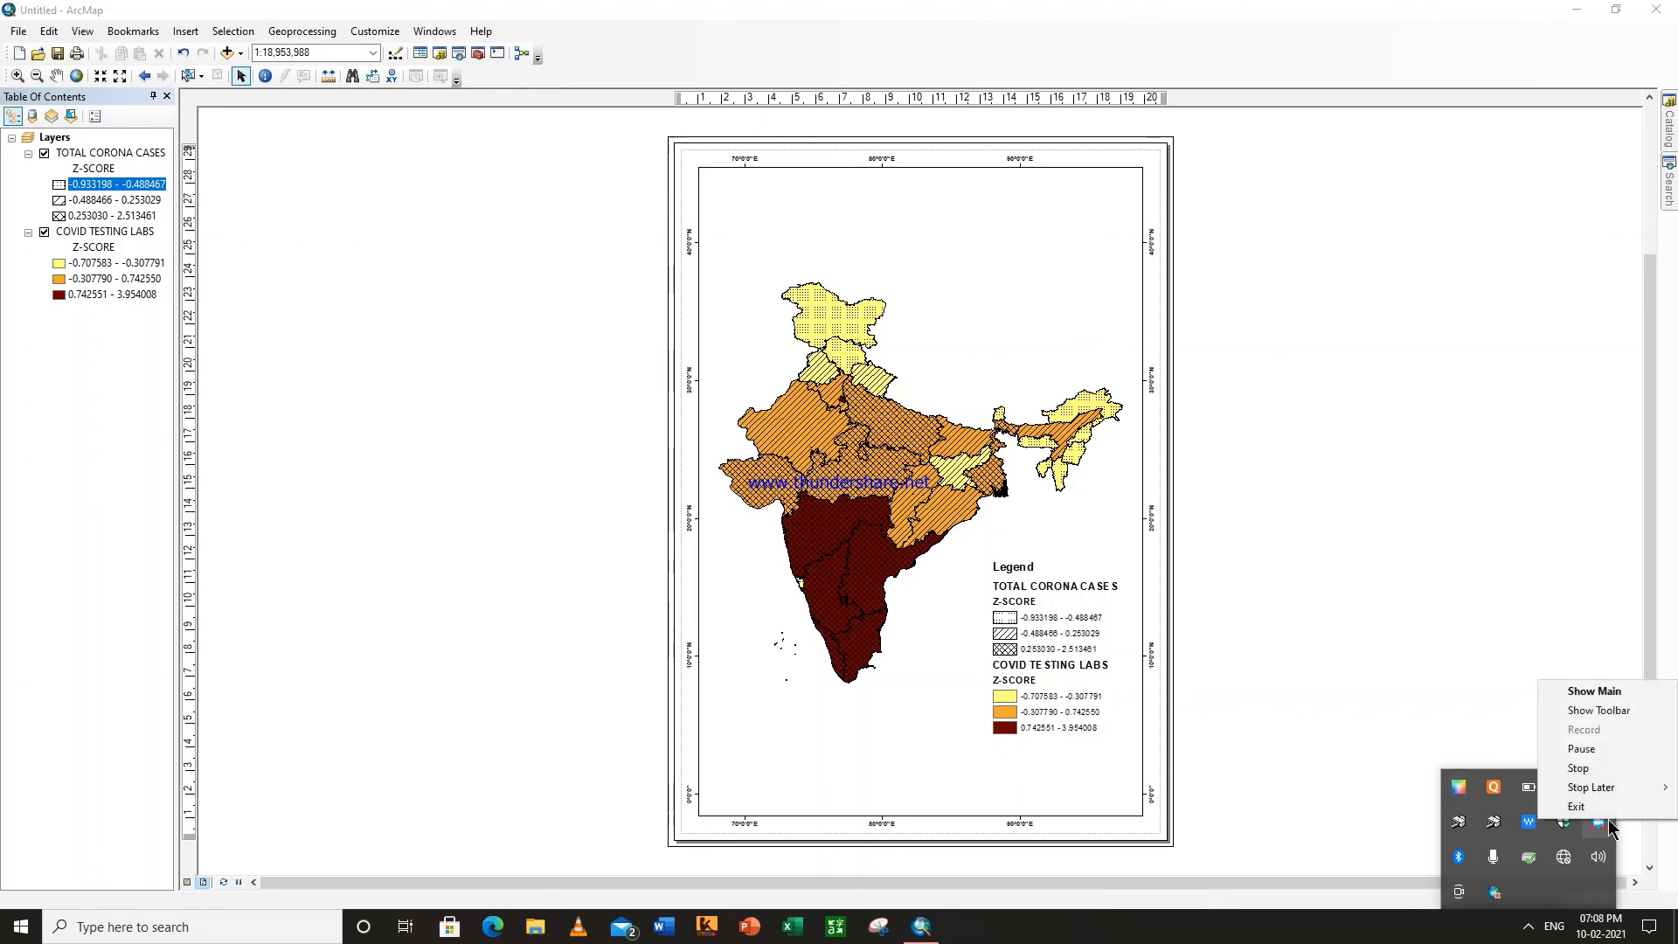
pyautogui.click(1585, 770)
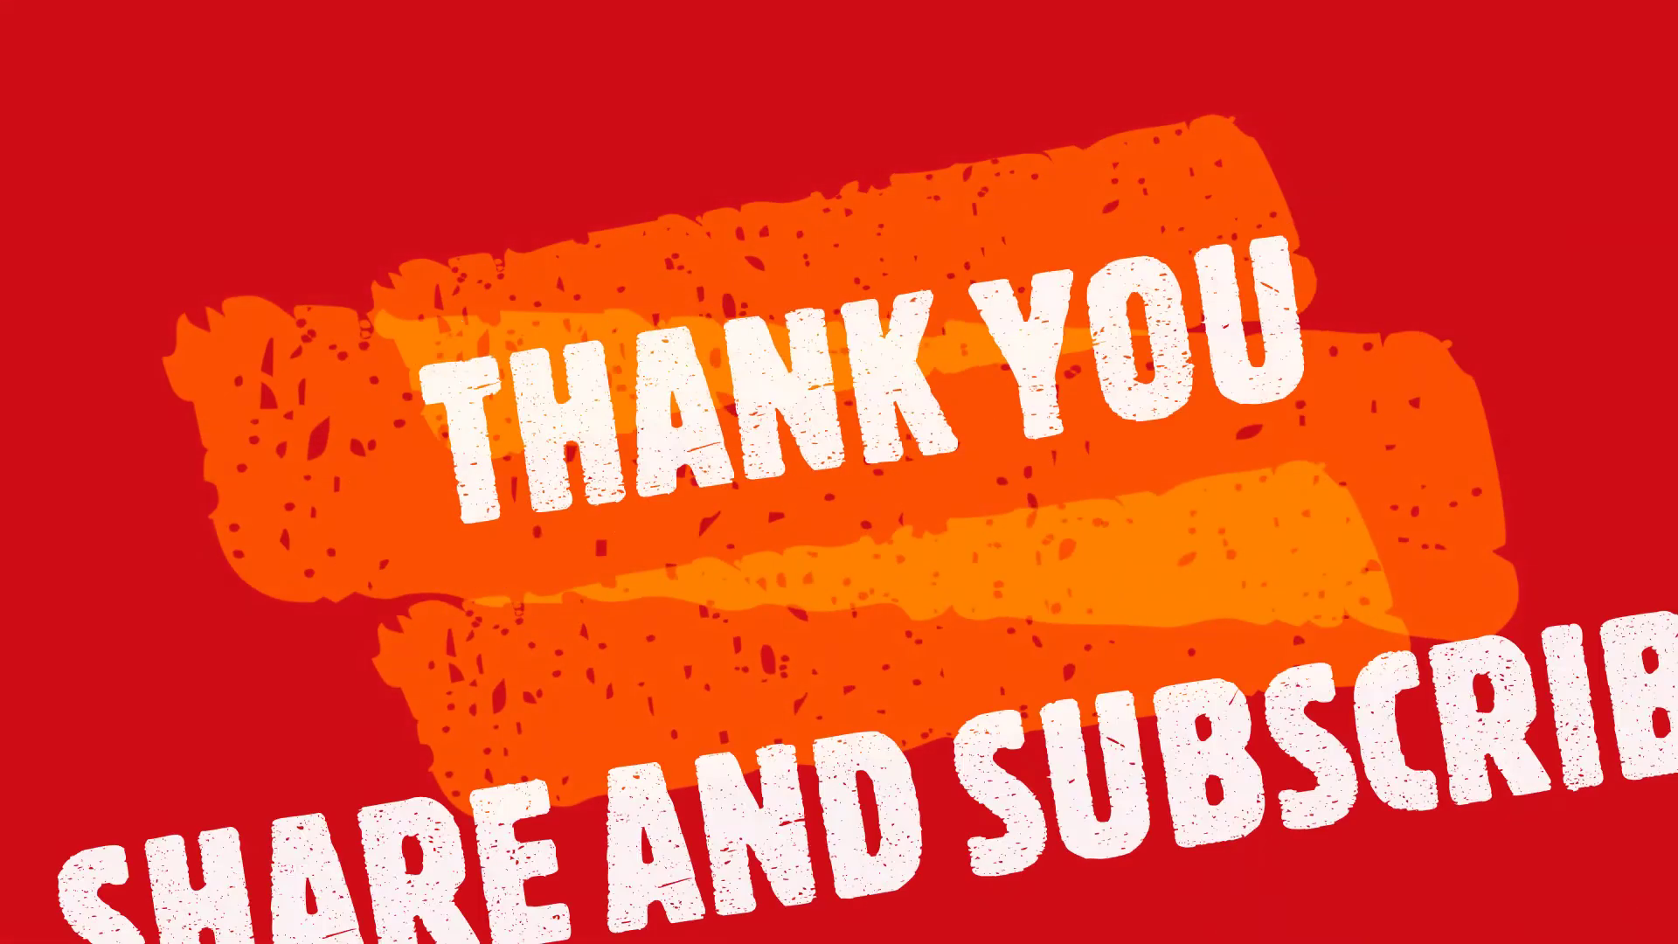